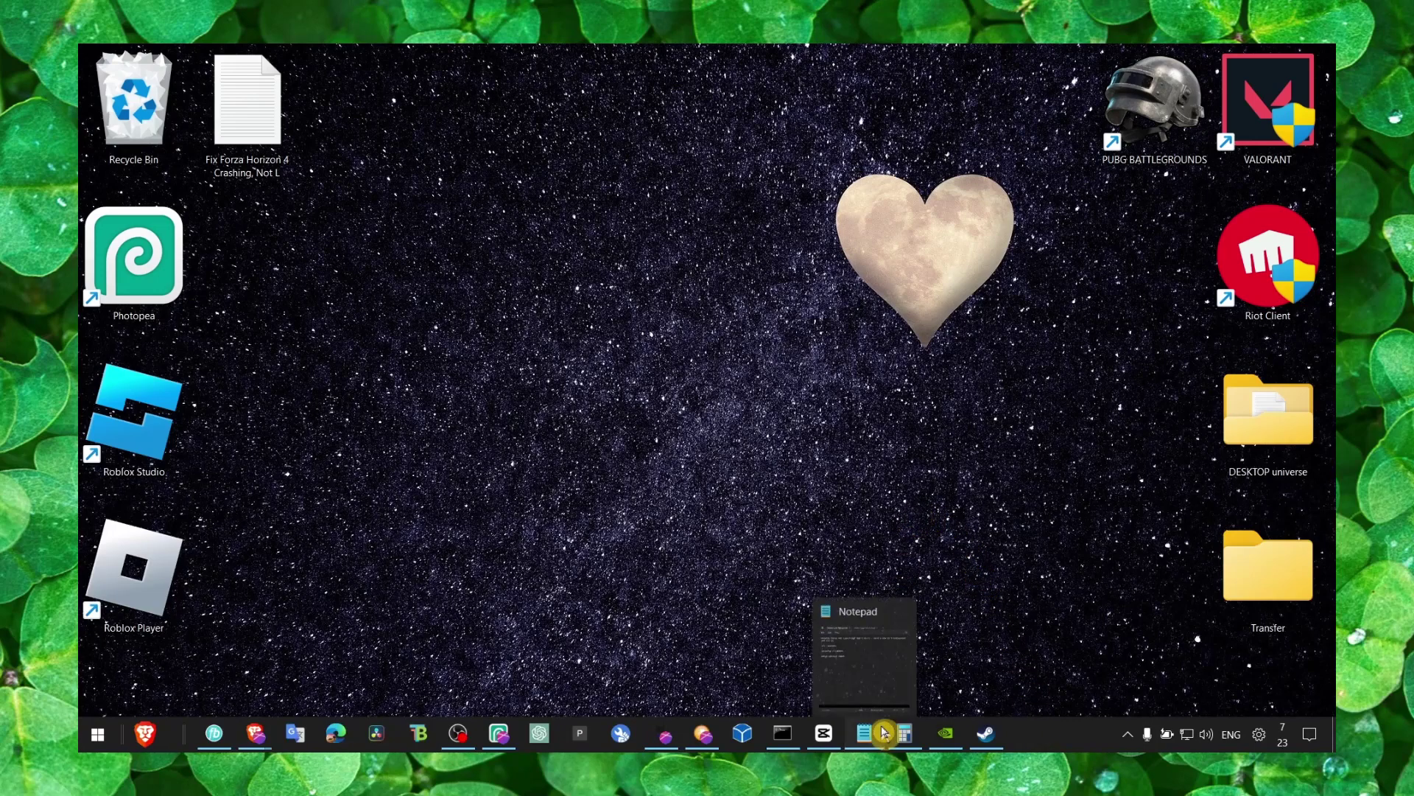
Glance at the fix notes in Notepad, hide them, and dismiss the Steam update prompt.
click(884, 732)
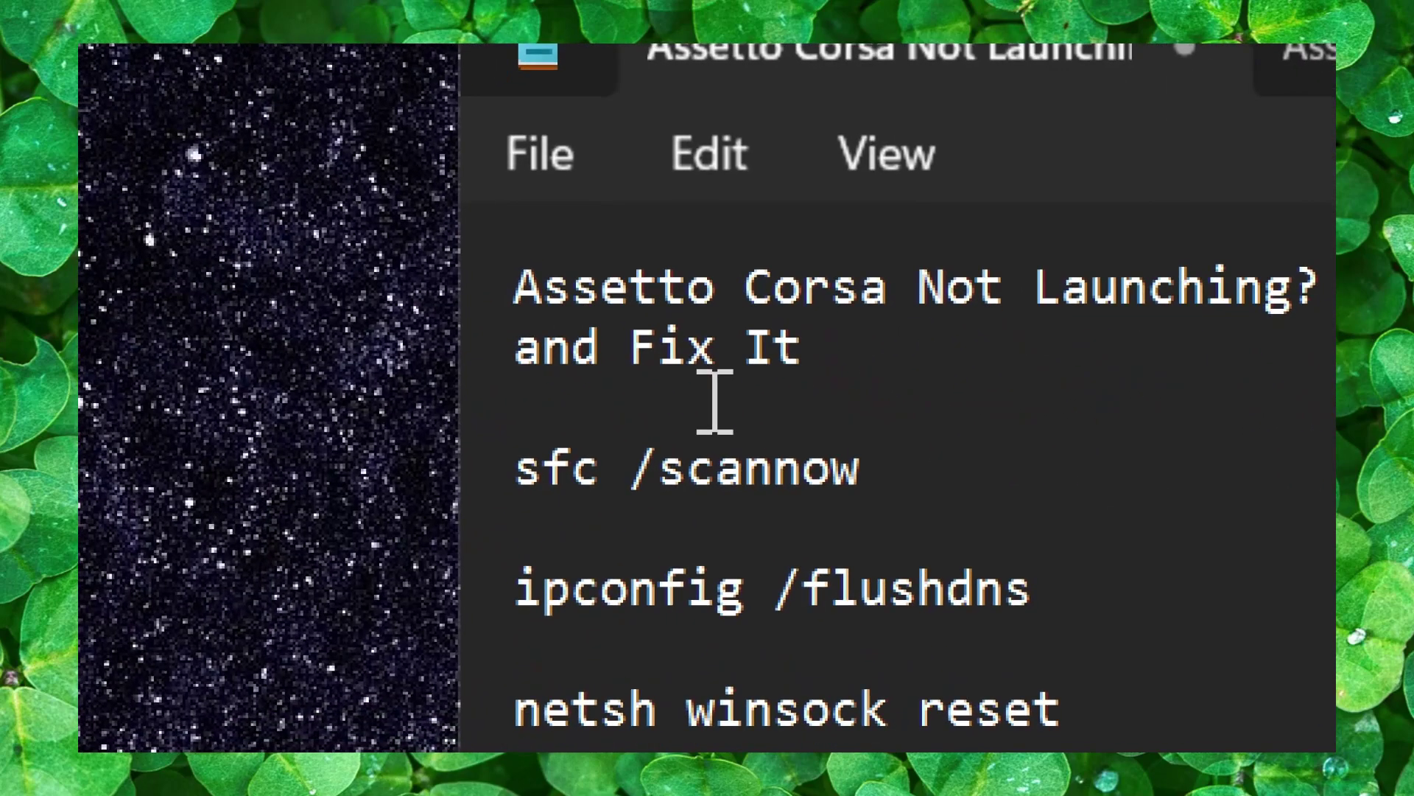
key(super+d)
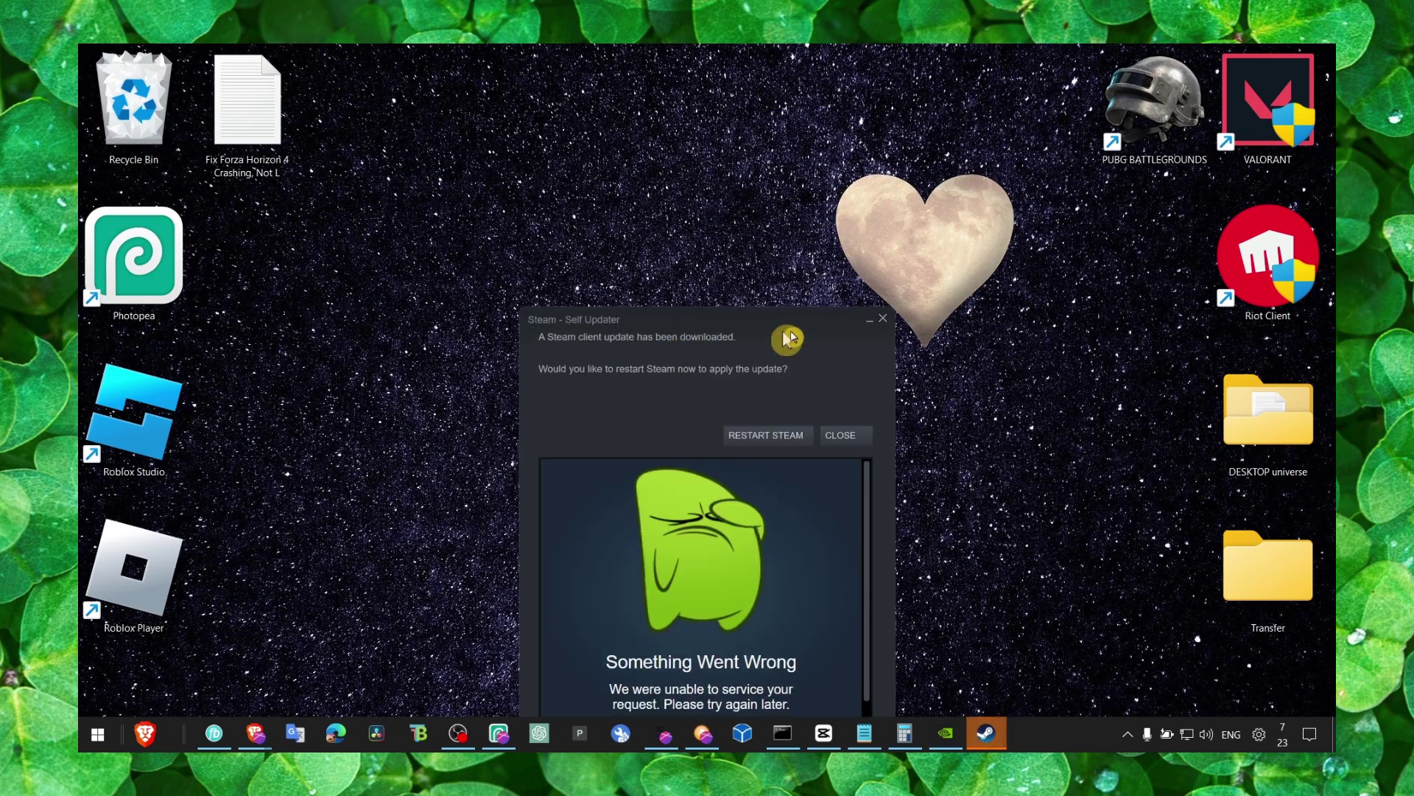
click(882, 319)
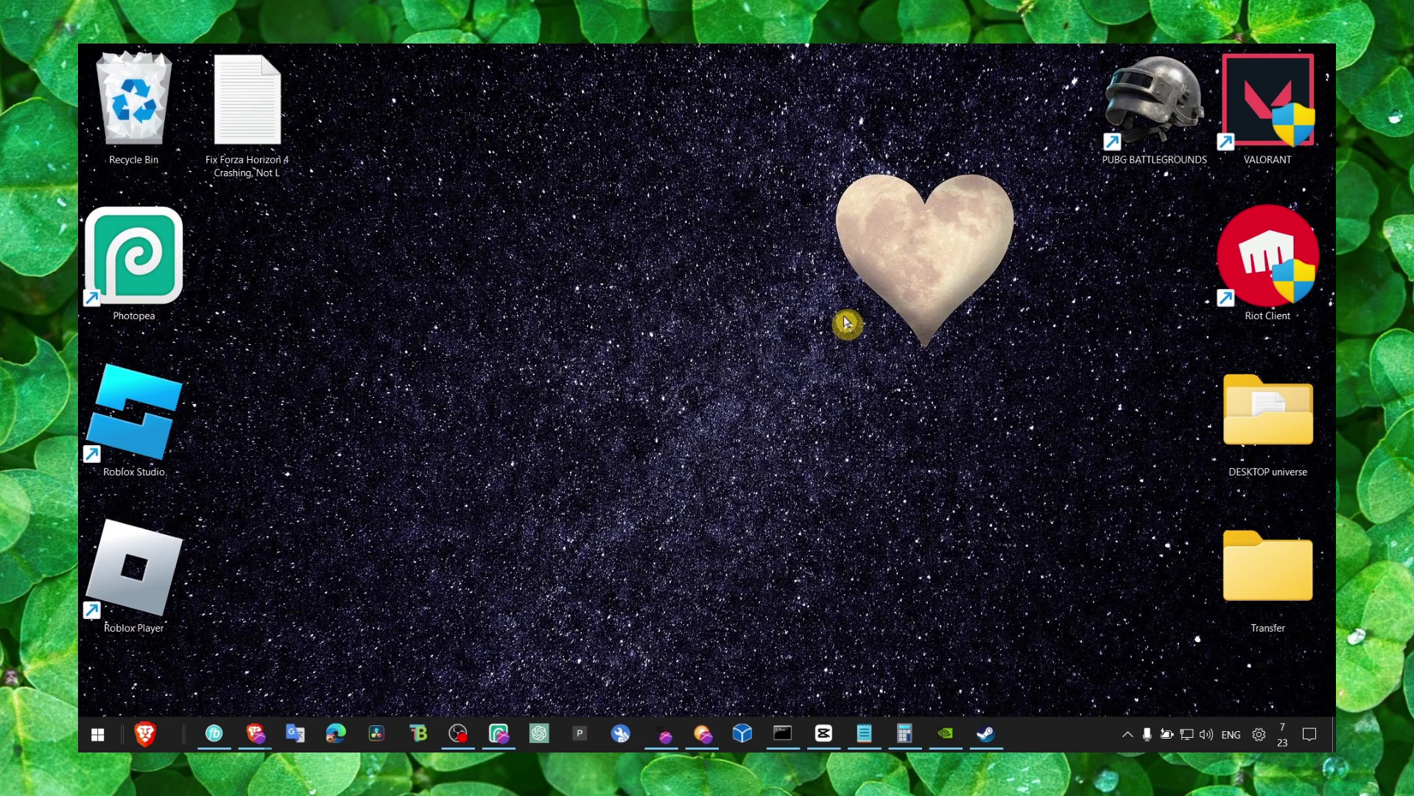
Search 'per', open Adjust the appearance and performance of Windows, and centre the dialog.
key(super+s)
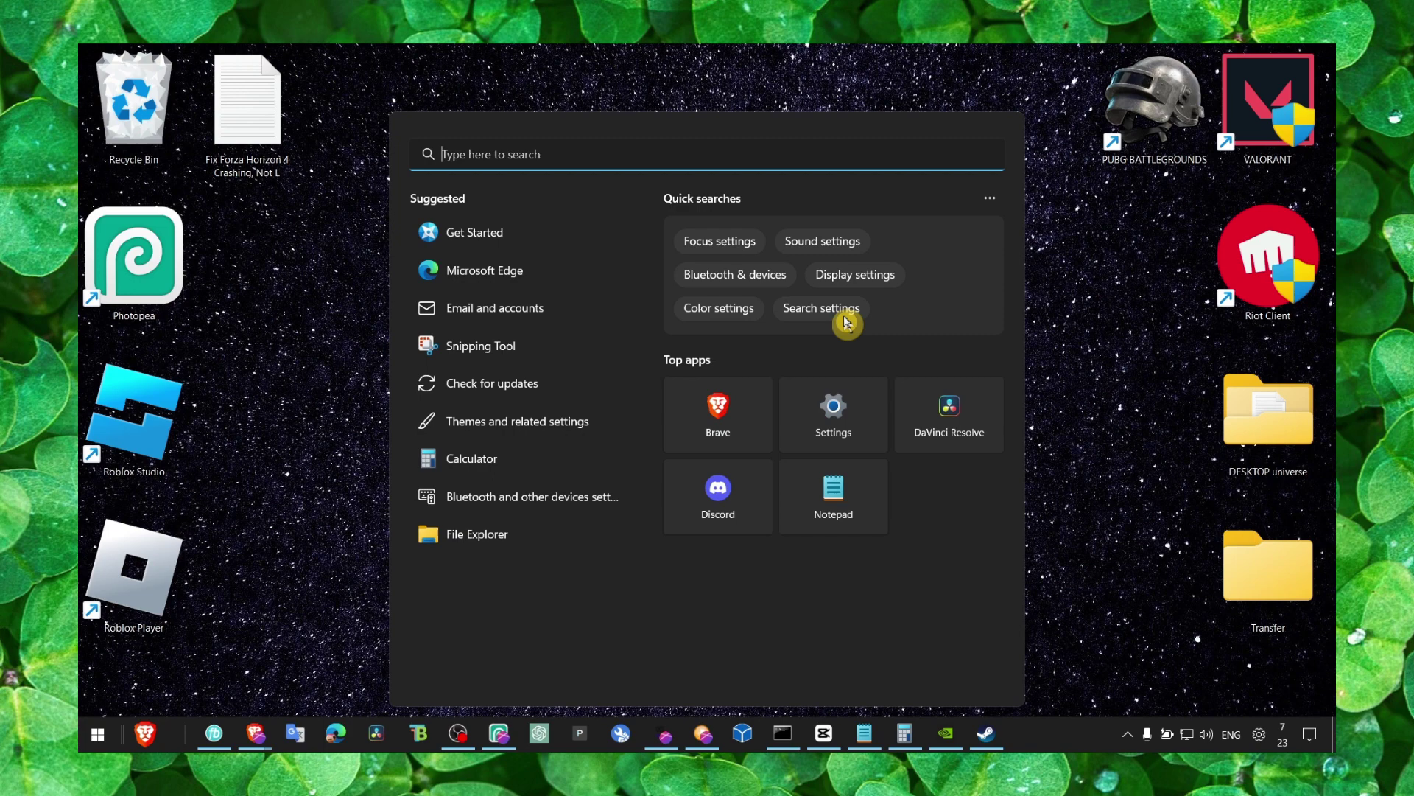
text(p)
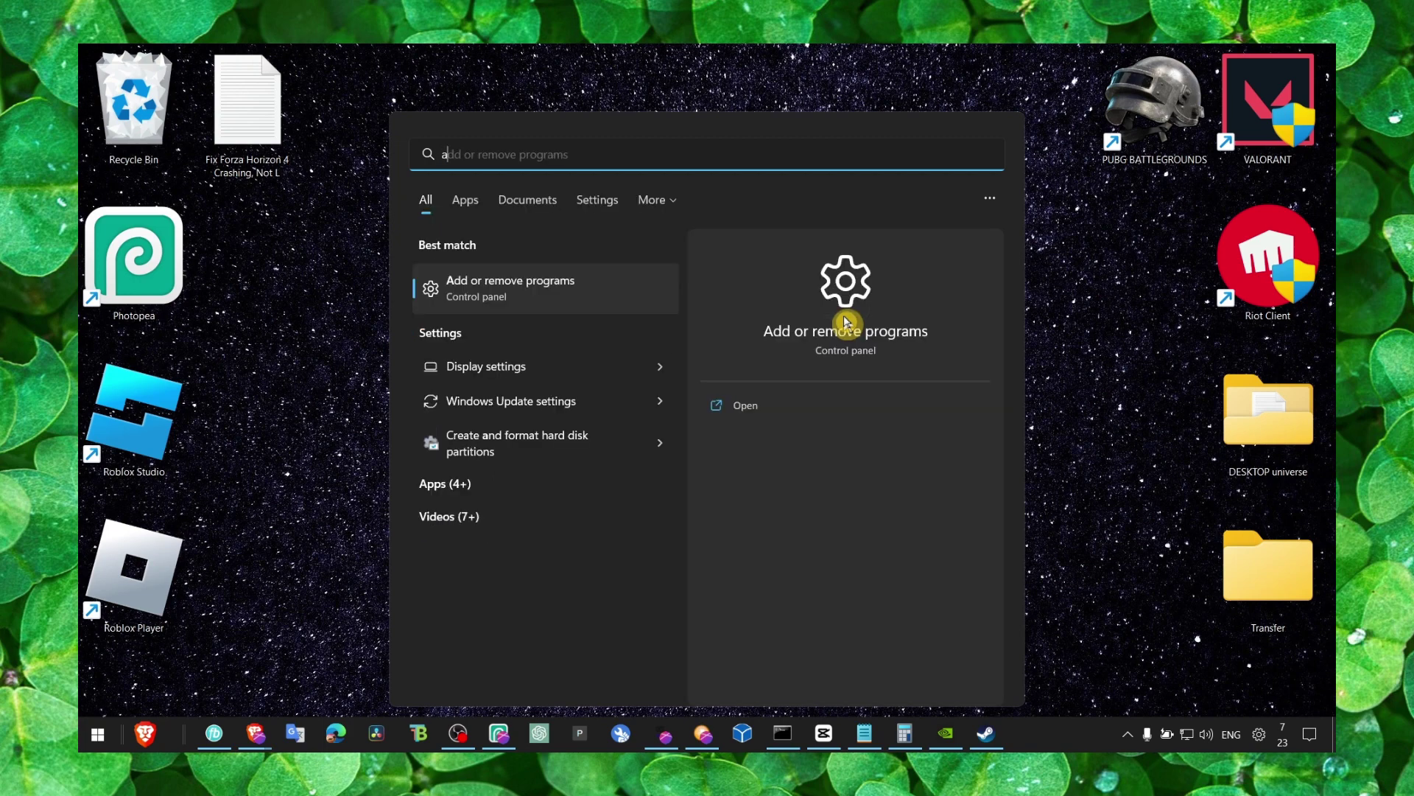
text(e)
key(BackSpace)
key(BackSpace)
text(perd)
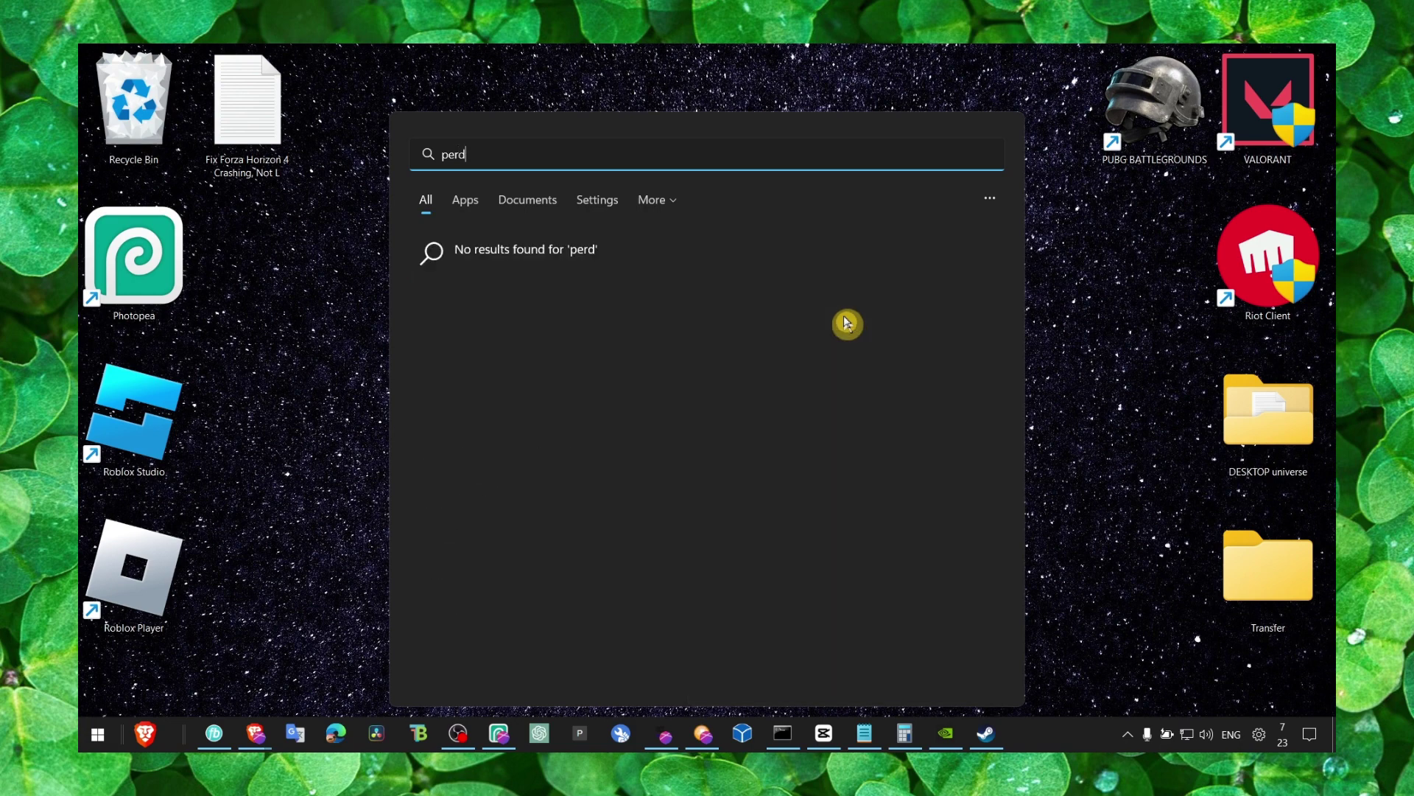
key(BackSpace)
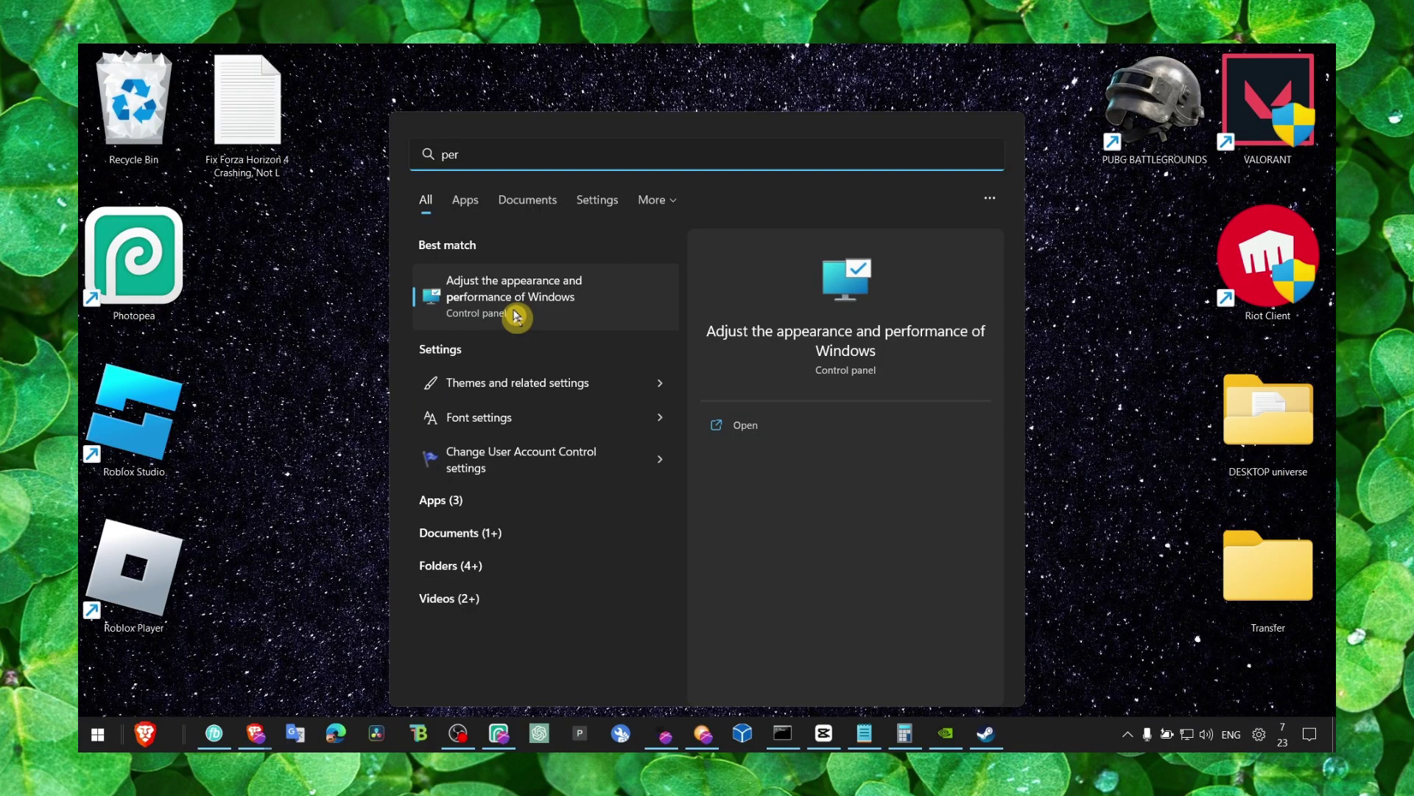
click(709, 402)
drag(439, 204, 742, 190)
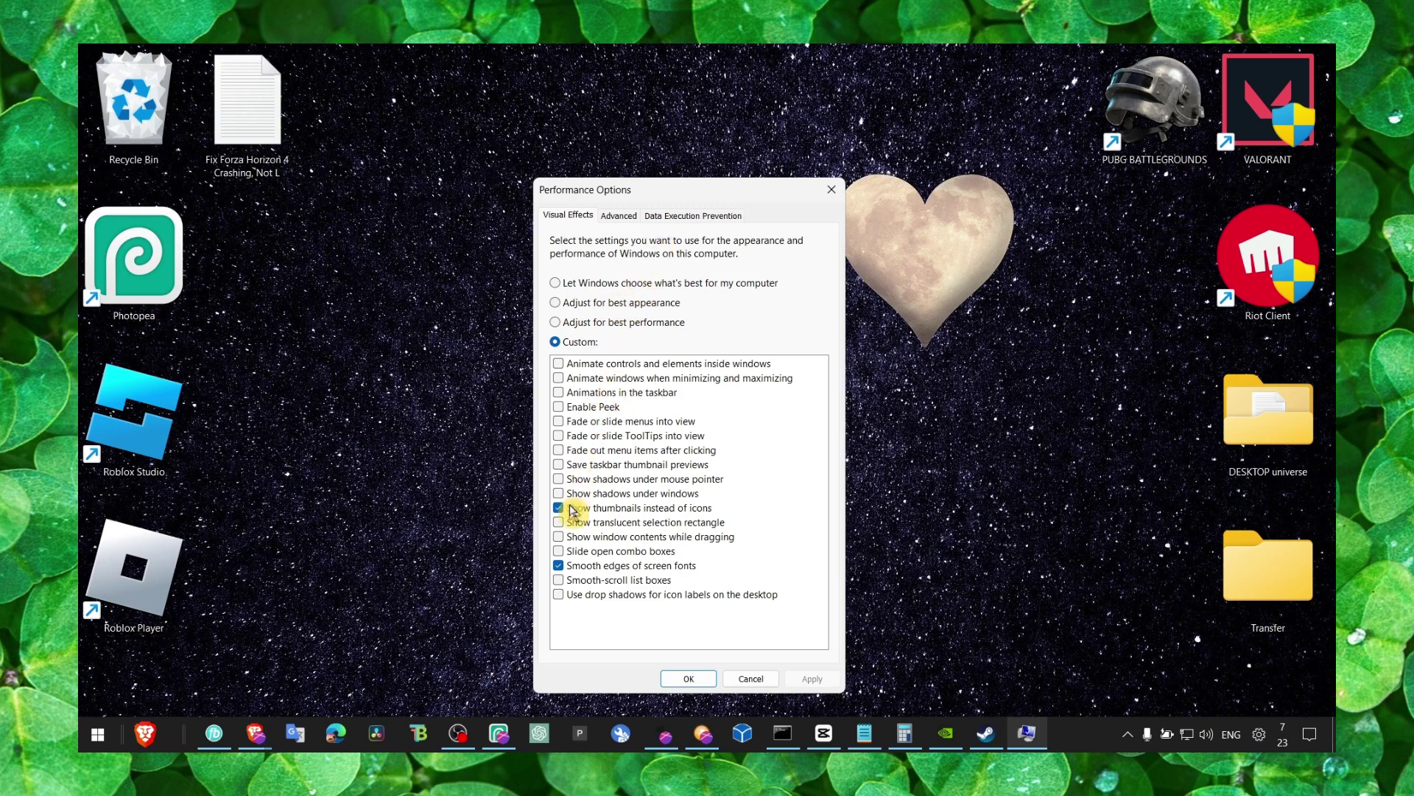
Set visual effects to custom with only thumbnails and smooth screen-font edges, and apply.
click(556, 322)
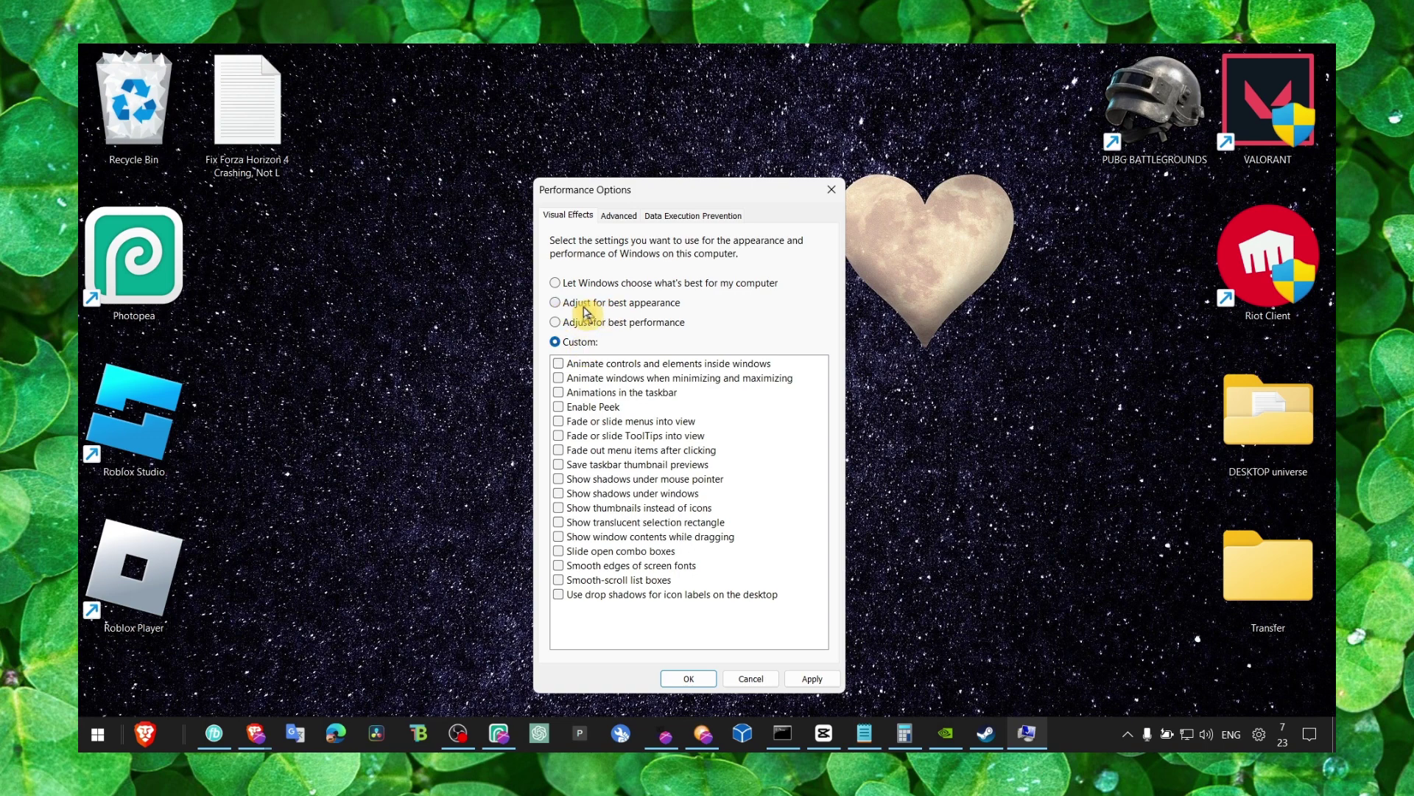
click(582, 308)
click(558, 341)
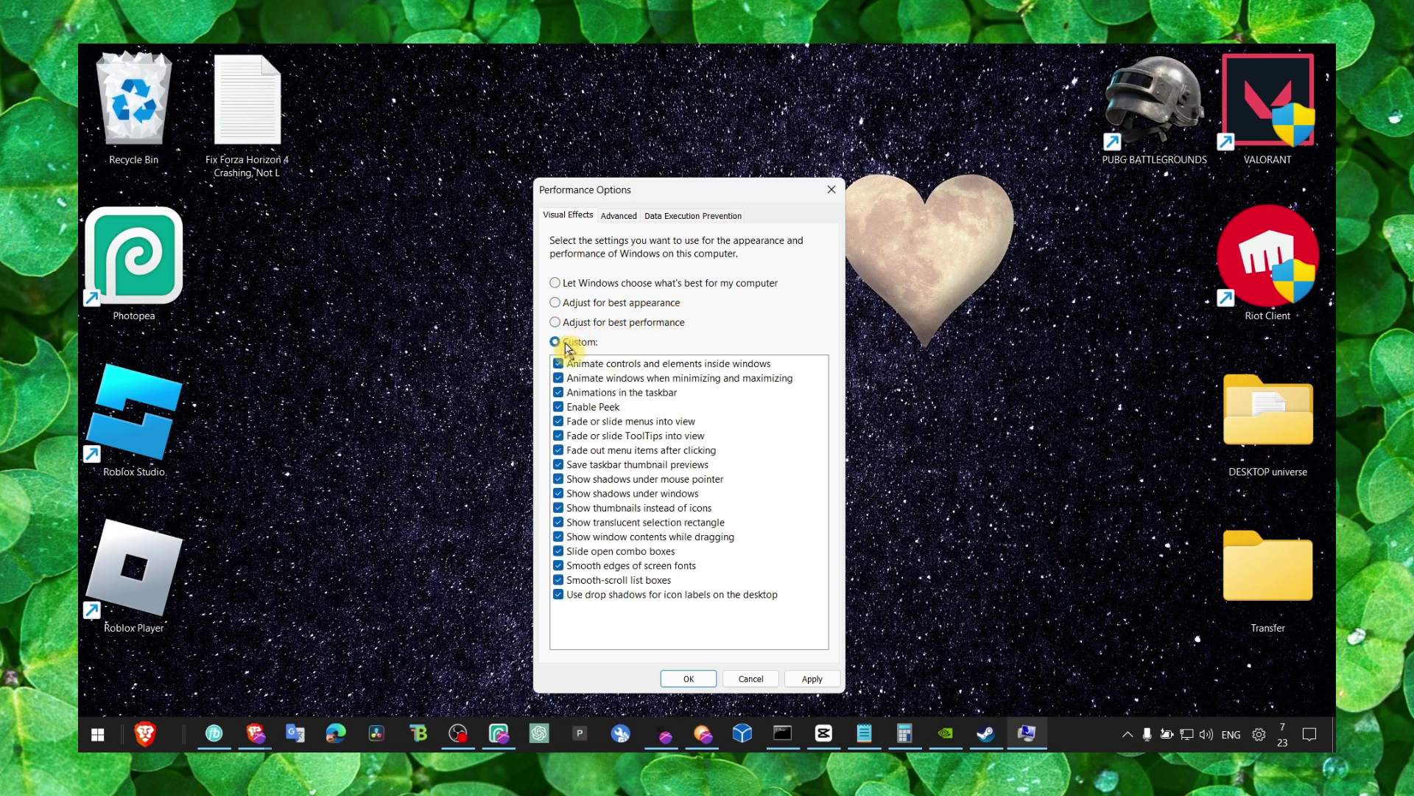
click(555, 322)
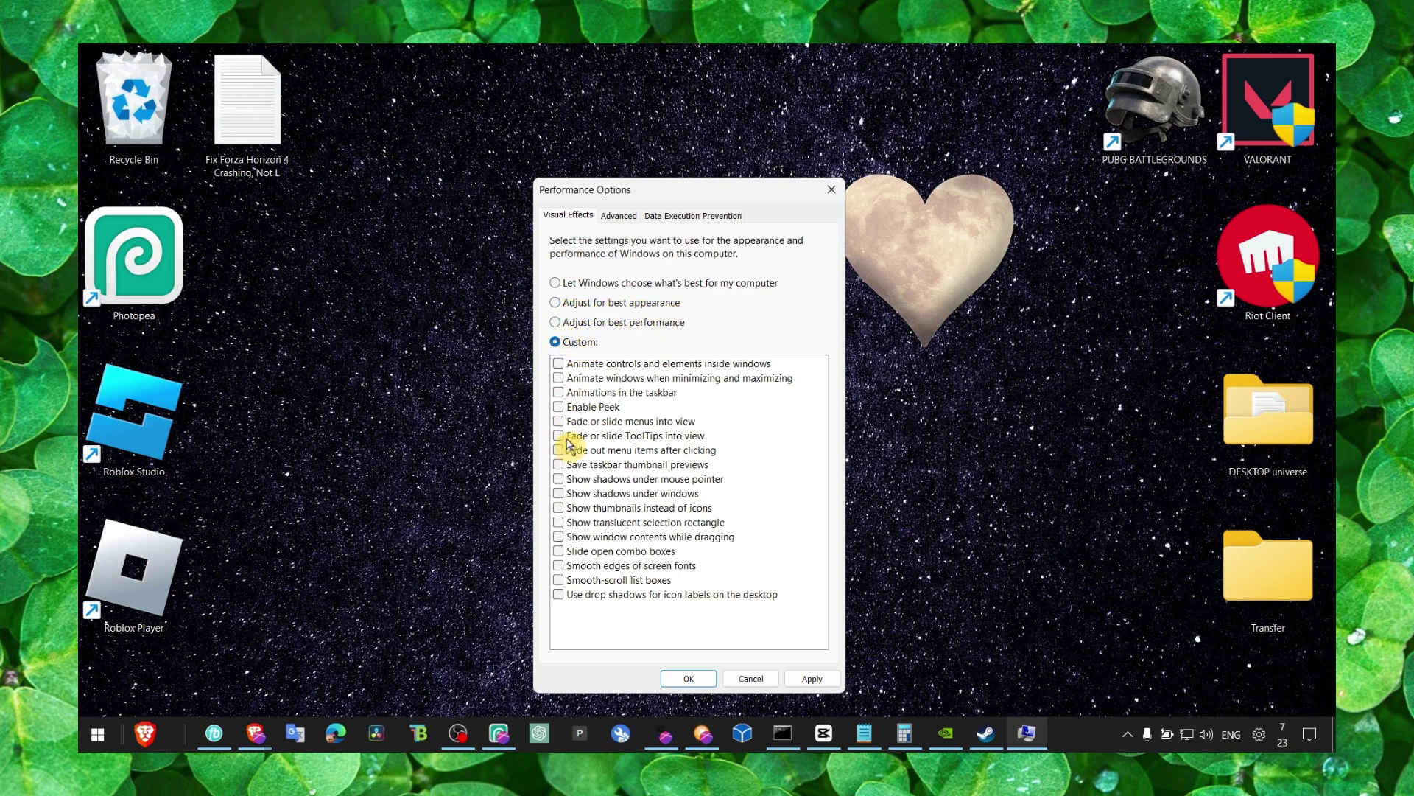
click(560, 508)
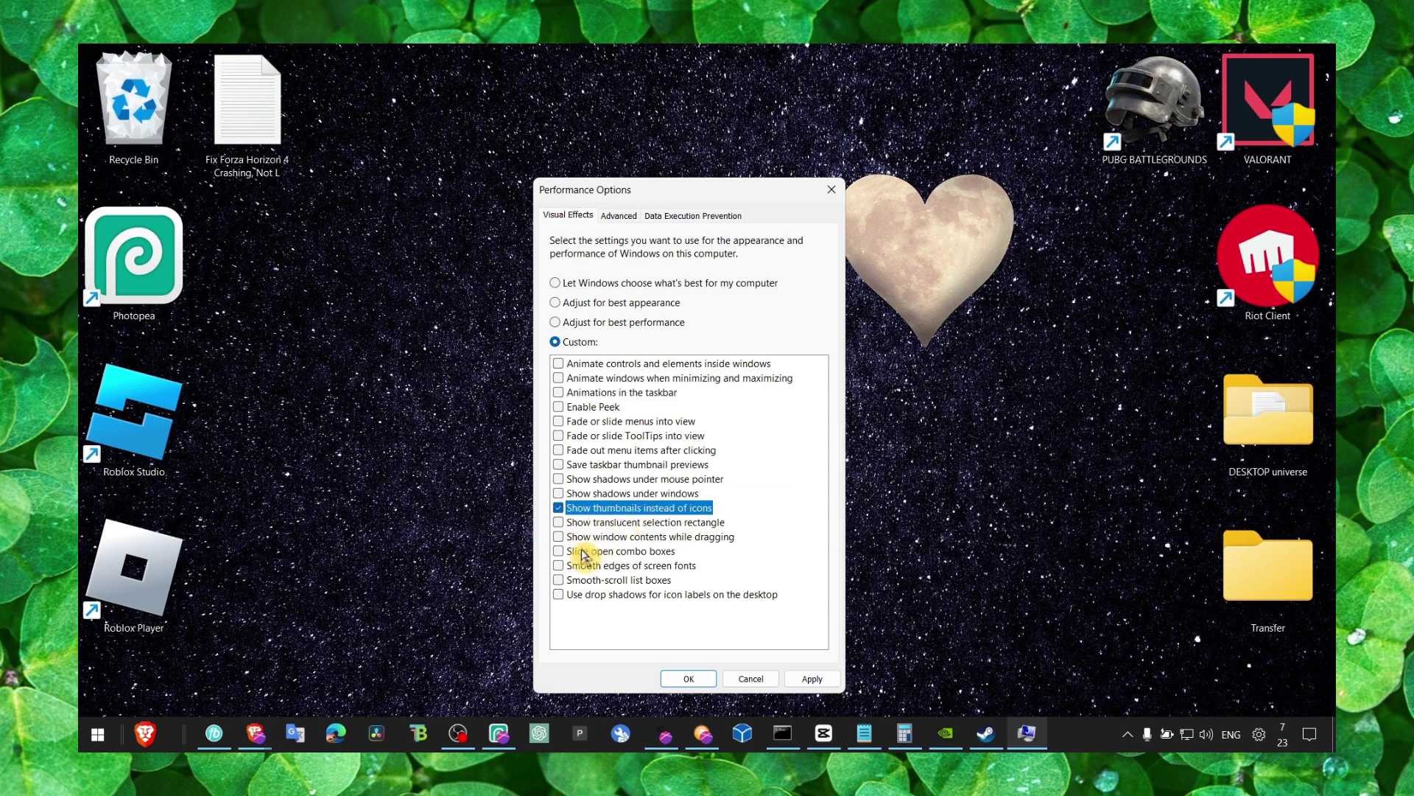
click(559, 565)
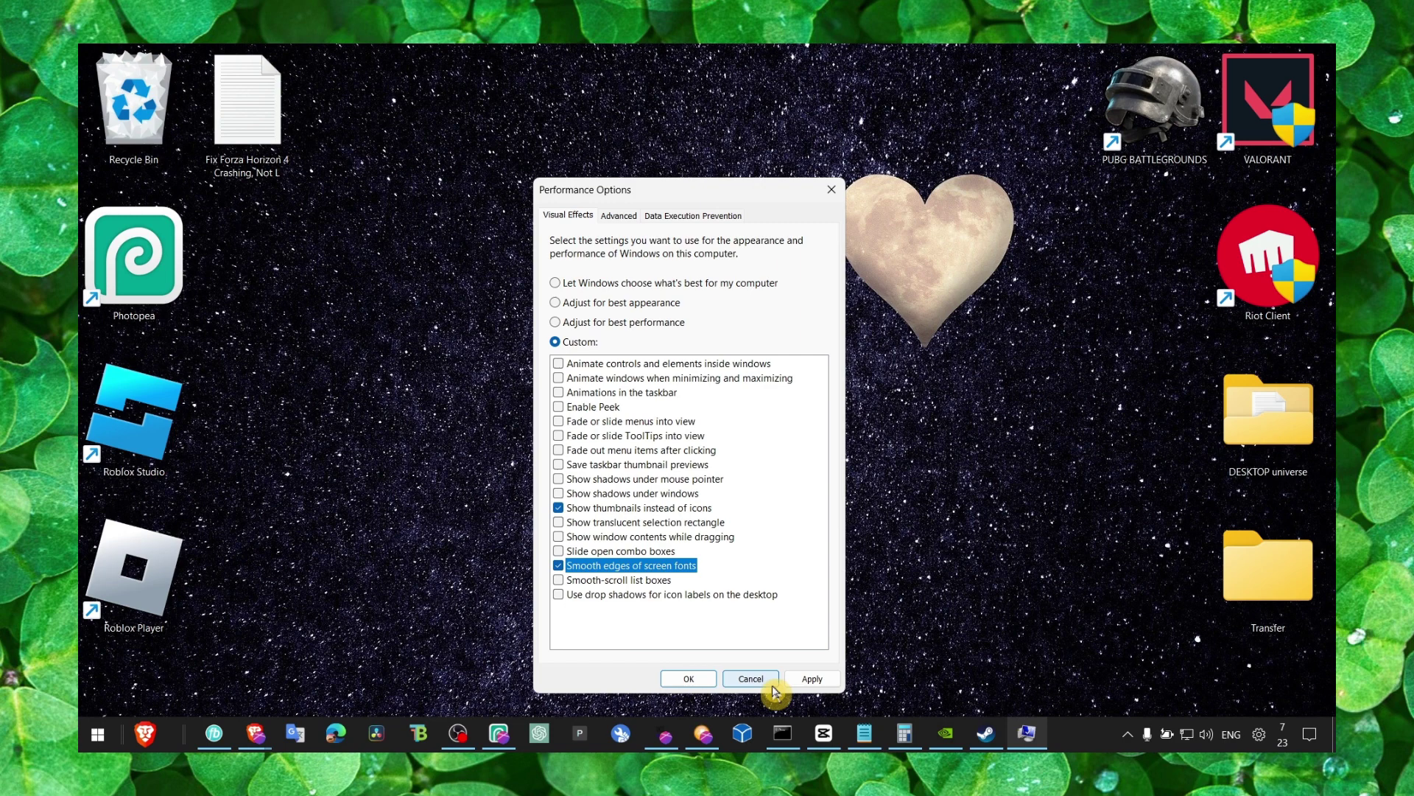
click(795, 674)
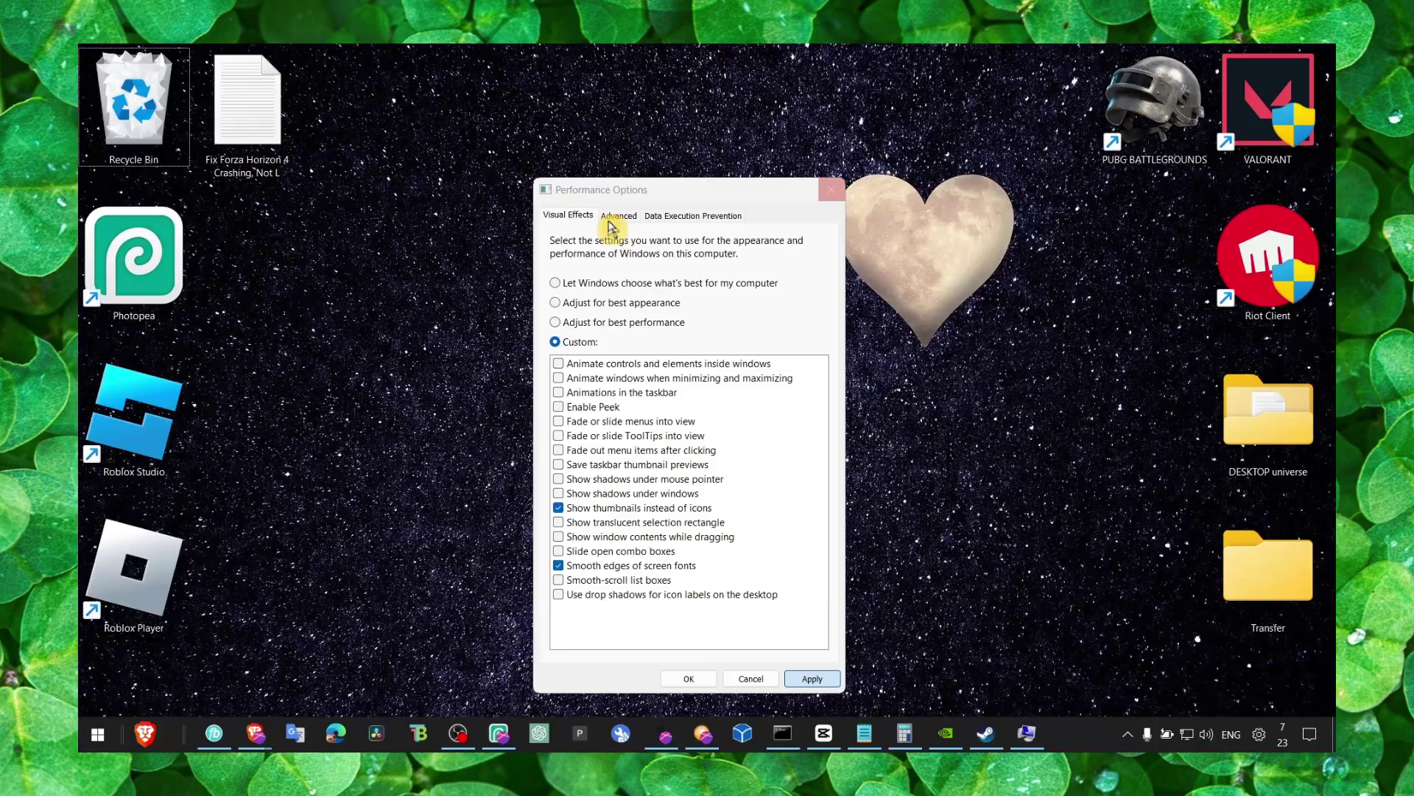
click(832, 193)
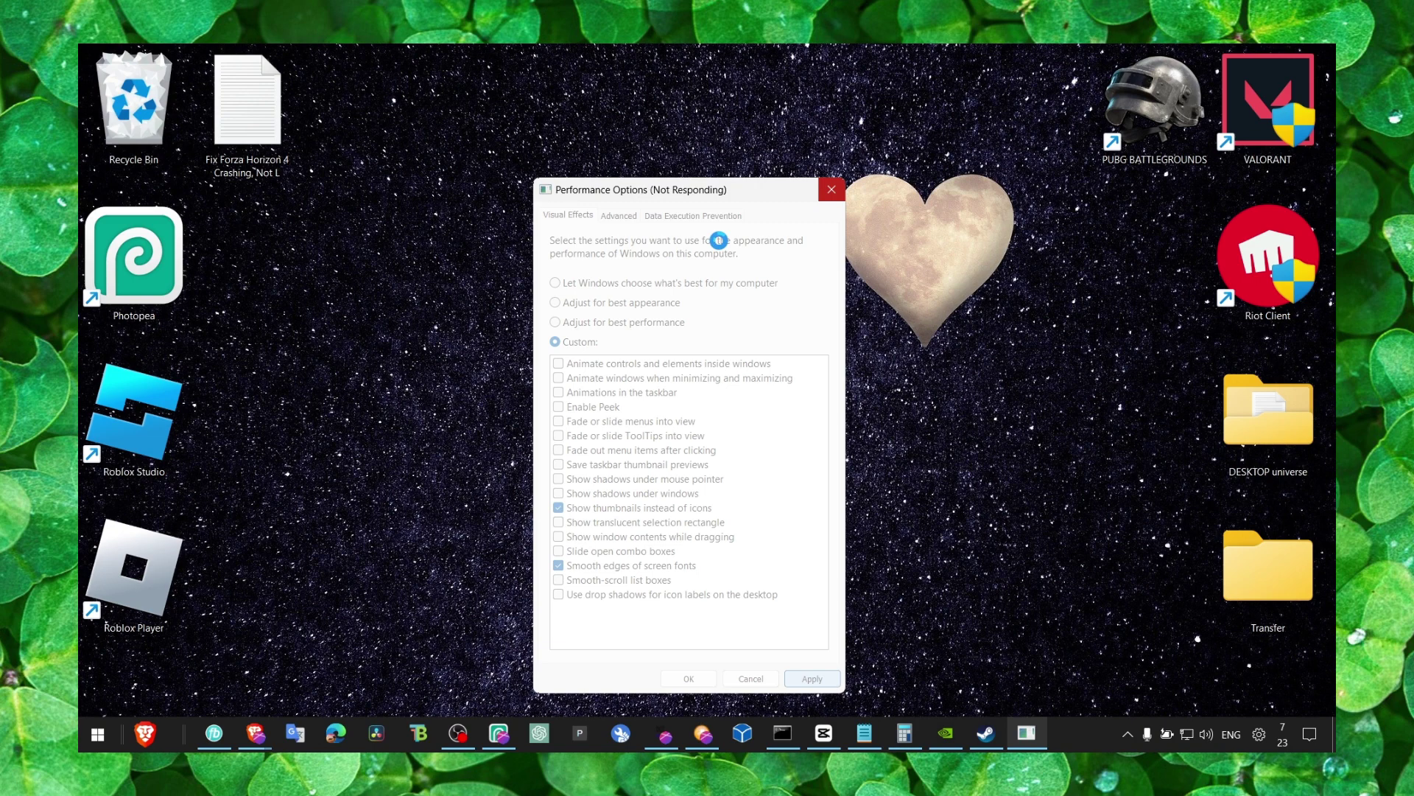
Open the Virtual Memory paging file settings for drive C from the Advanced tab.
click(618, 215)
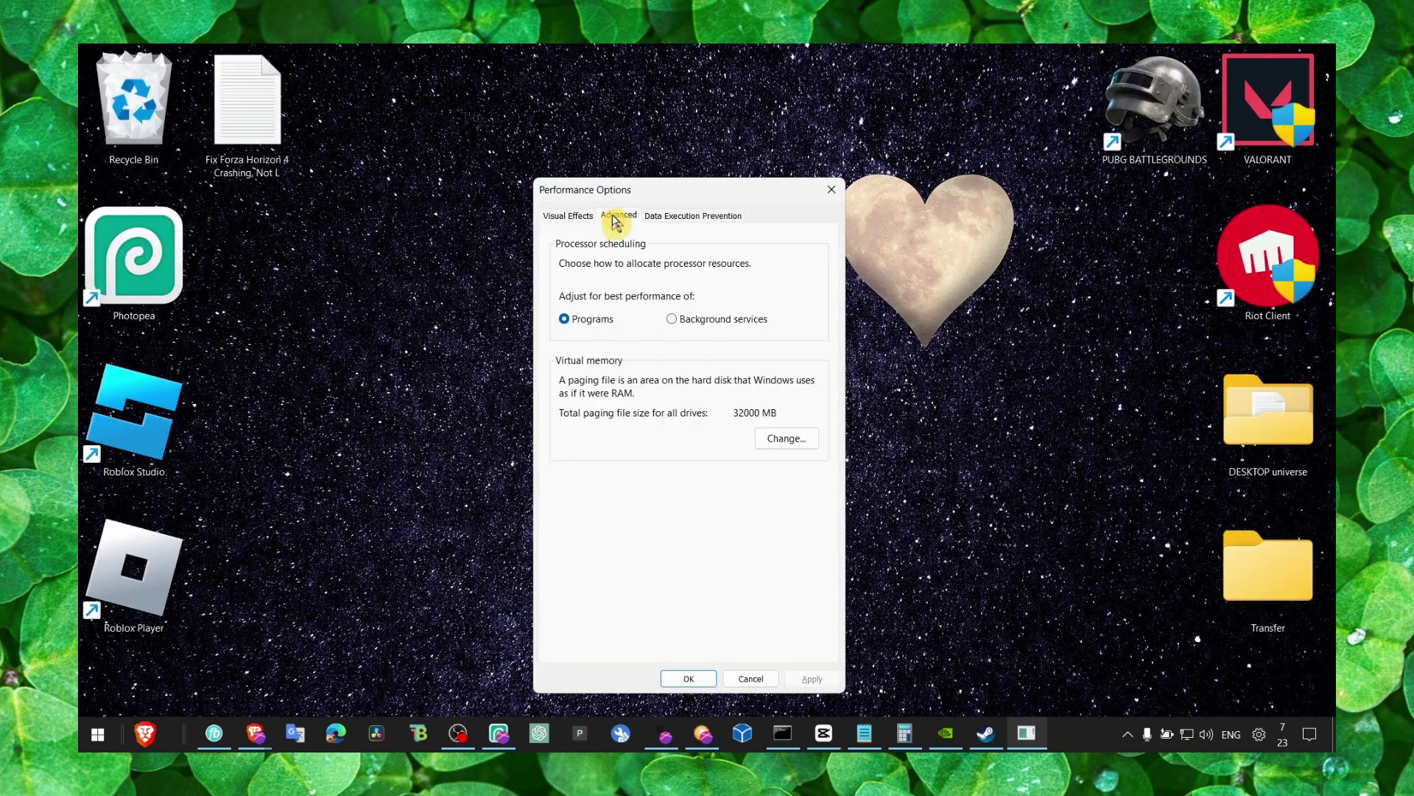
click(784, 438)
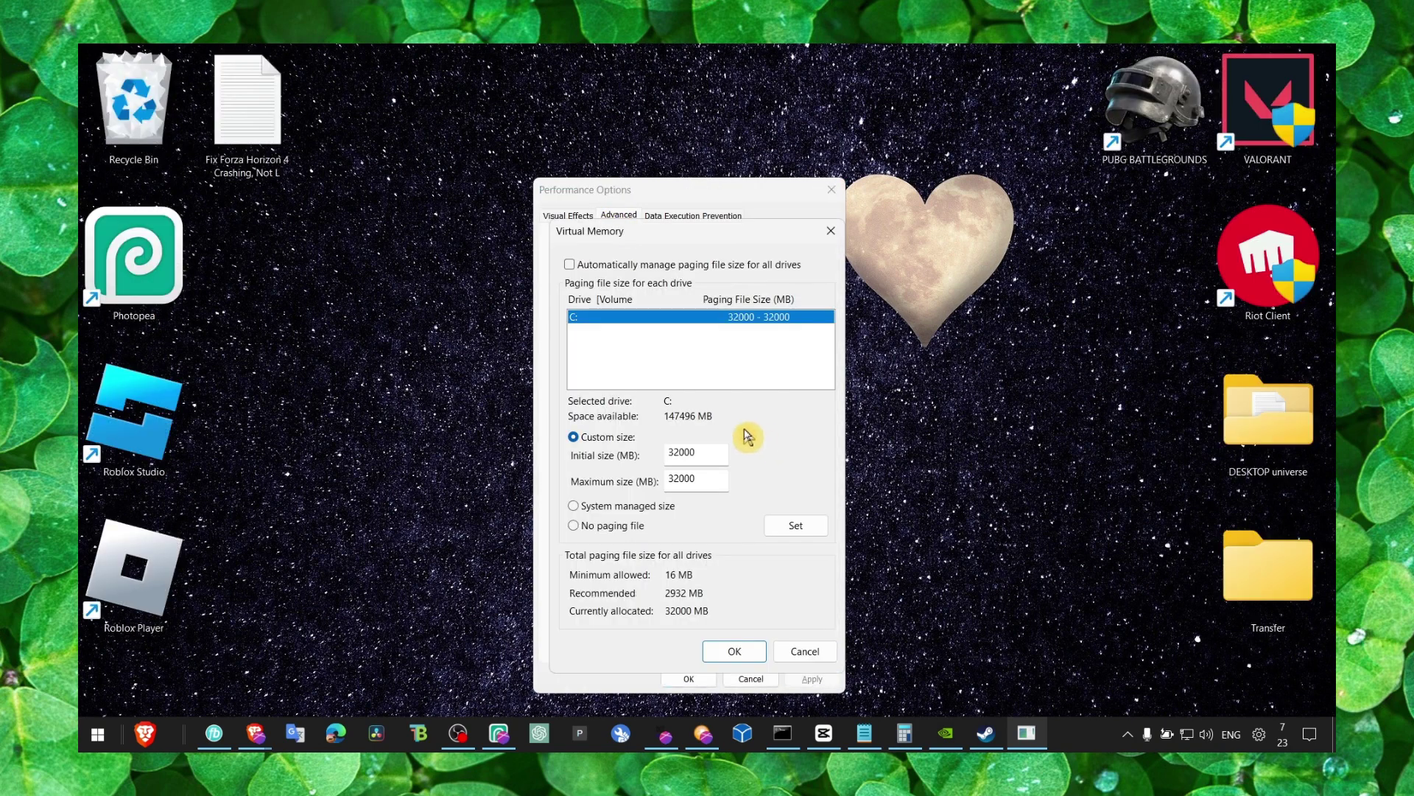
click(678, 450)
mouse_move(865, 732)
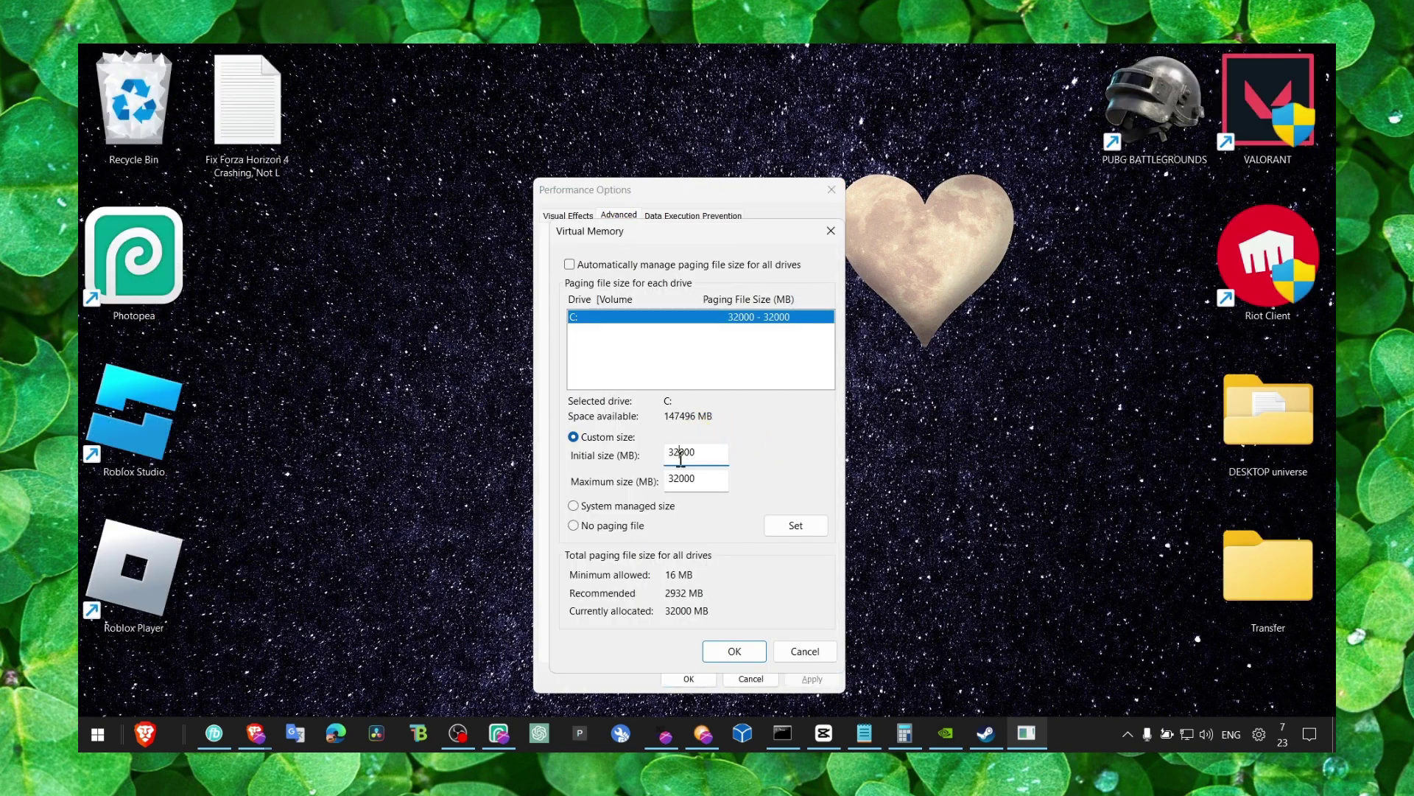
Restore Calculator showing 1,024 and move it to the right of the dialog.
click(900, 732)
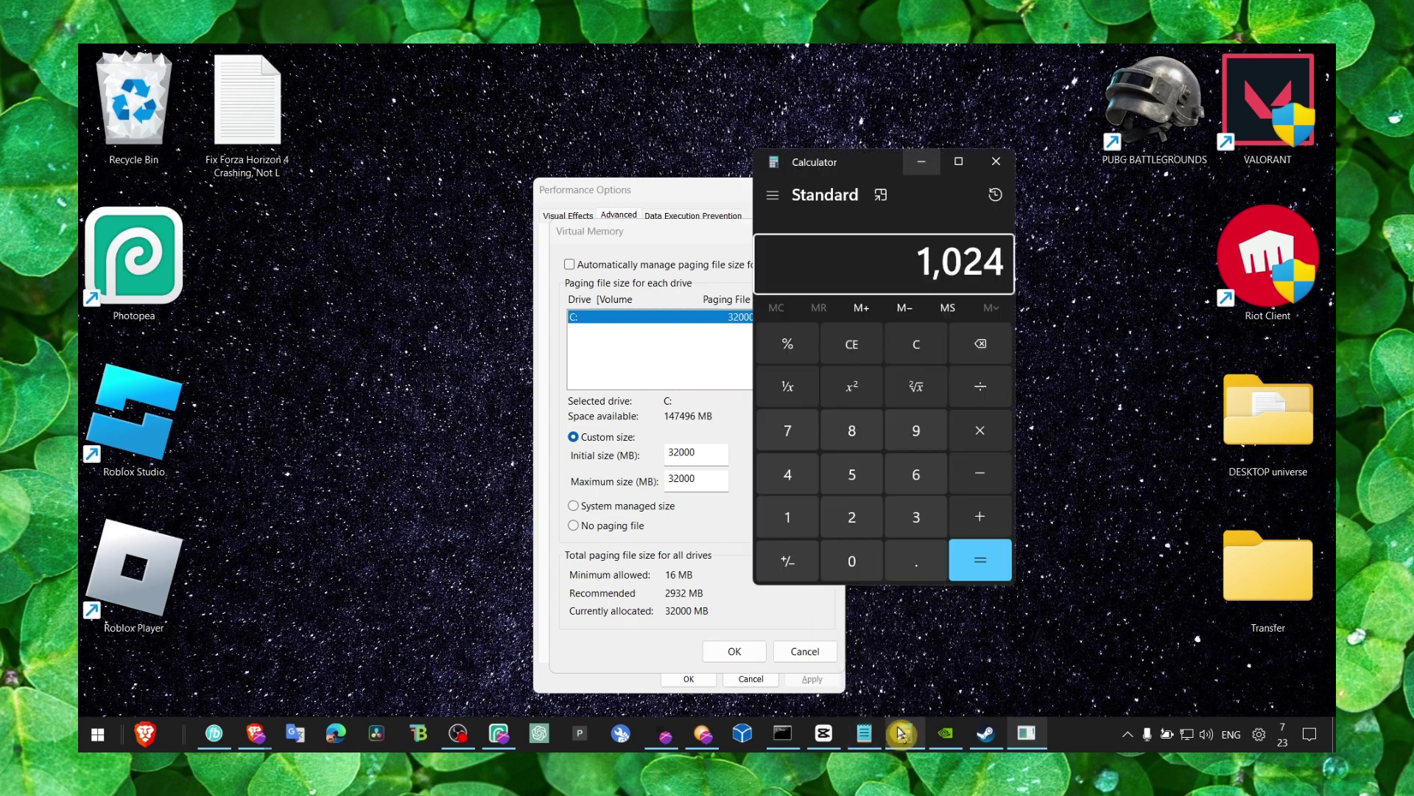
click(919, 262)
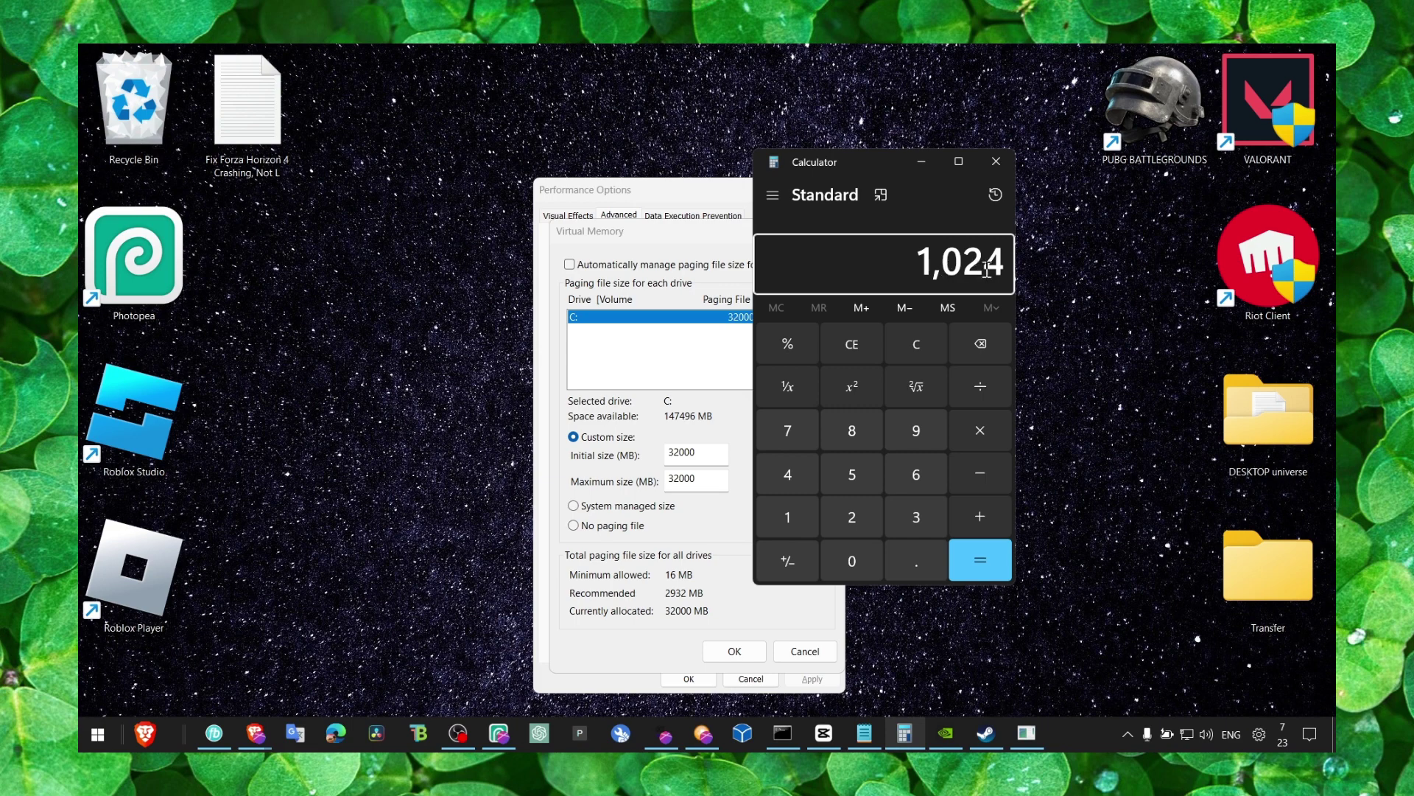
drag(877, 172, 1118, 179)
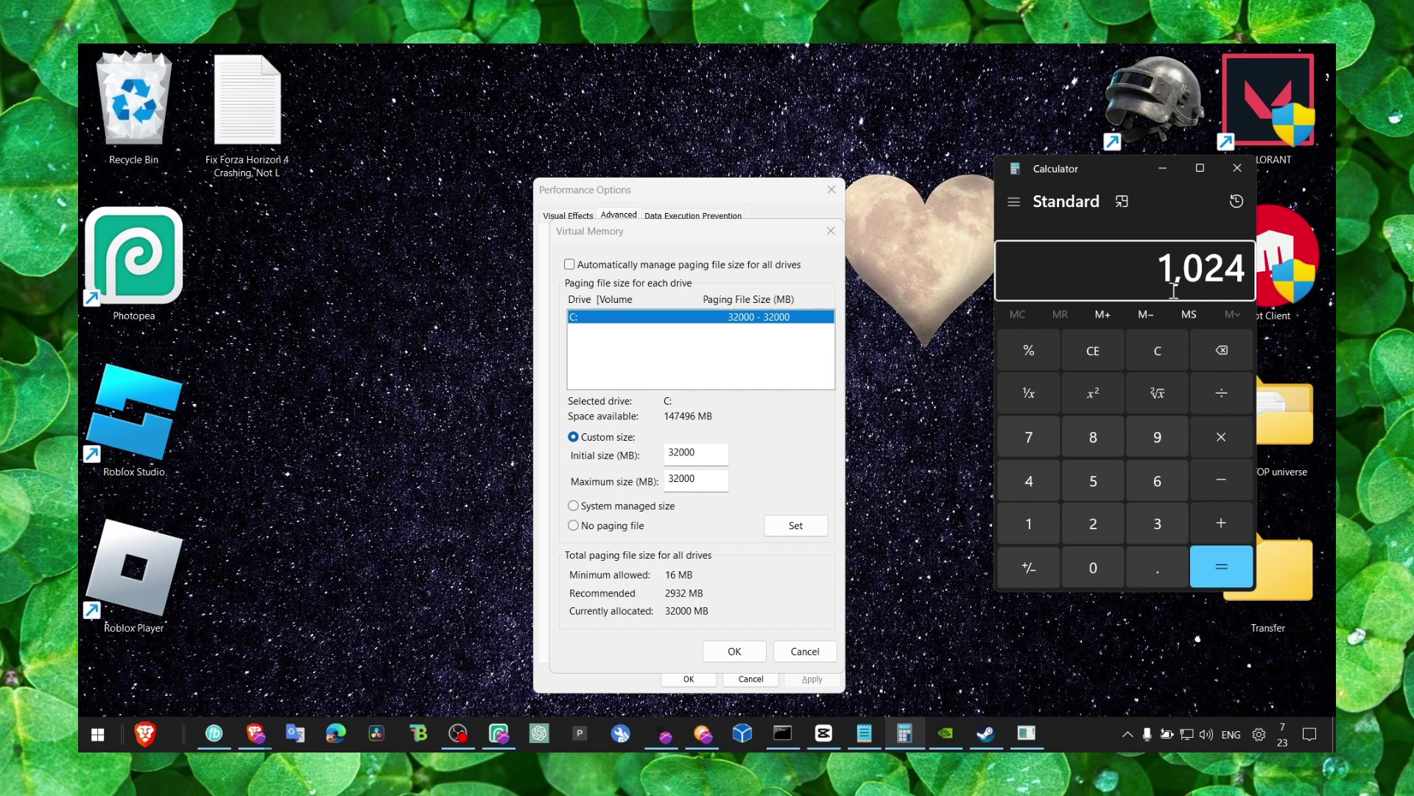
right_click(1064, 729)
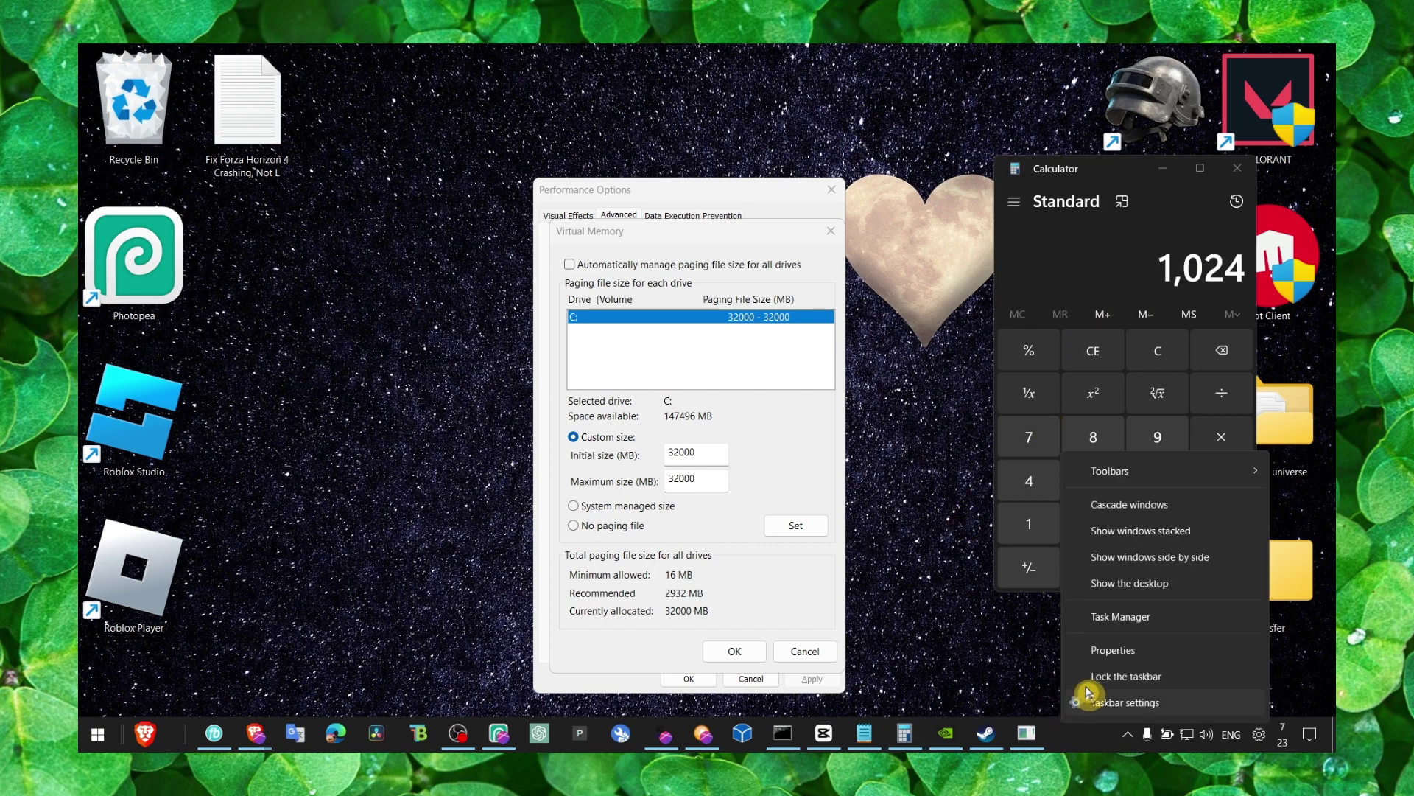
click(1116, 627)
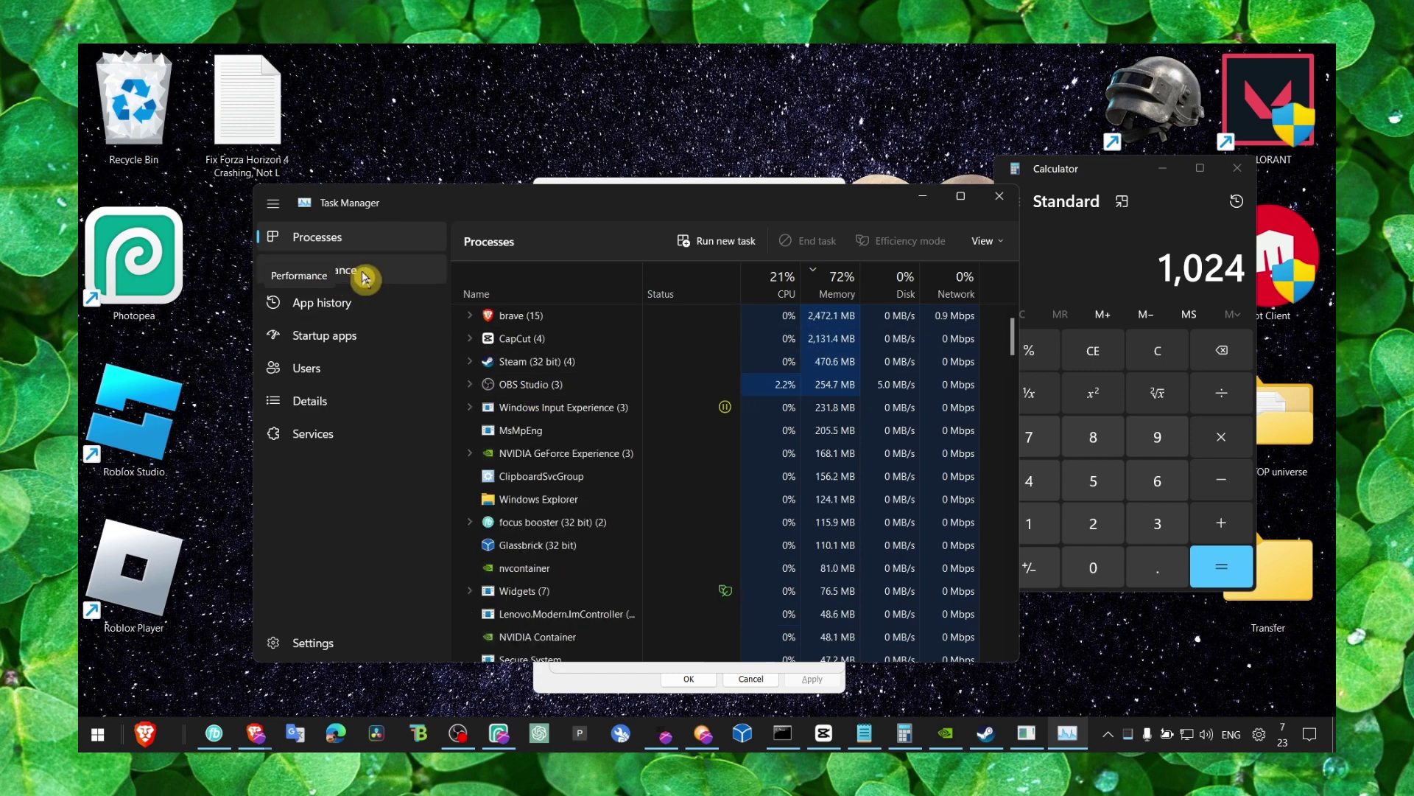
click(360, 274)
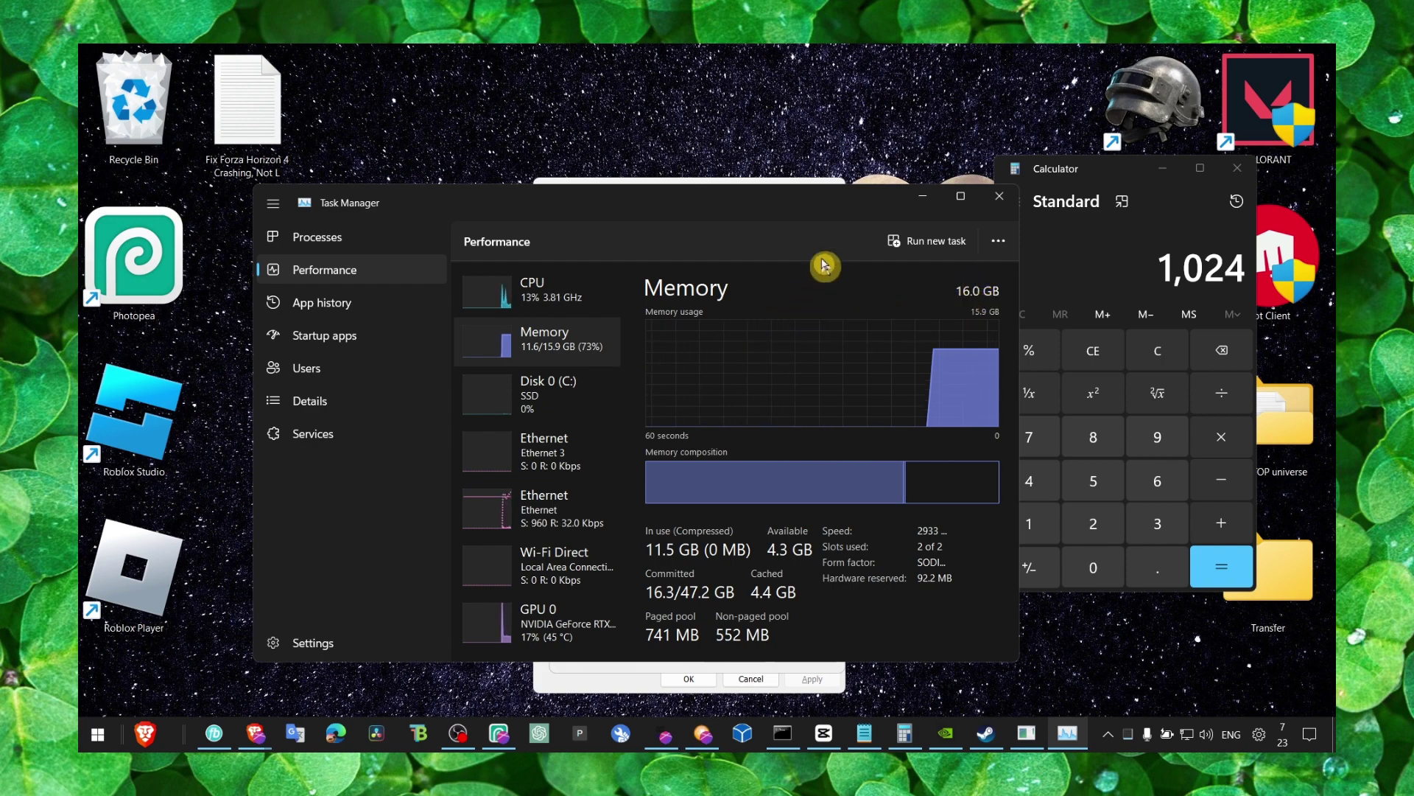
click(922, 196)
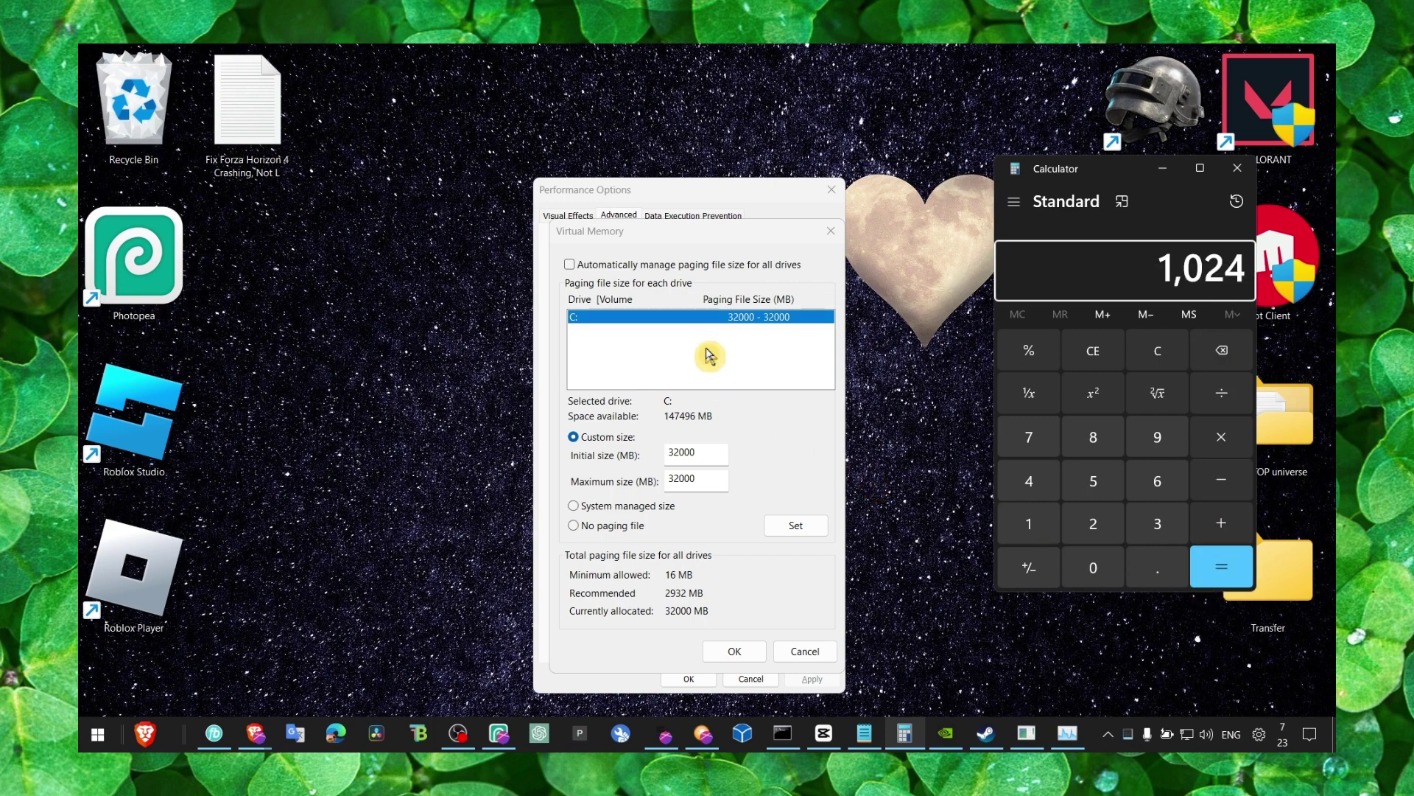
Confirm drive C's 32000 MB custom paging file, then close Performance Options and Calculator.
double_click(676, 448)
double_click(682, 478)
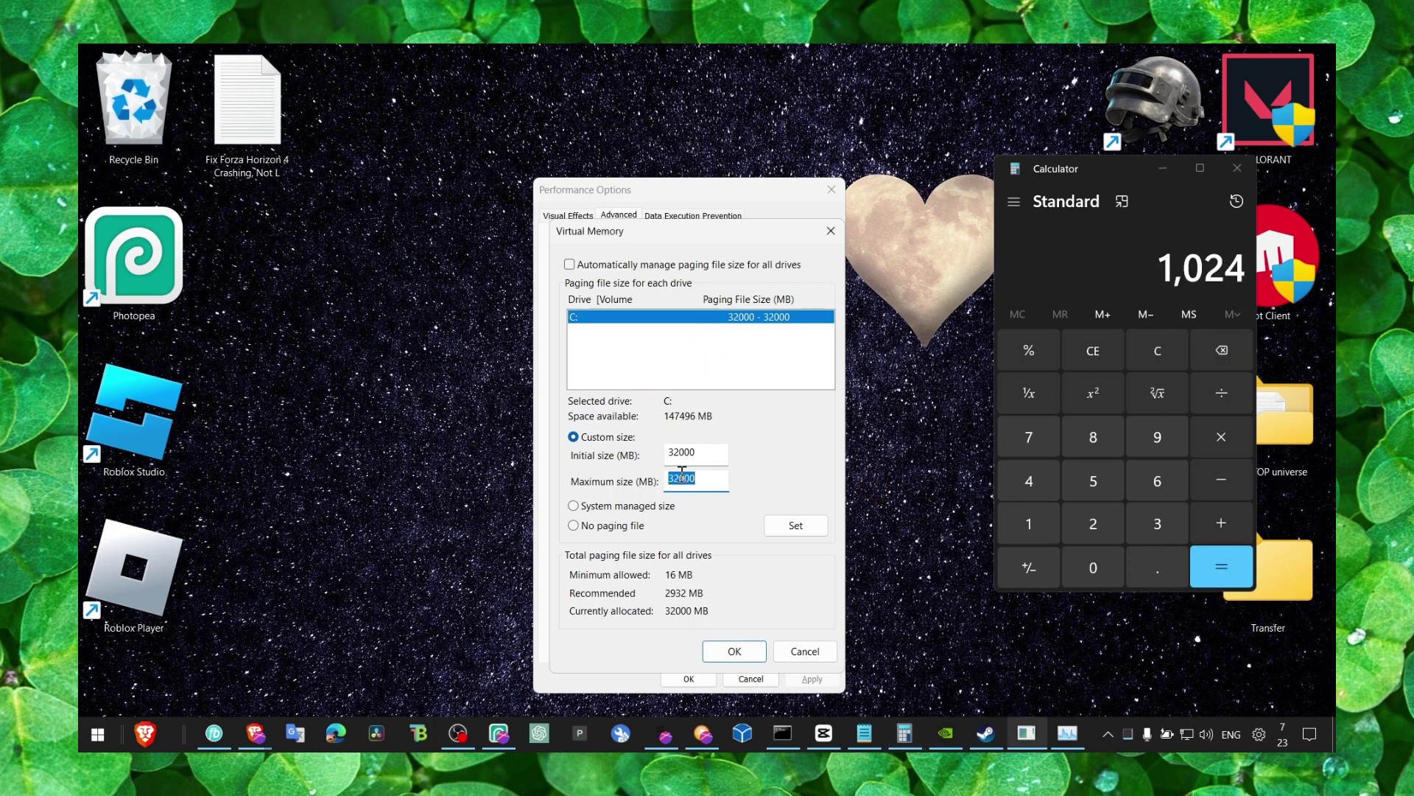
click(795, 527)
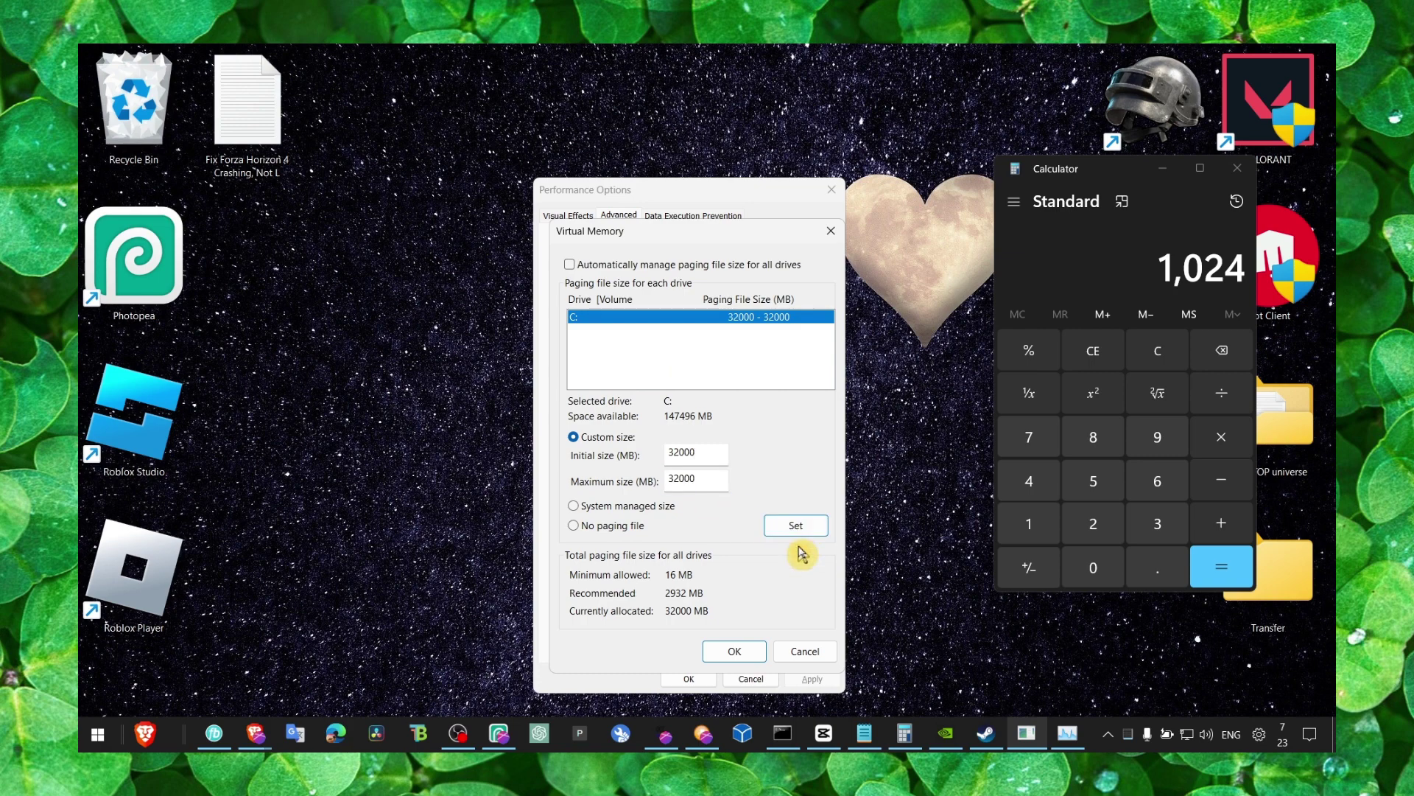
click(735, 651)
click(691, 677)
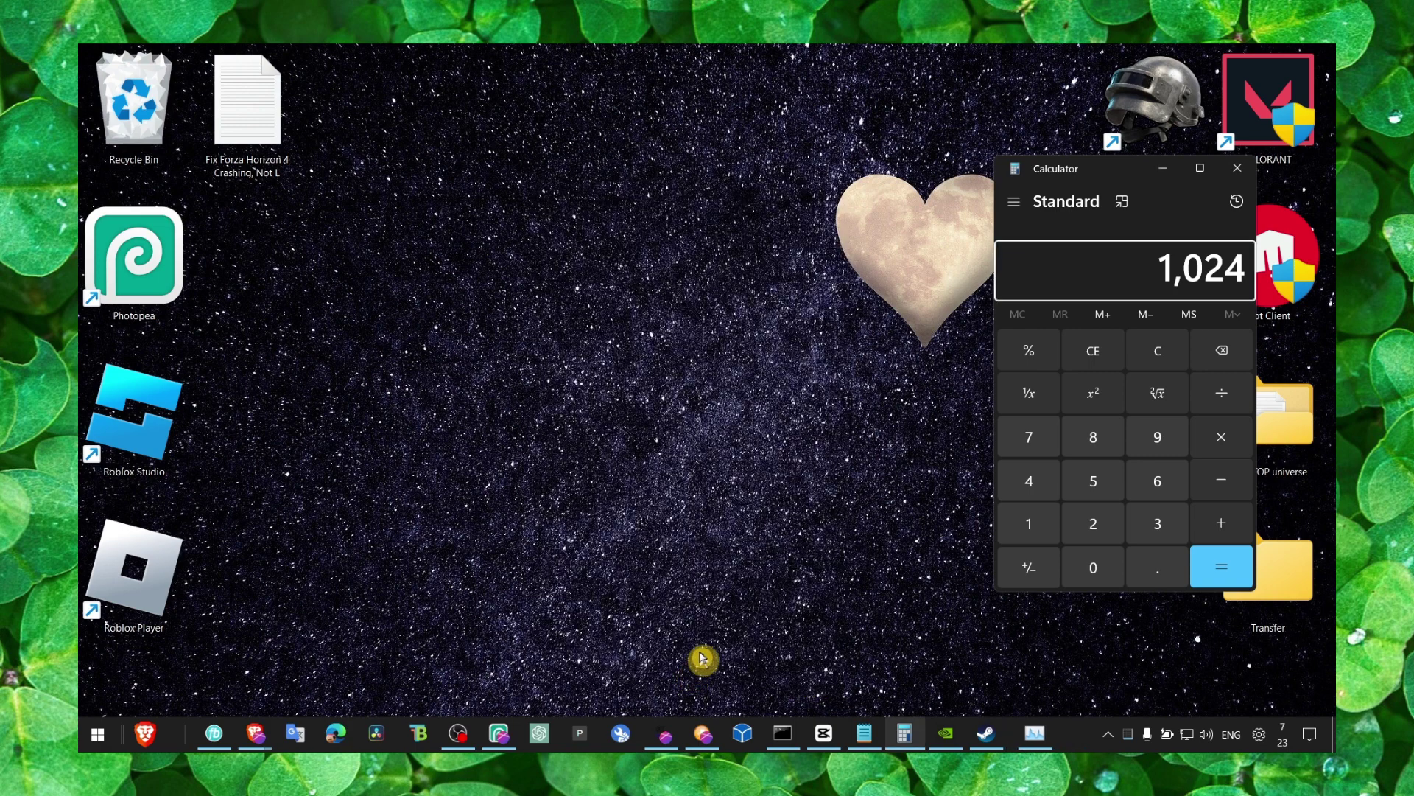
click(1237, 169)
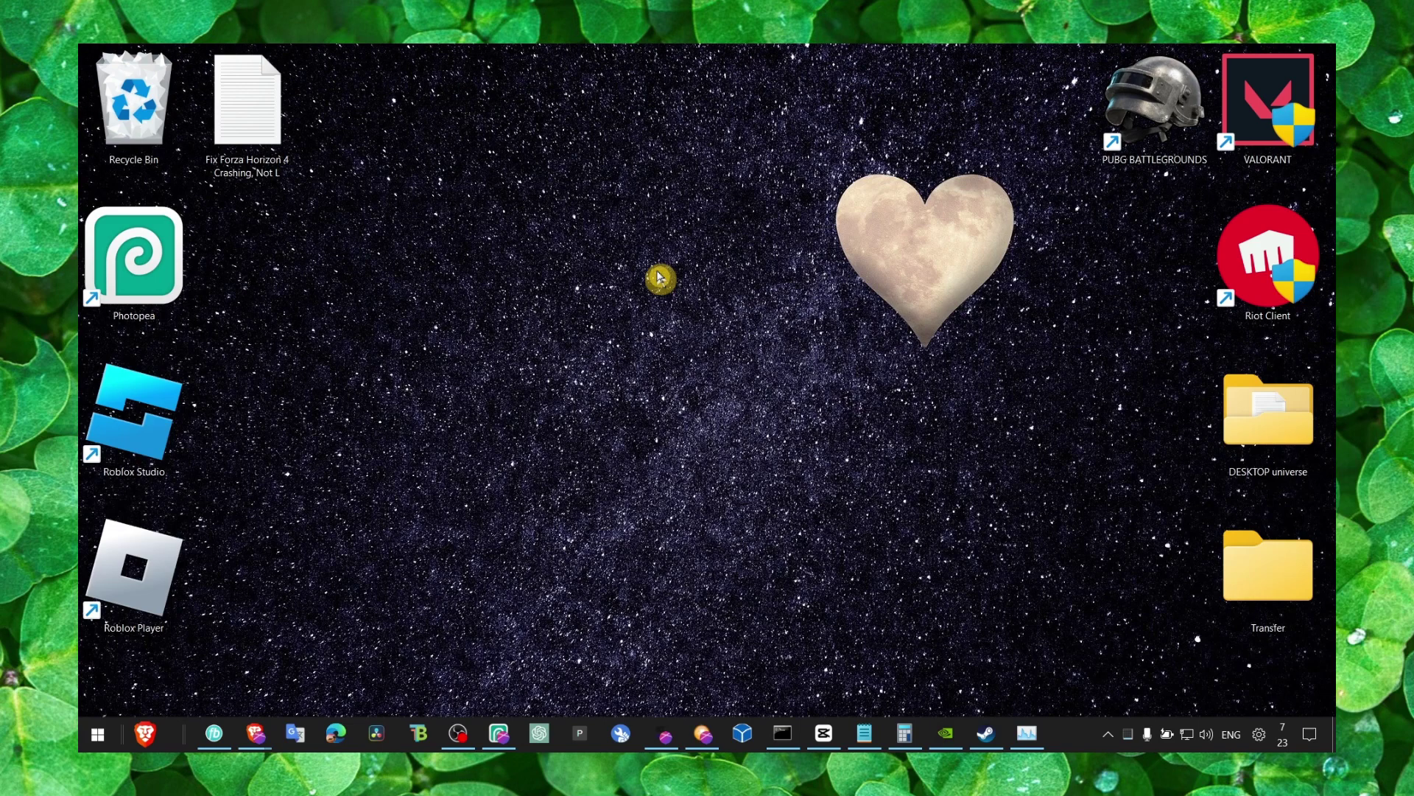
Search 'windows u' to bring up the Windows Update settings page.
key(super+s)
text(win)
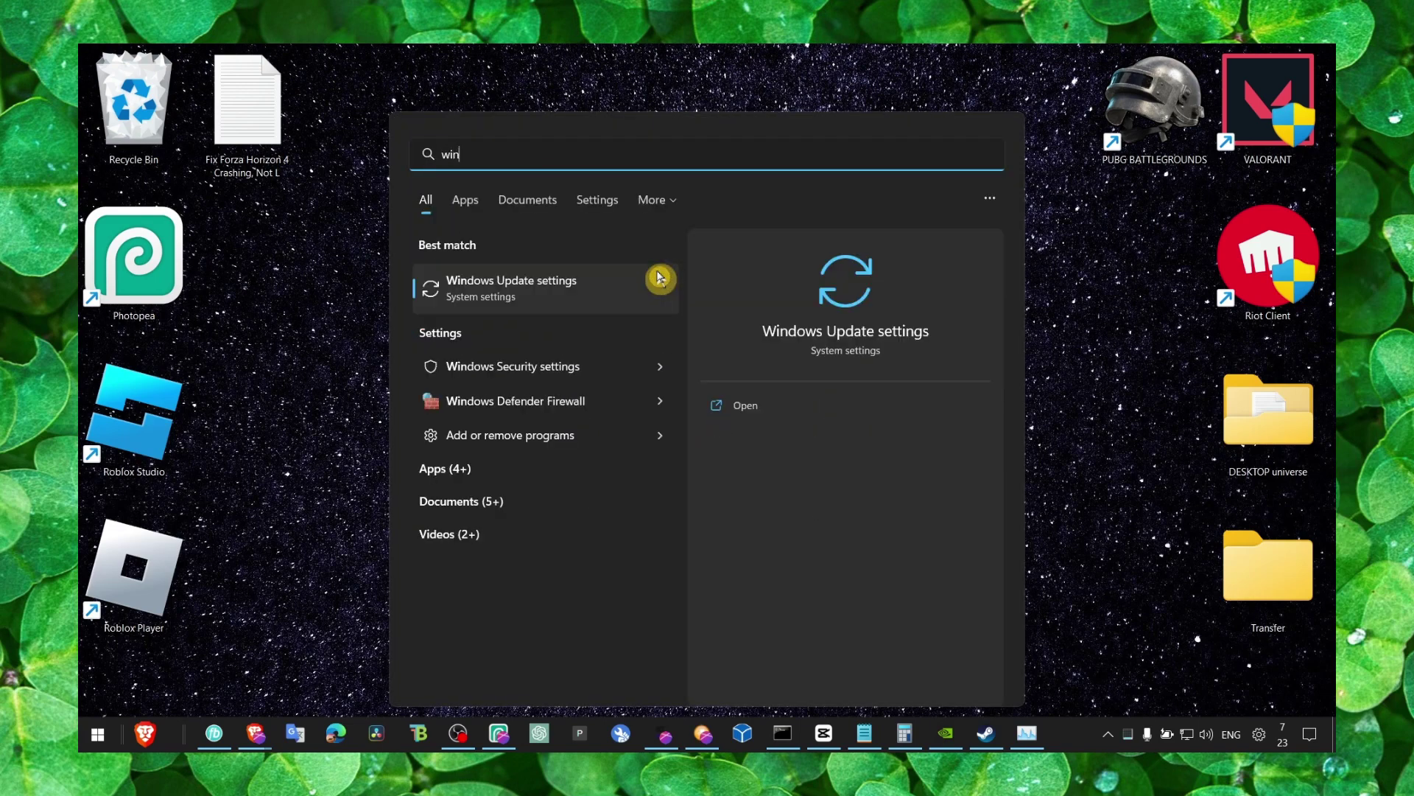
text(dows u)
key(Return)
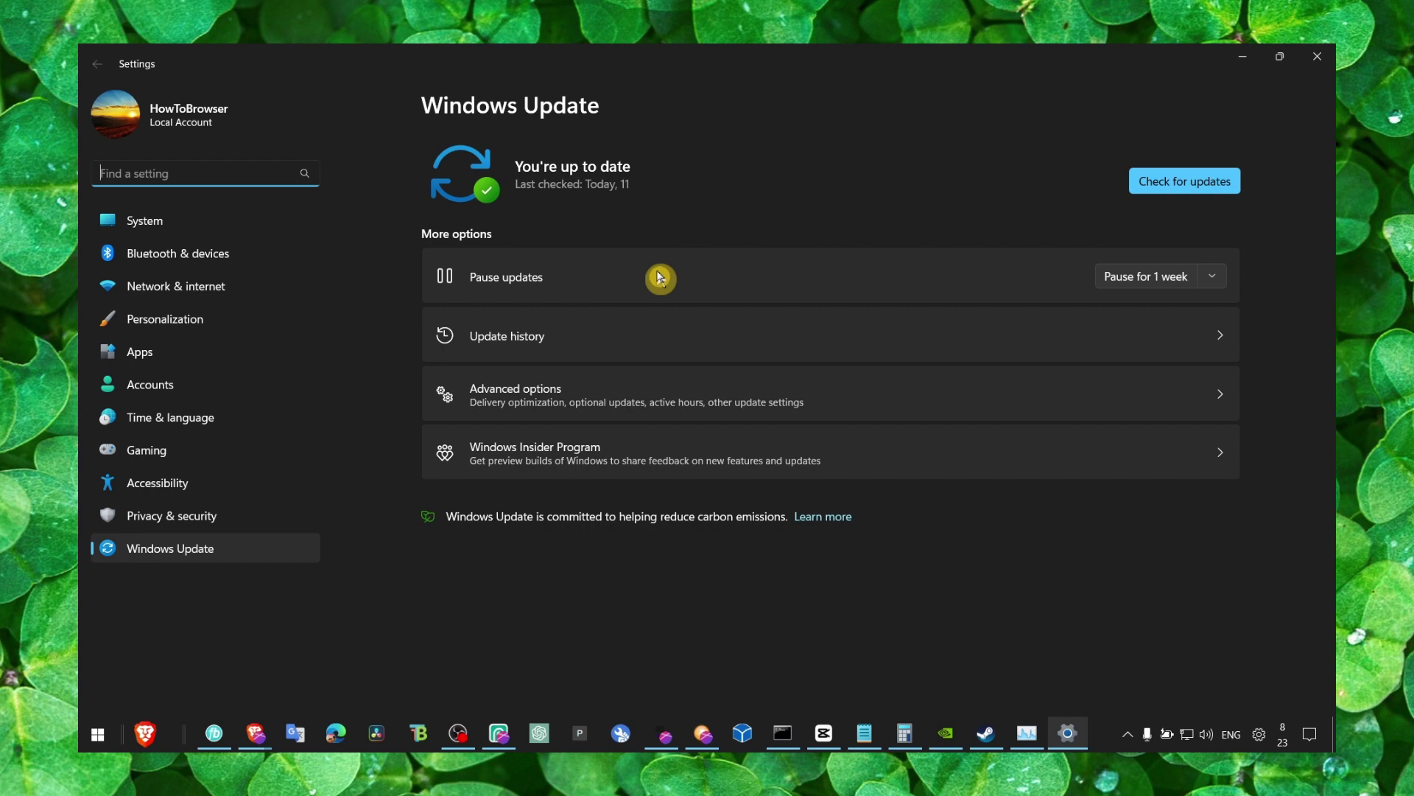
Tick the optional Lenovo - System - 2.0.5.13 driver update, then close Settings.
click(543, 405)
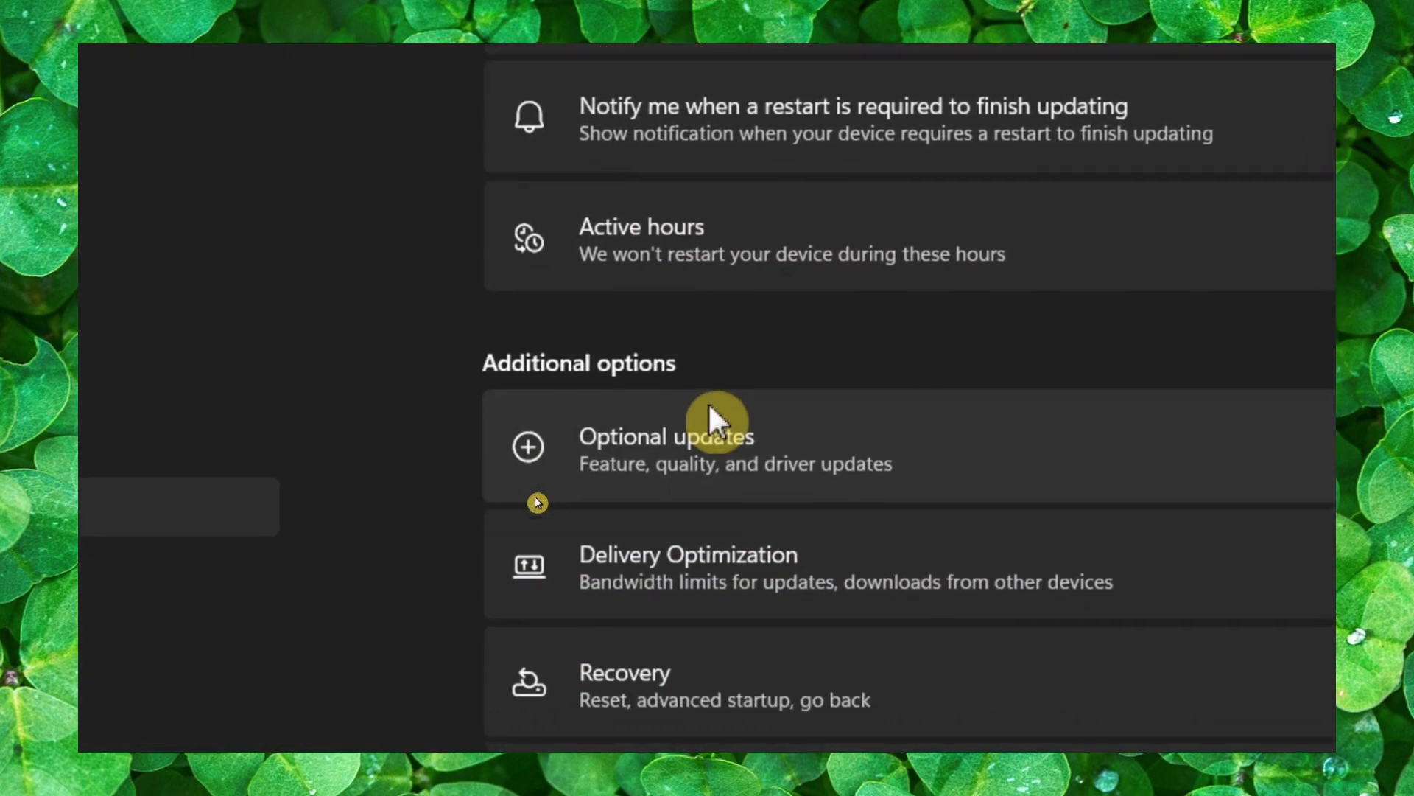
click(536, 515)
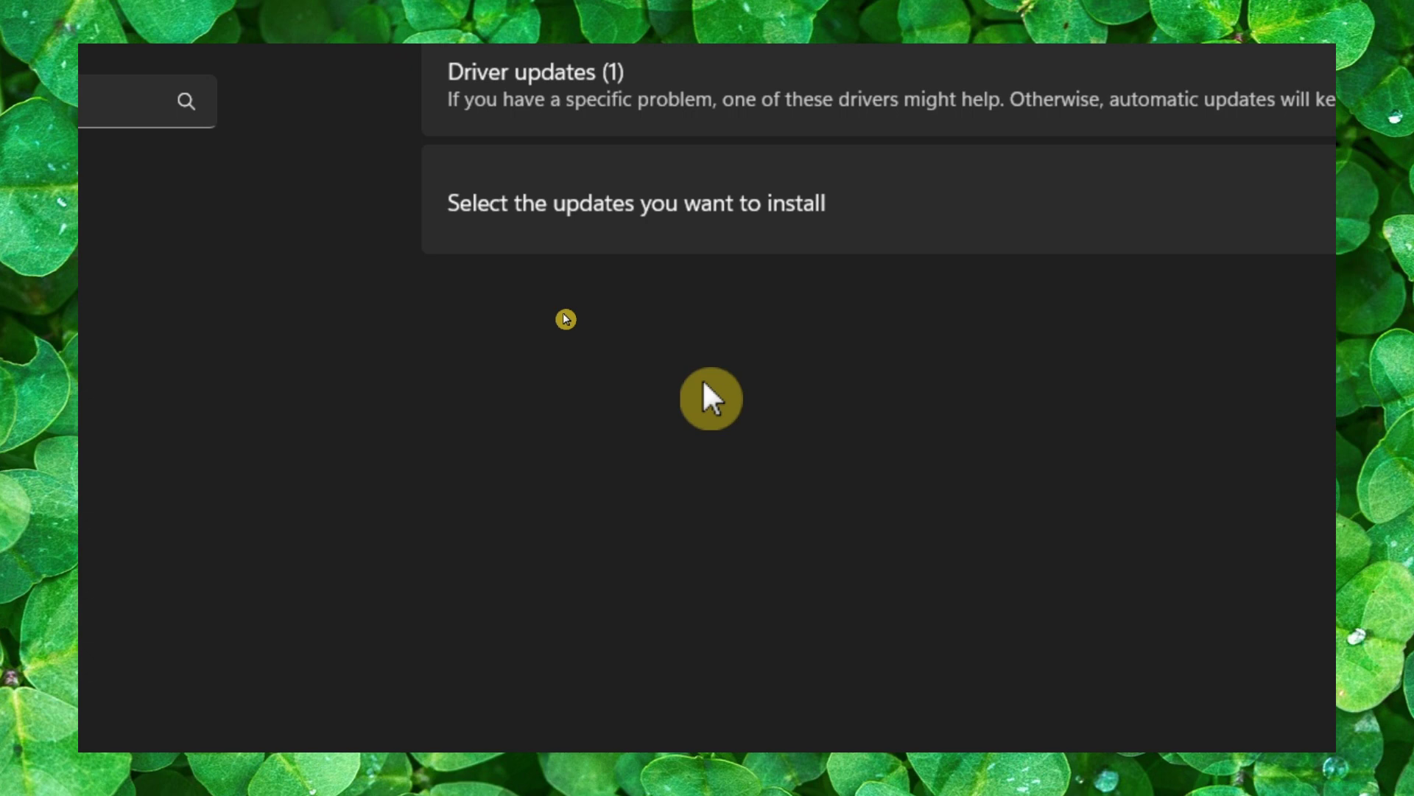
click(593, 177)
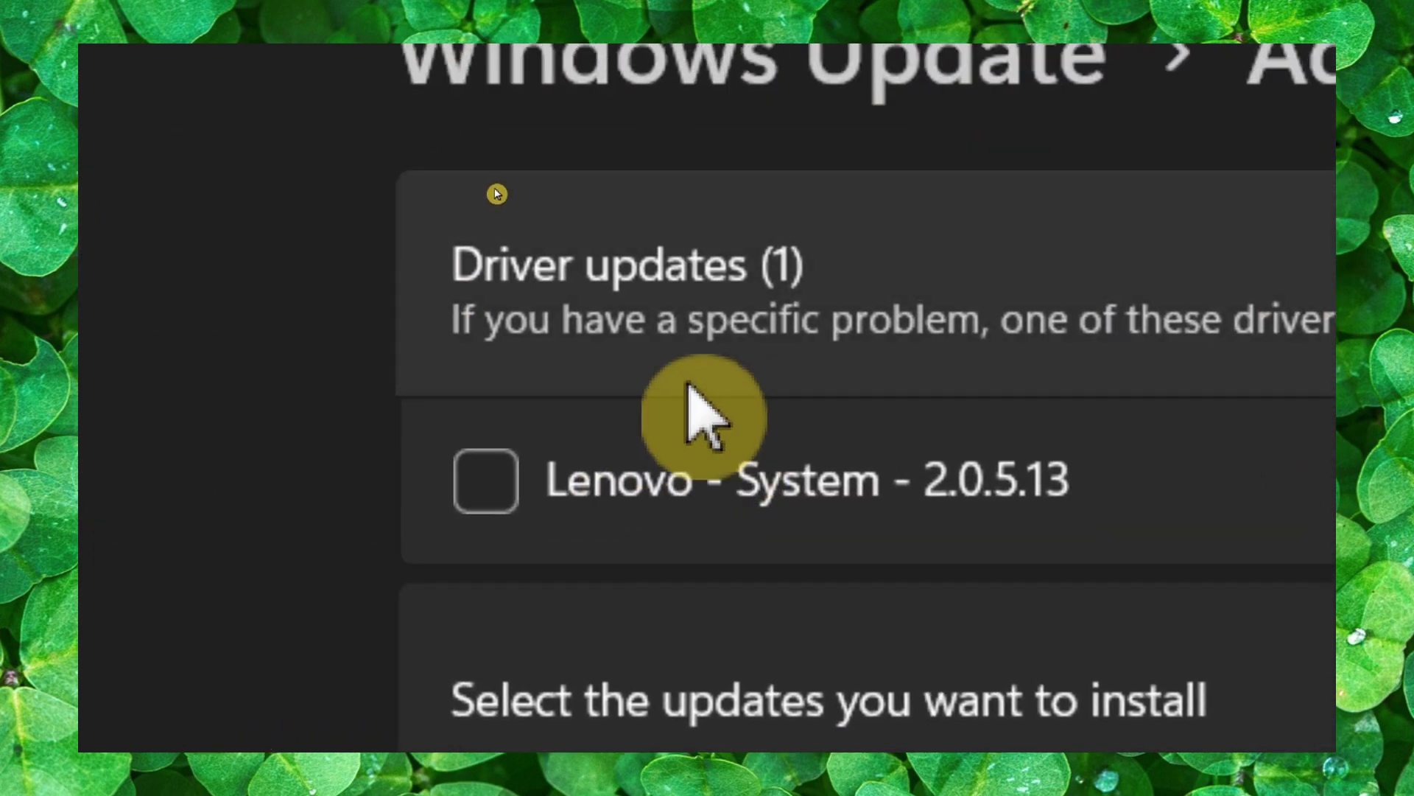
click(559, 501)
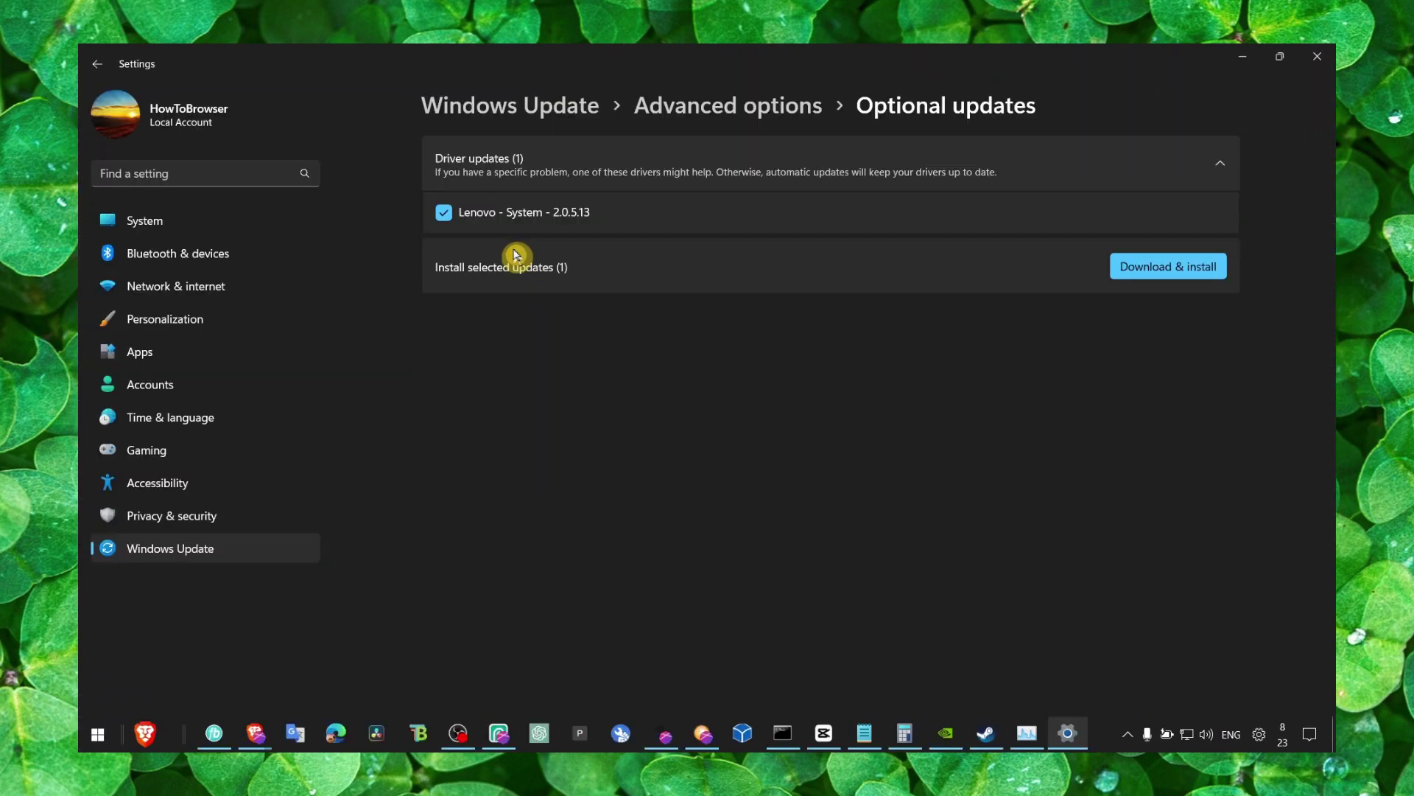
click(1318, 55)
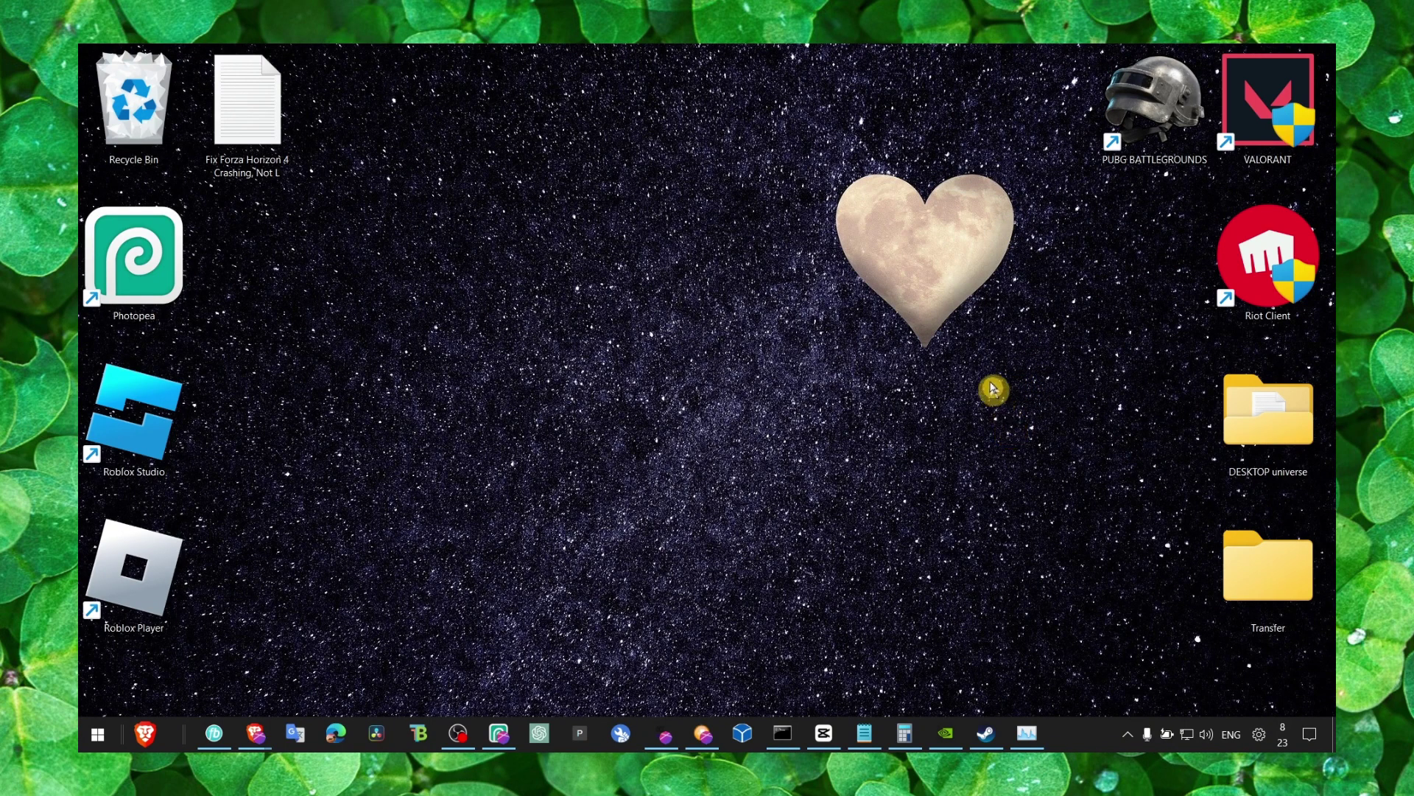
key(super)
Search automatically for a newer NVIDIA GeForce RTX 3050 Laptop GPU driver, then close Device Manager.
text(device manager)
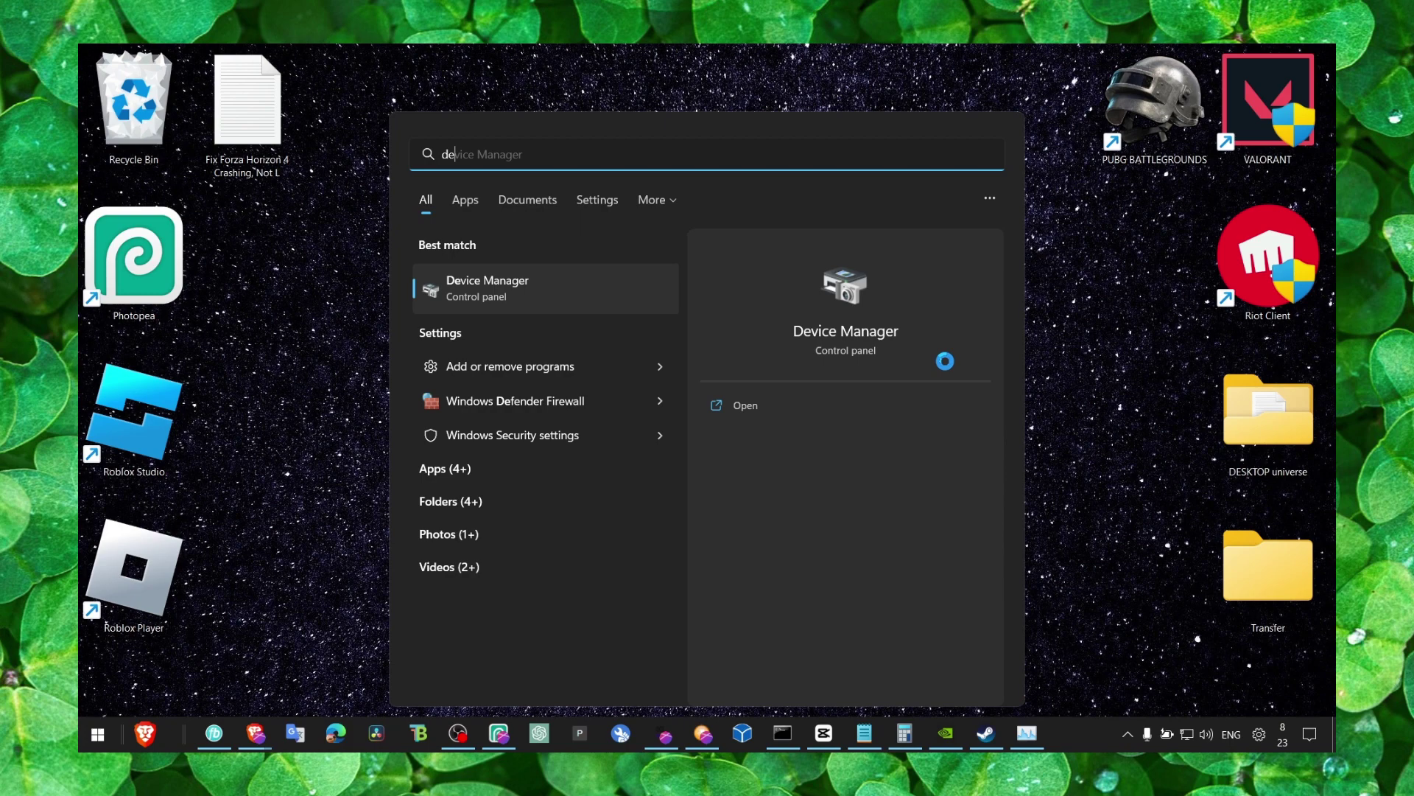
click(642, 283)
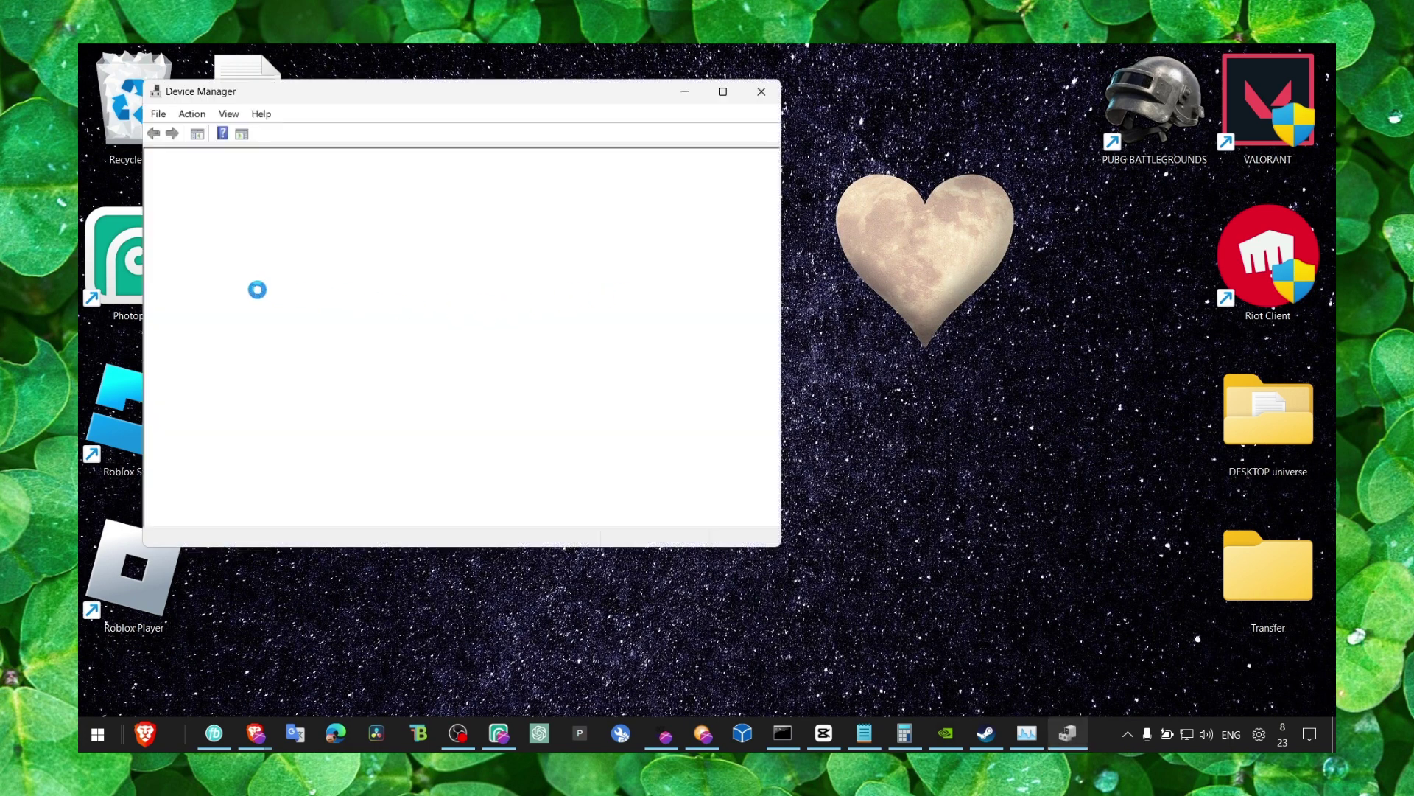
double_click(221, 260)
right_click(280, 274)
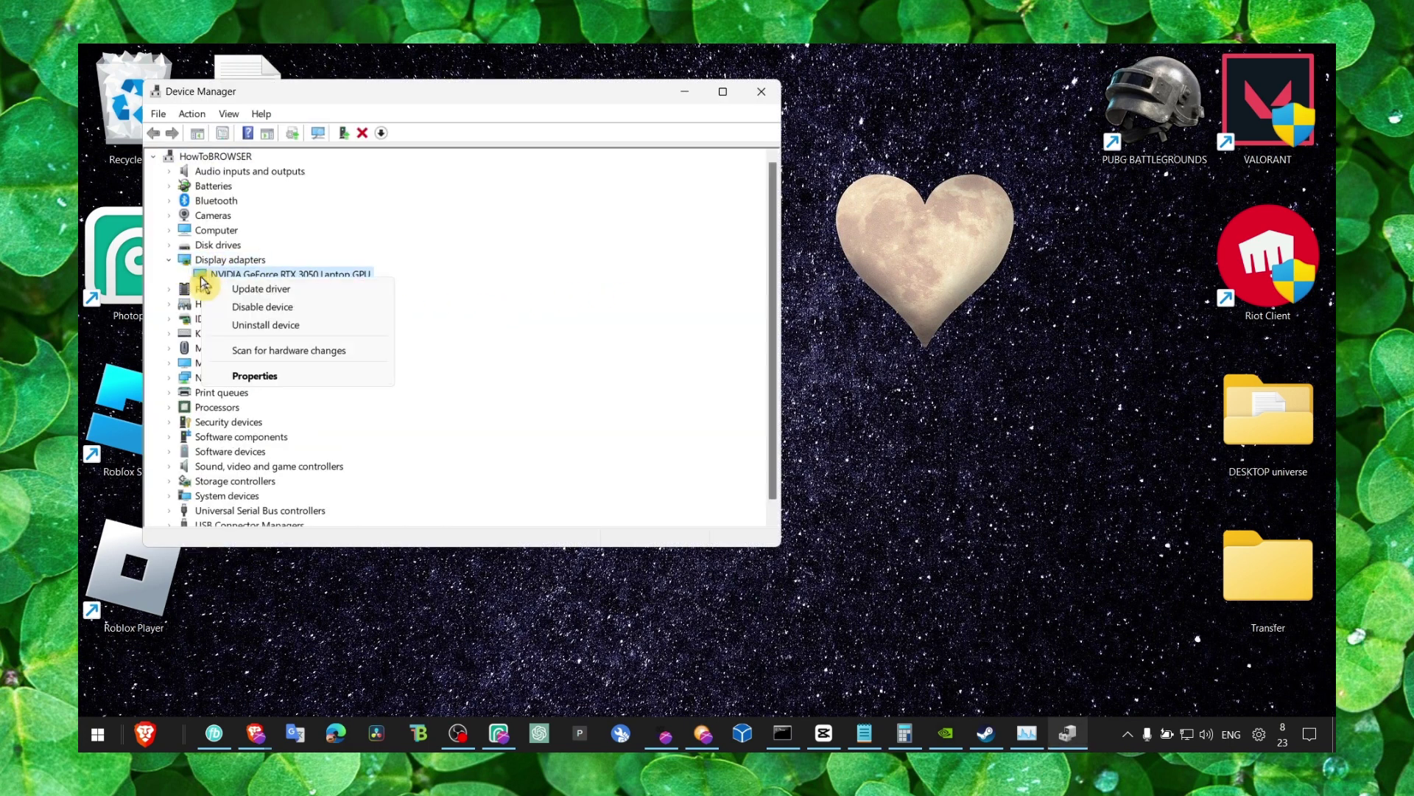
click(309, 289)
click(369, 313)
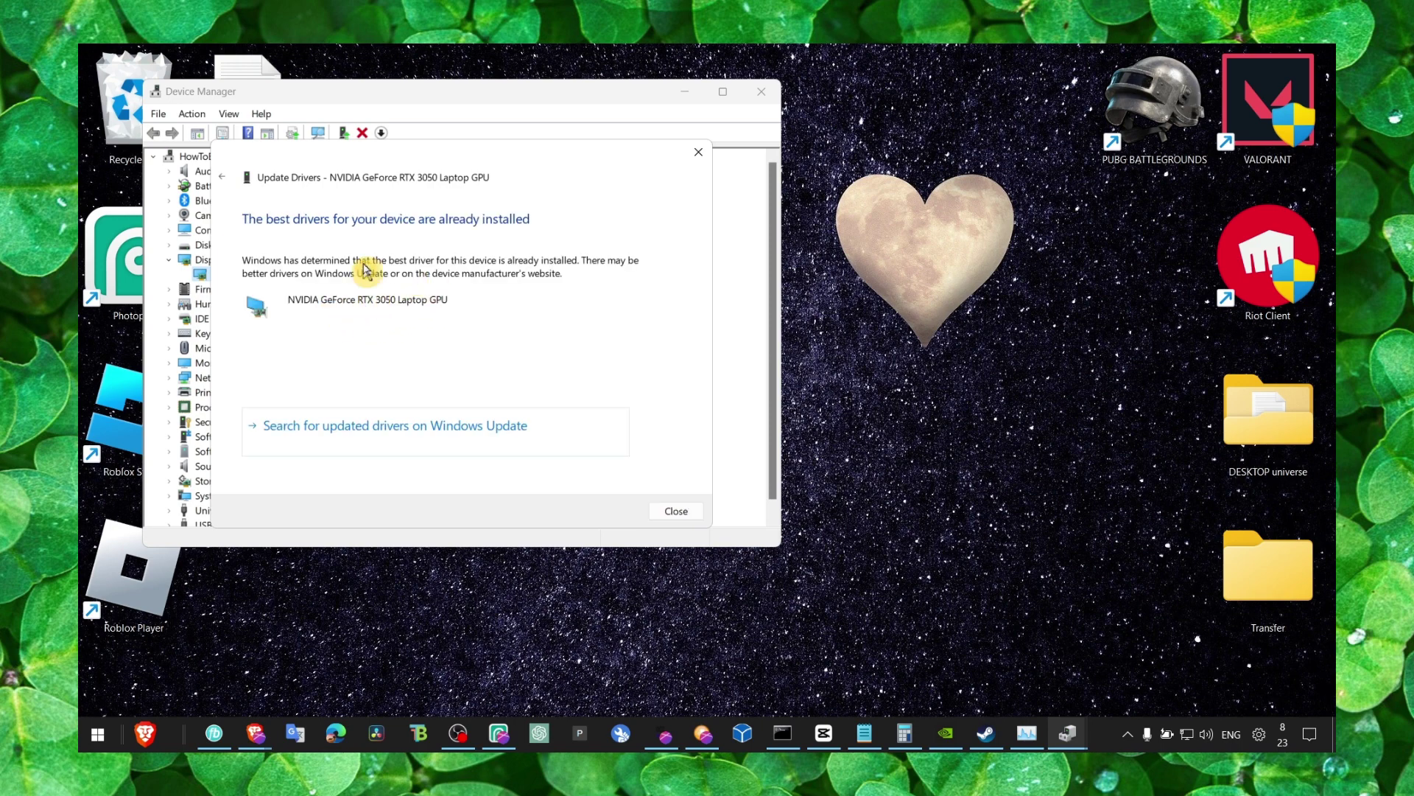
click(698, 152)
scroll(372, 275, down, 1)
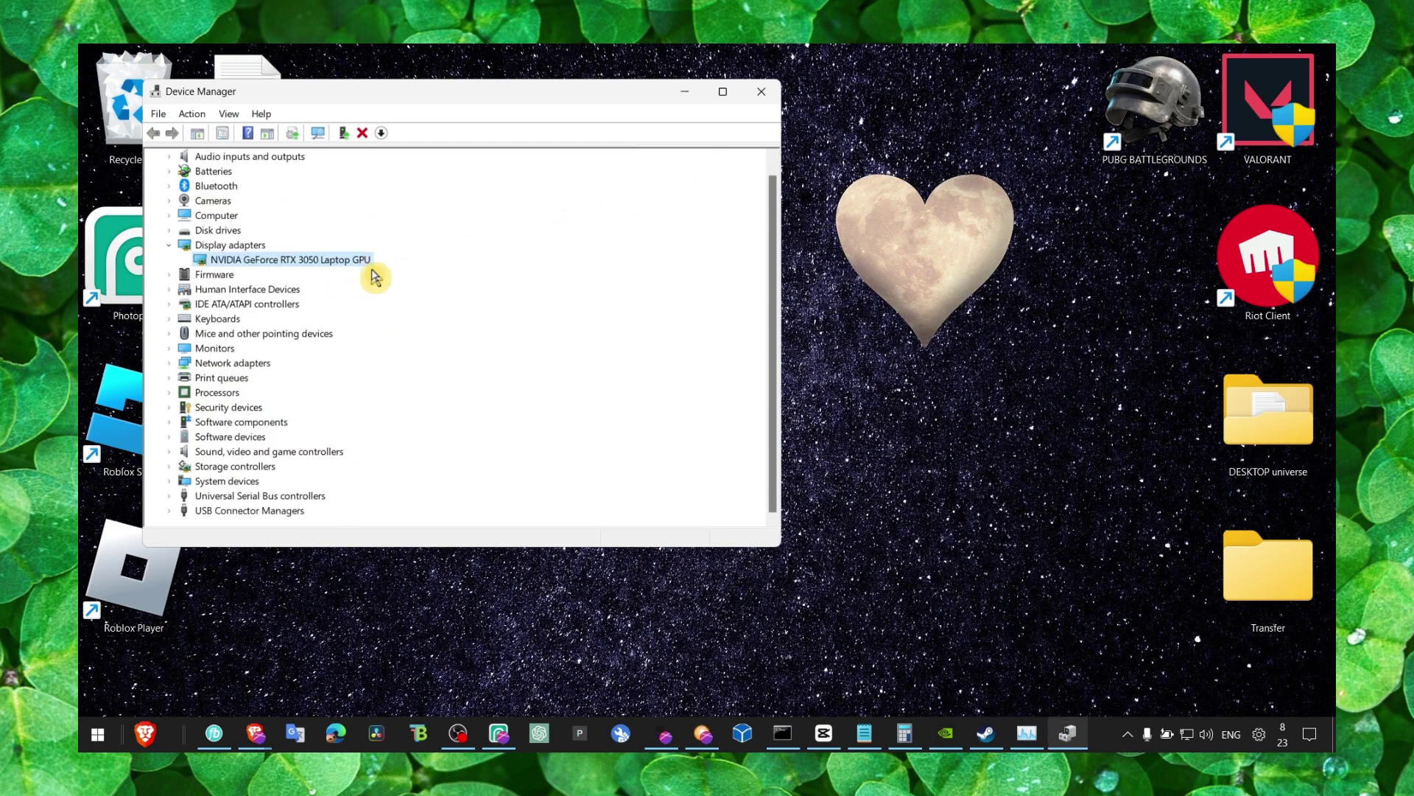
click(756, 96)
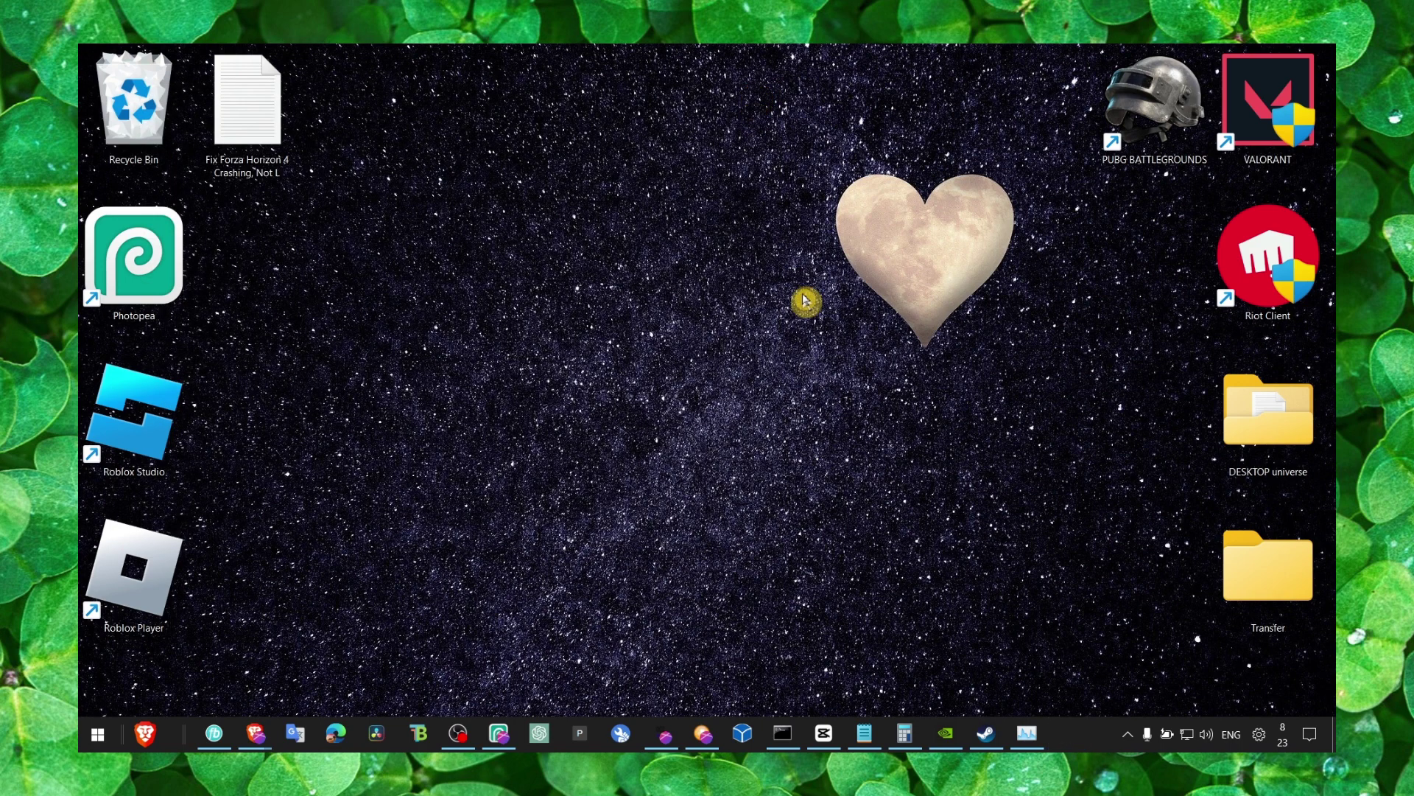
Set msconfig's advanced boot options to 12 processors and answer the restart prompt.
key(super+s)
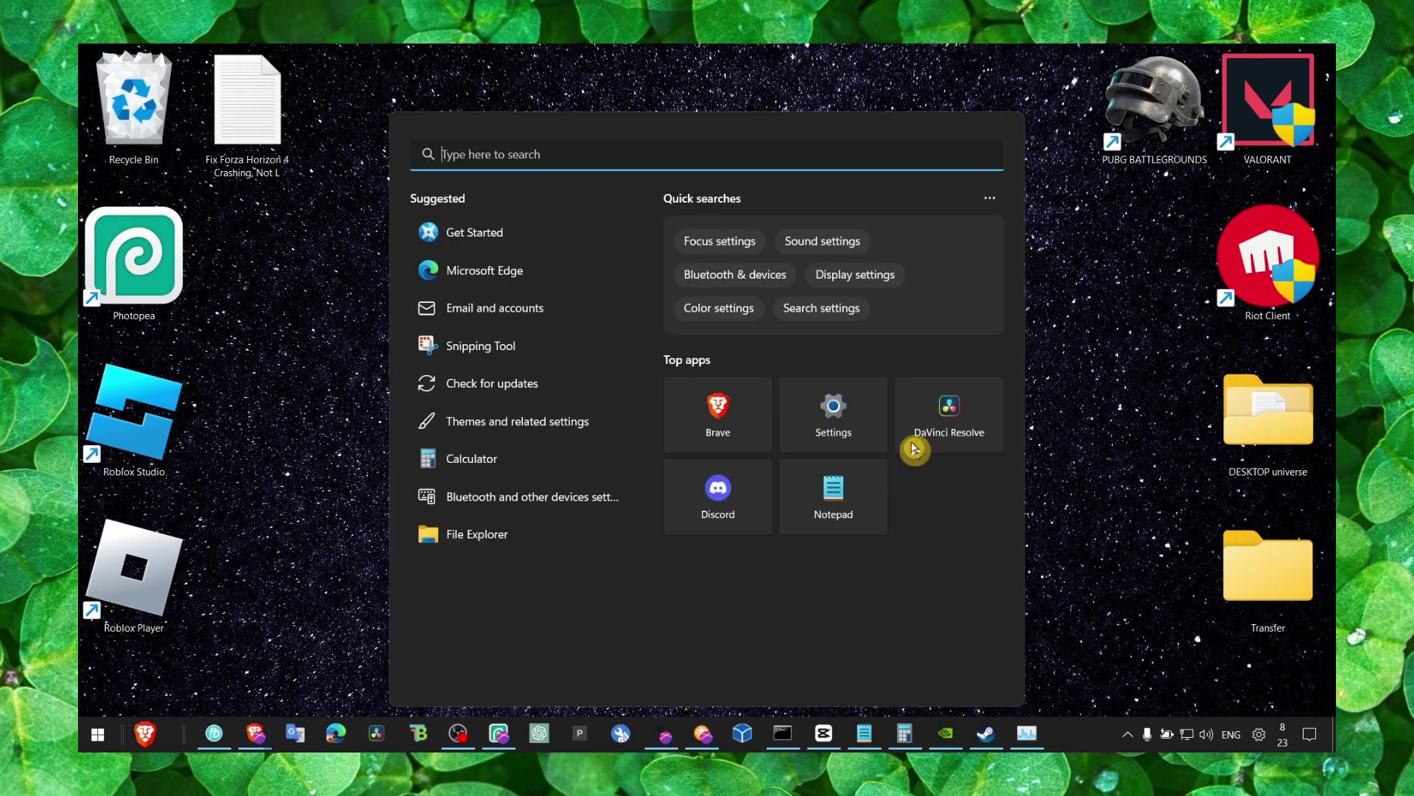
text(mscon)
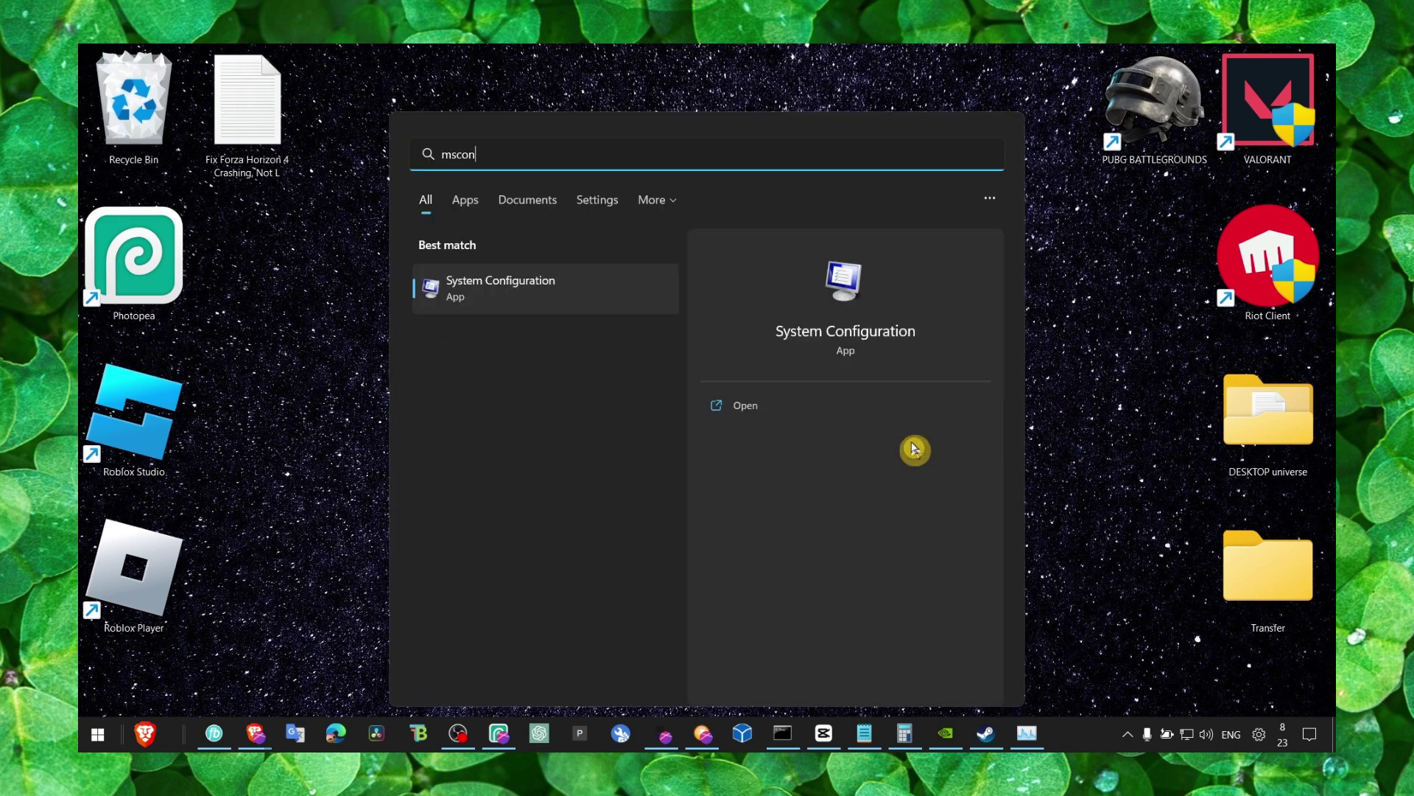
text(fig)
key(Return)
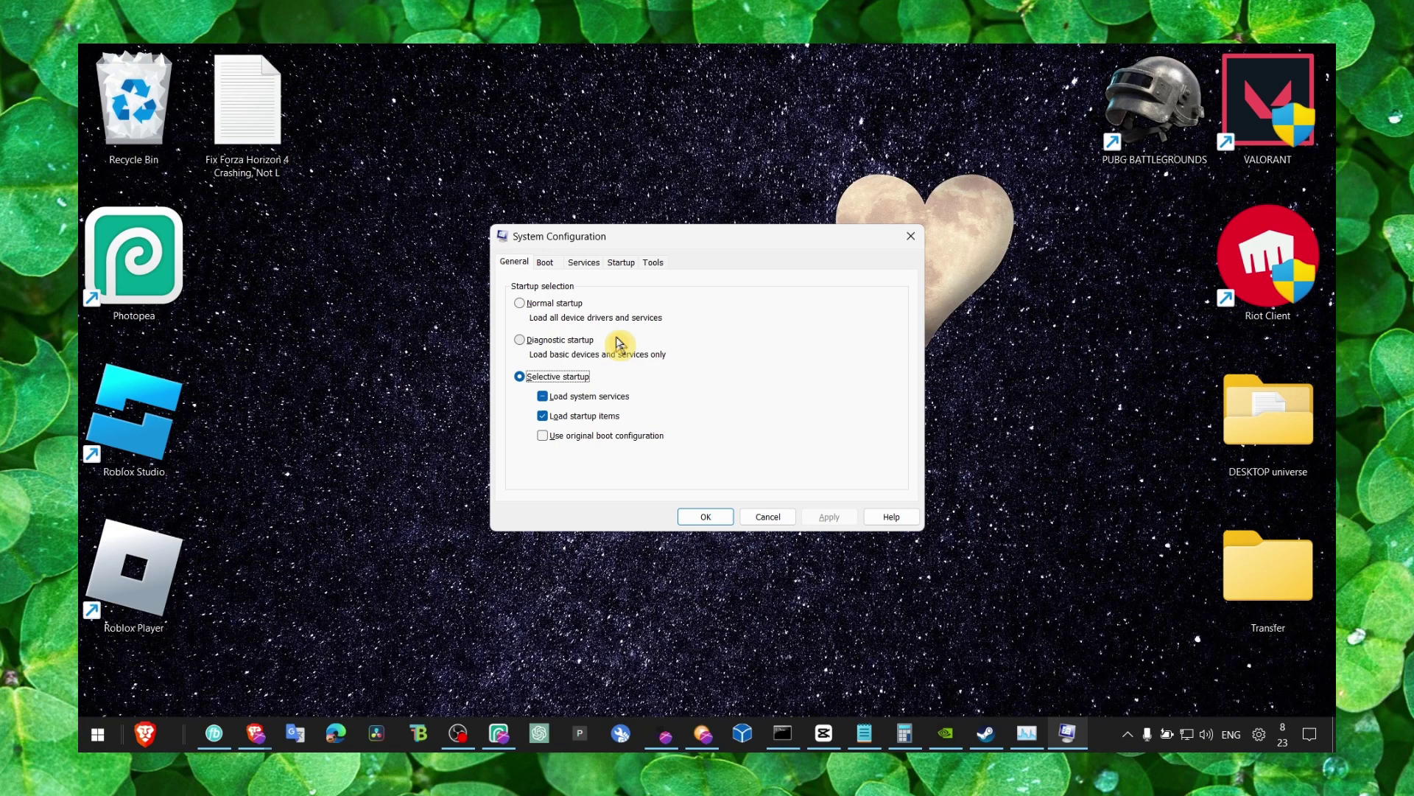
click(545, 263)
click(554, 377)
click(587, 283)
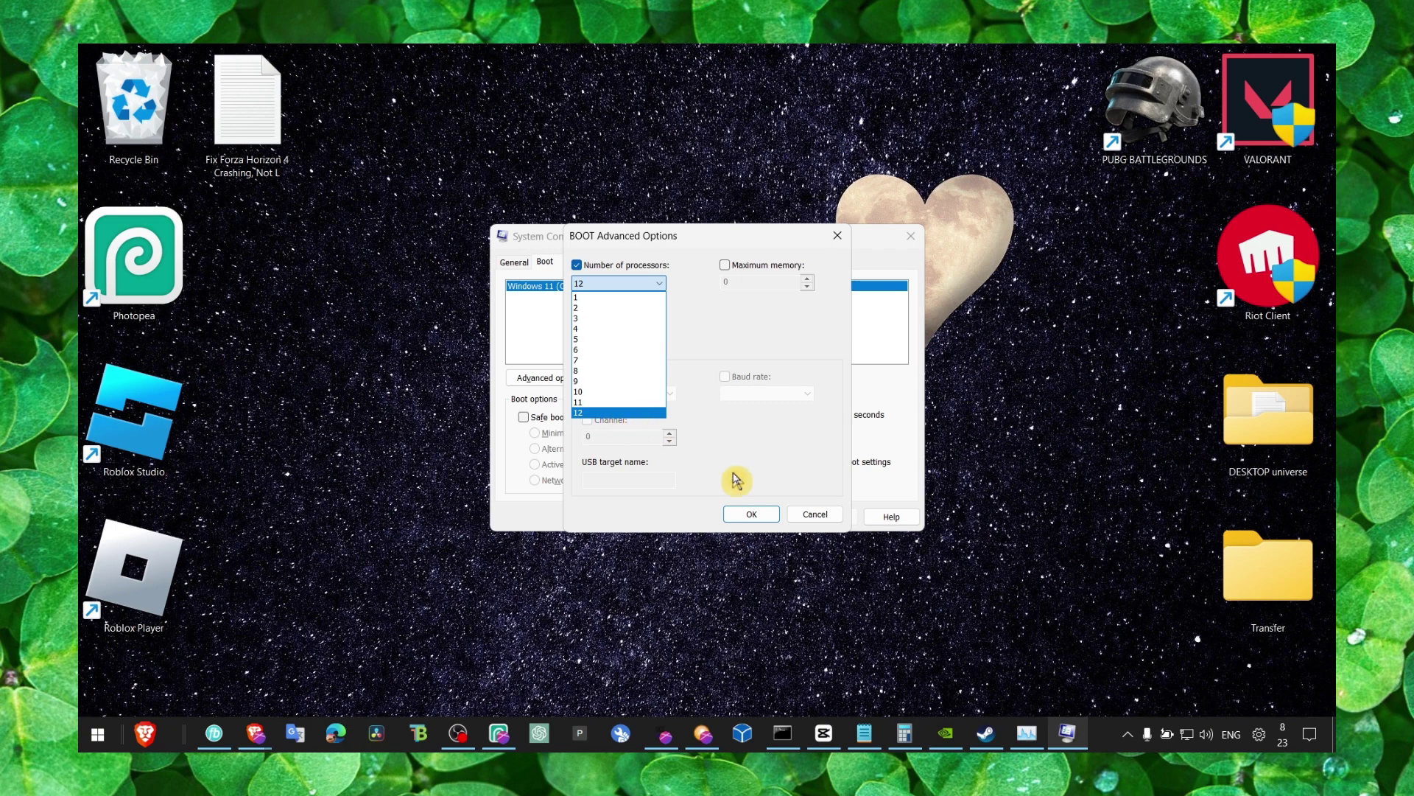
click(768, 513)
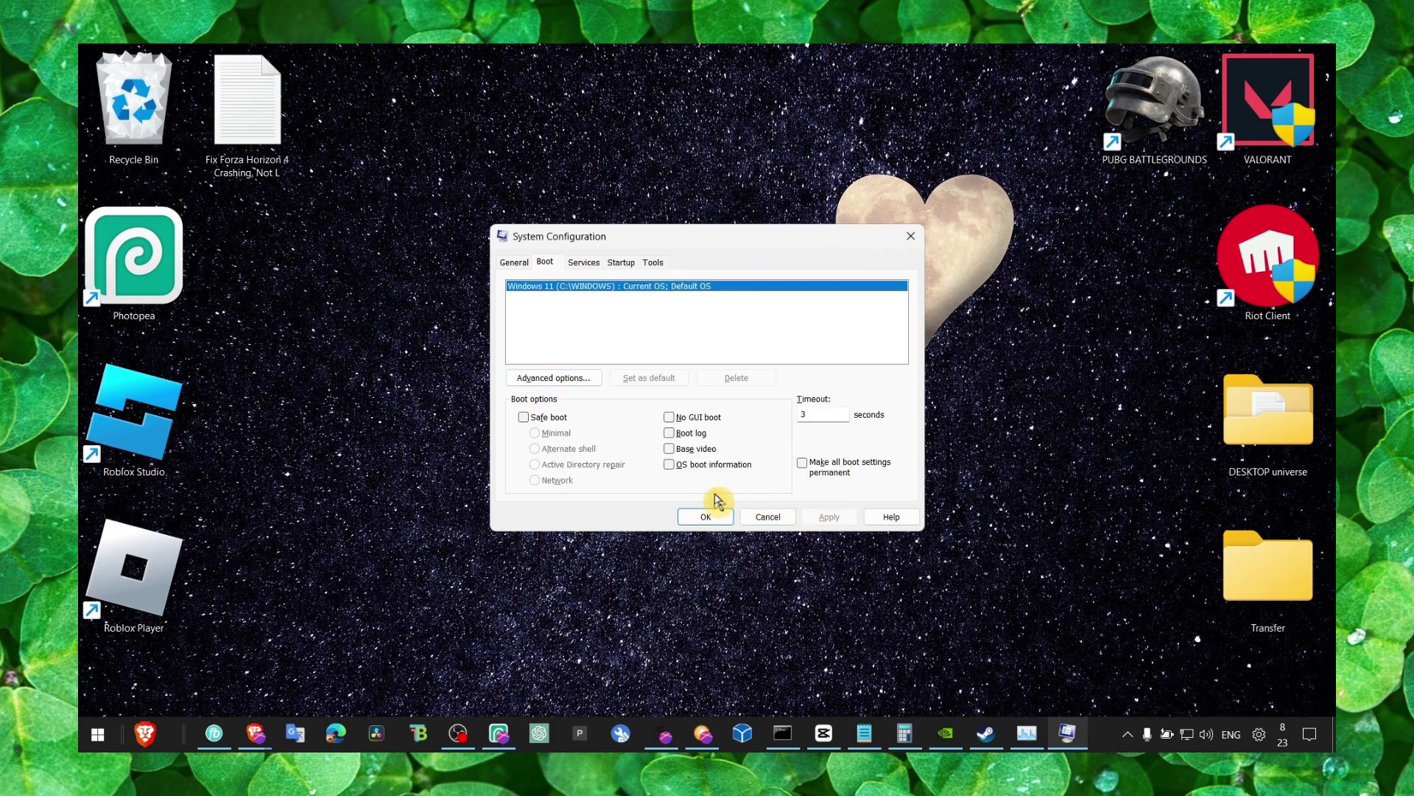
click(706, 517)
click(774, 418)
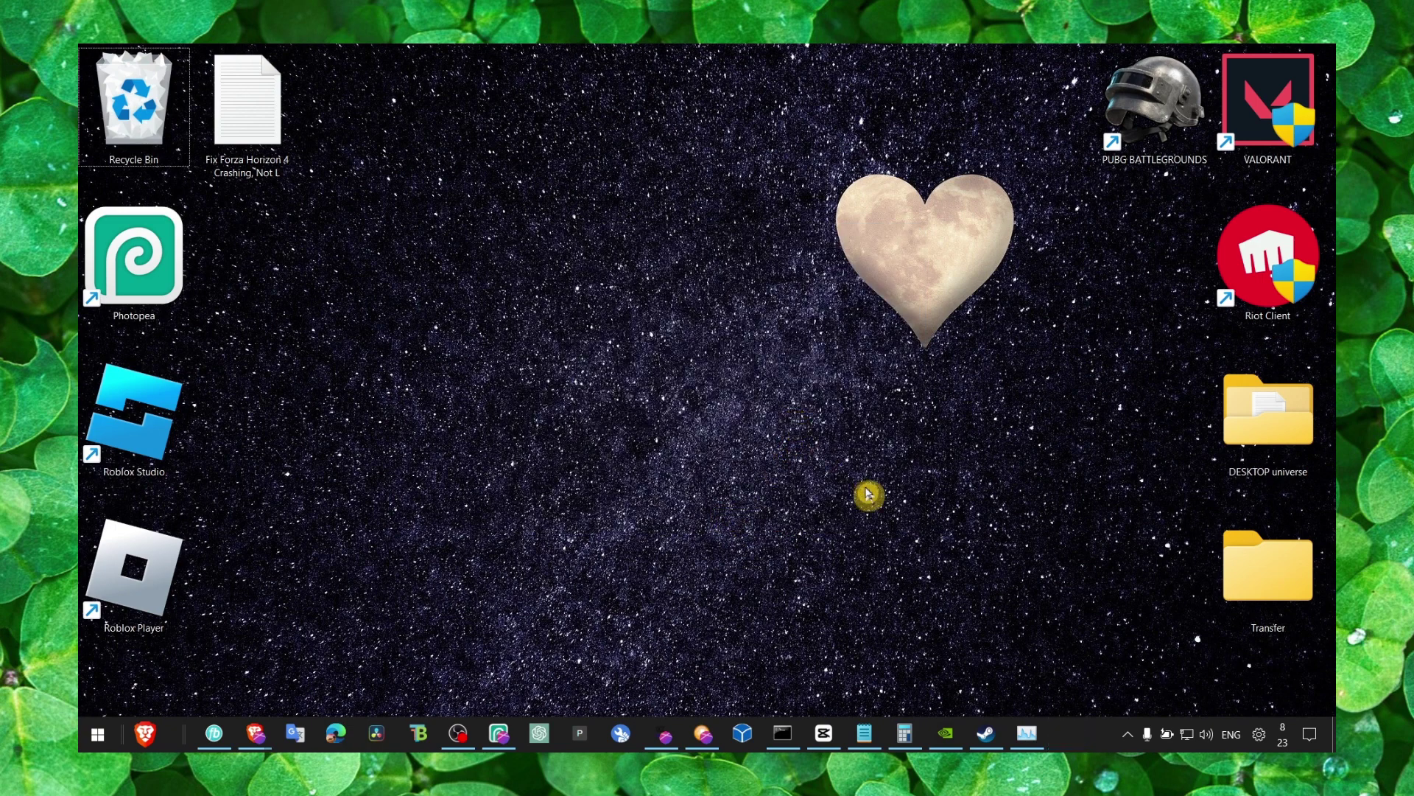
key(super+s)
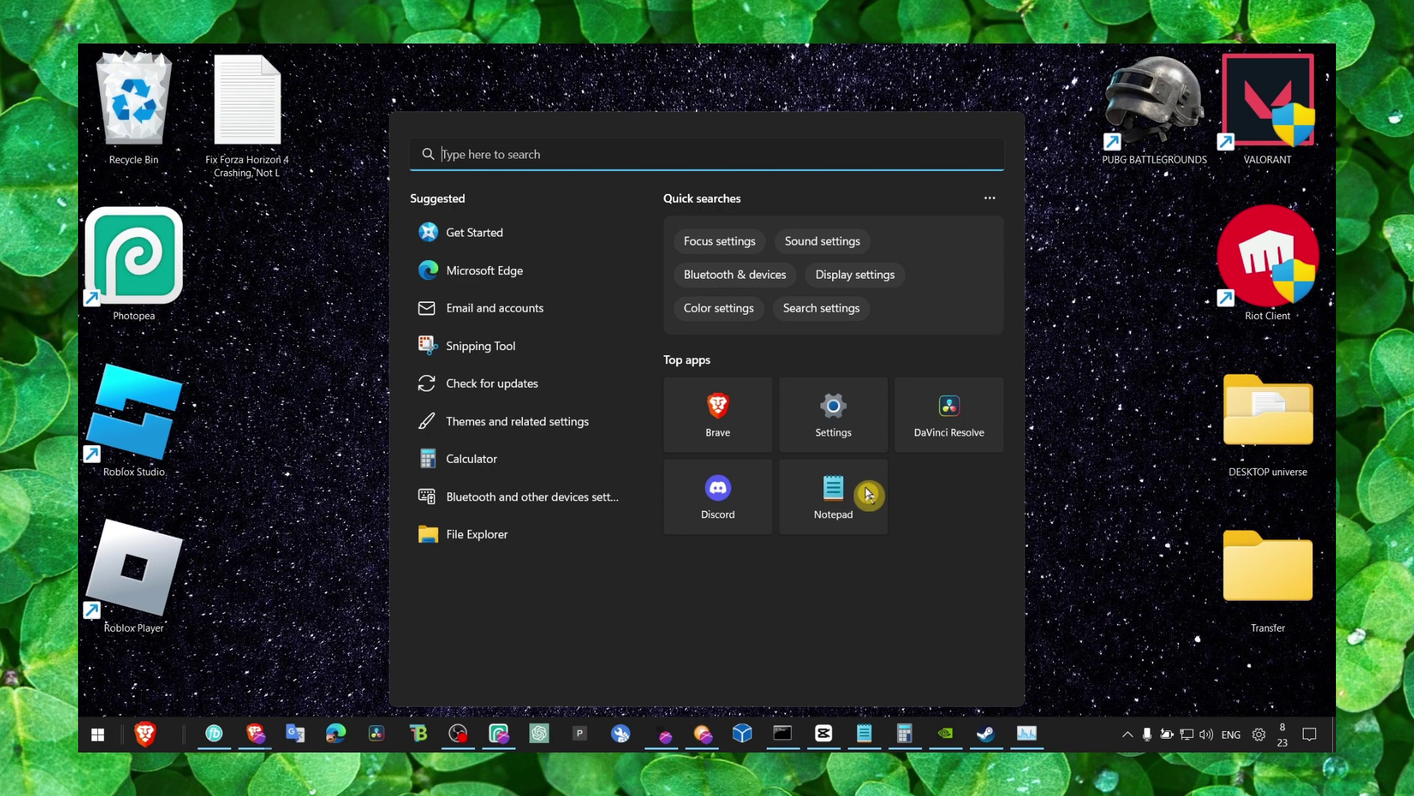
Browse PUBG: BATTLEGROUNDS' local files and look inside its TslGame install folder.
click(985, 733)
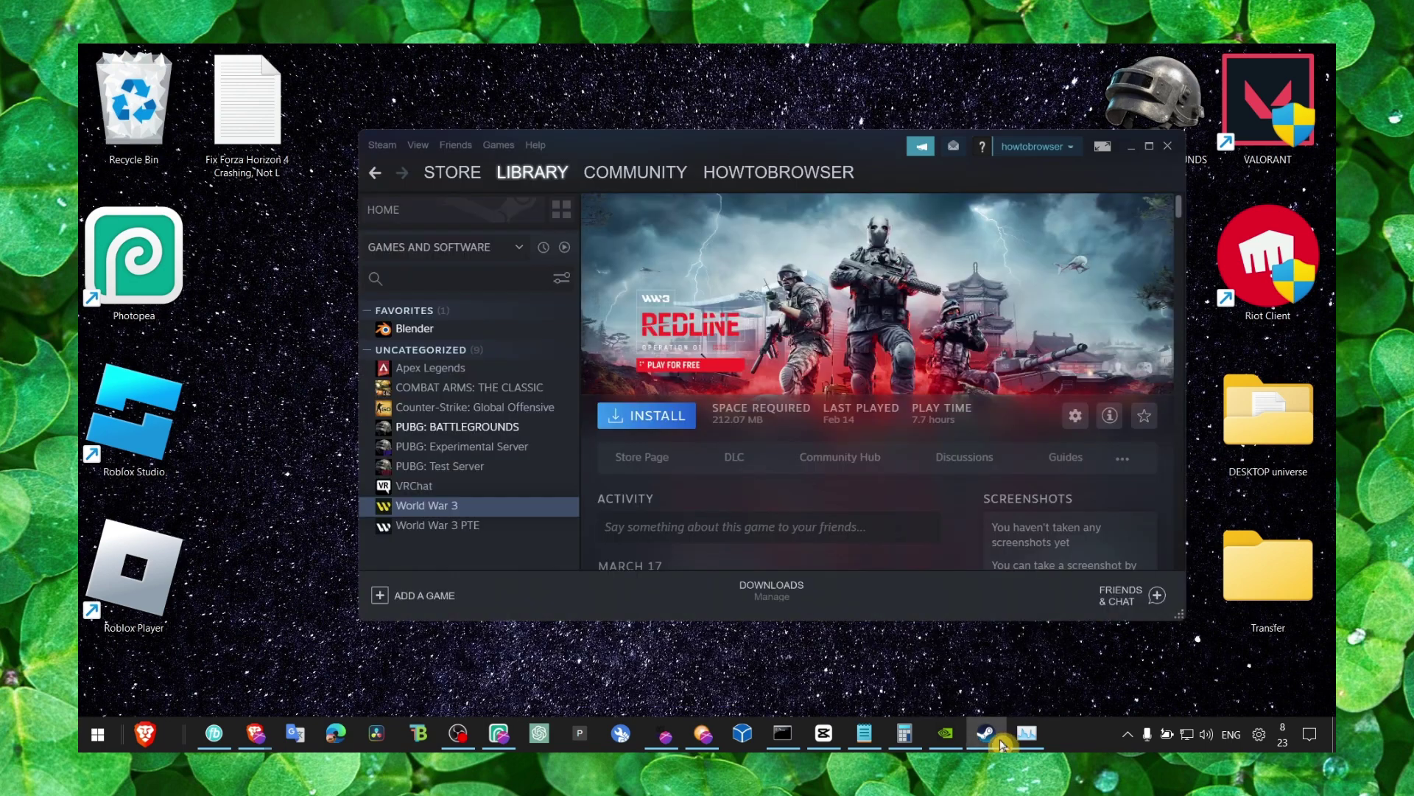
click(474, 408)
click(476, 427)
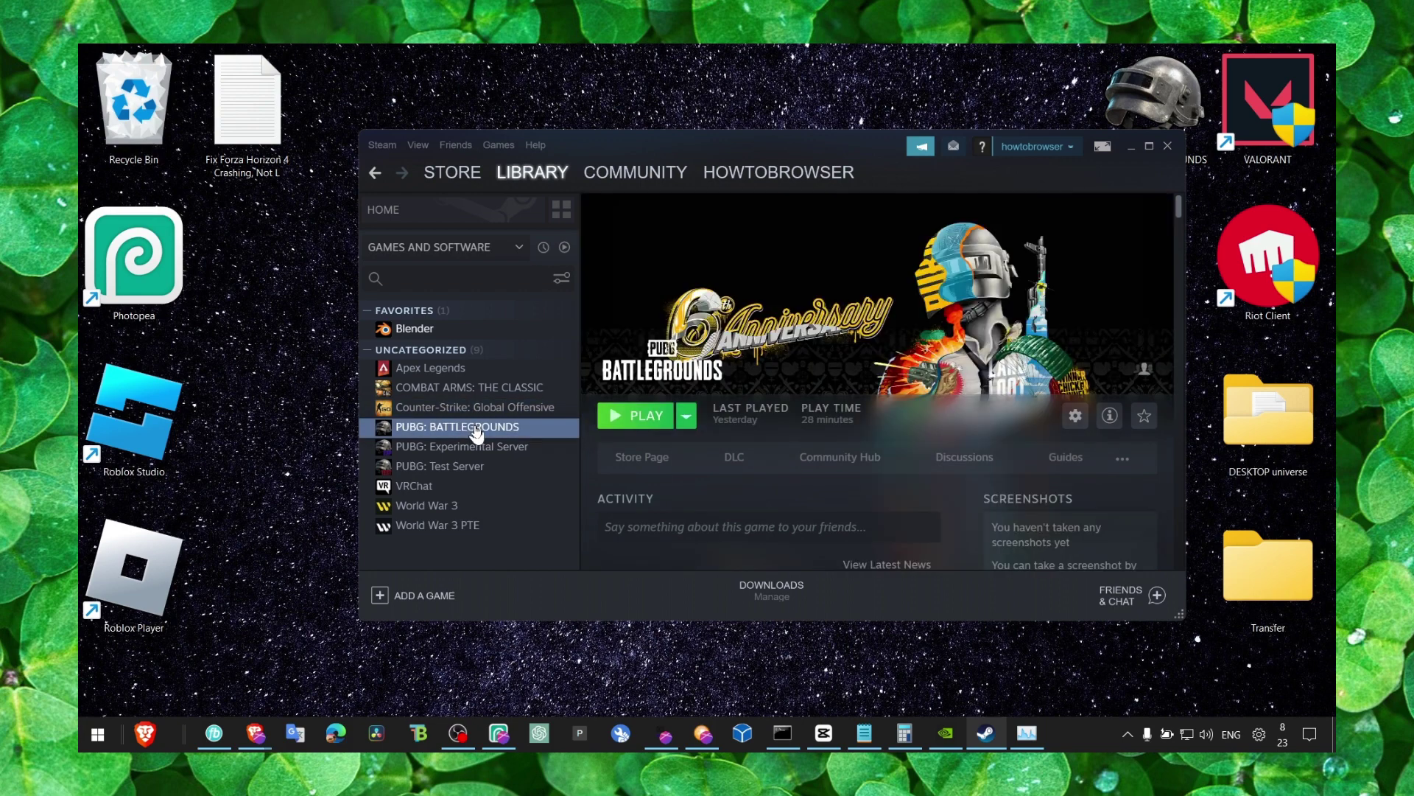
right_click(562, 436)
click(524, 529)
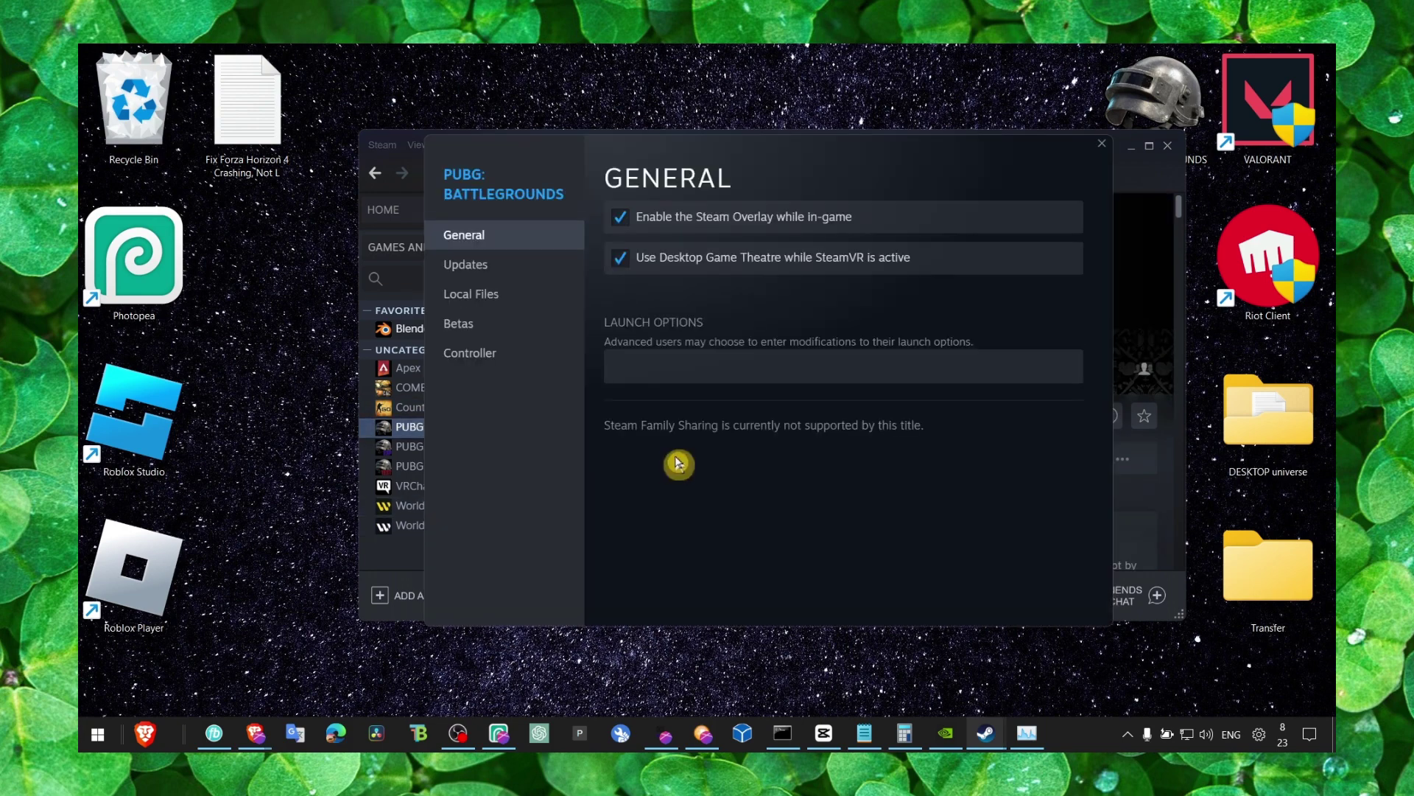
click(519, 309)
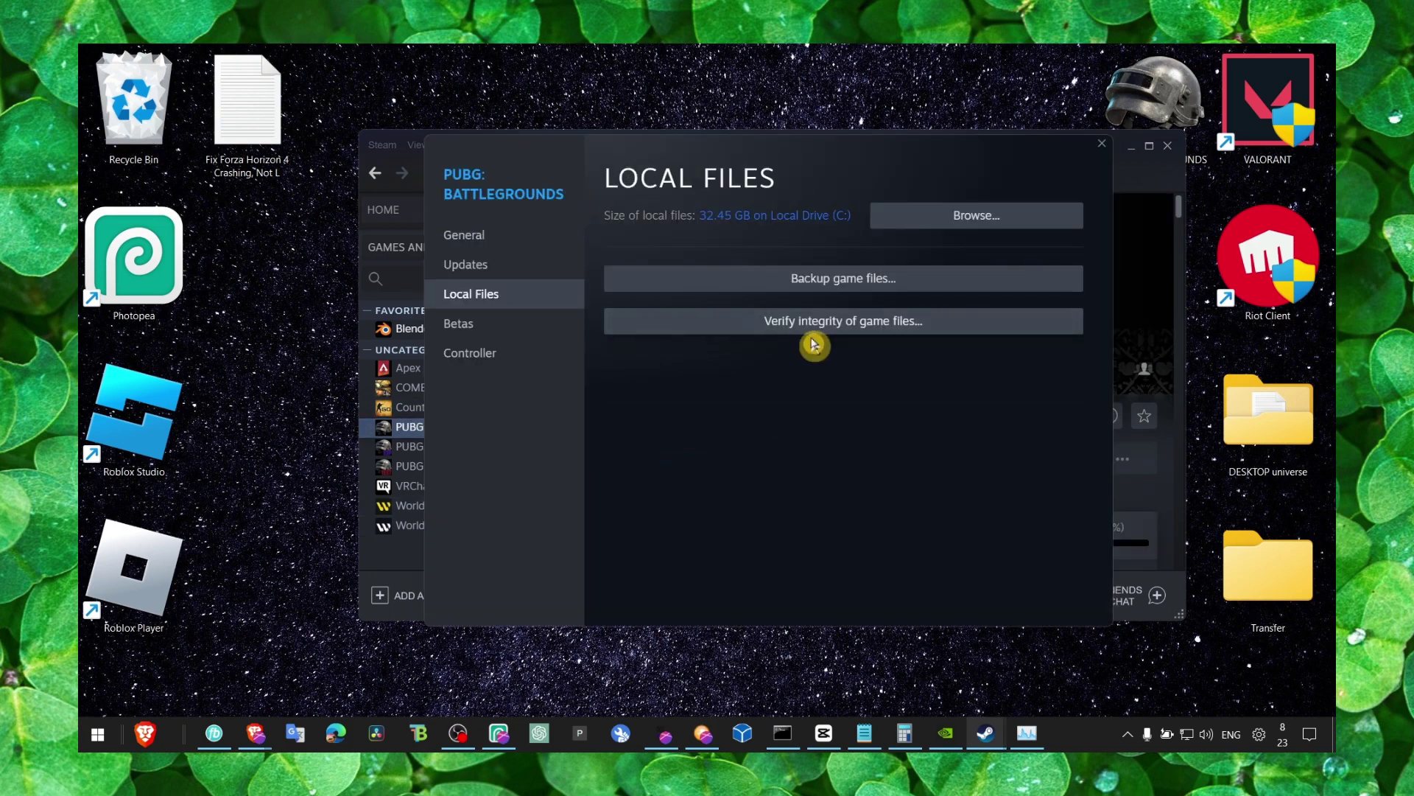
click(942, 231)
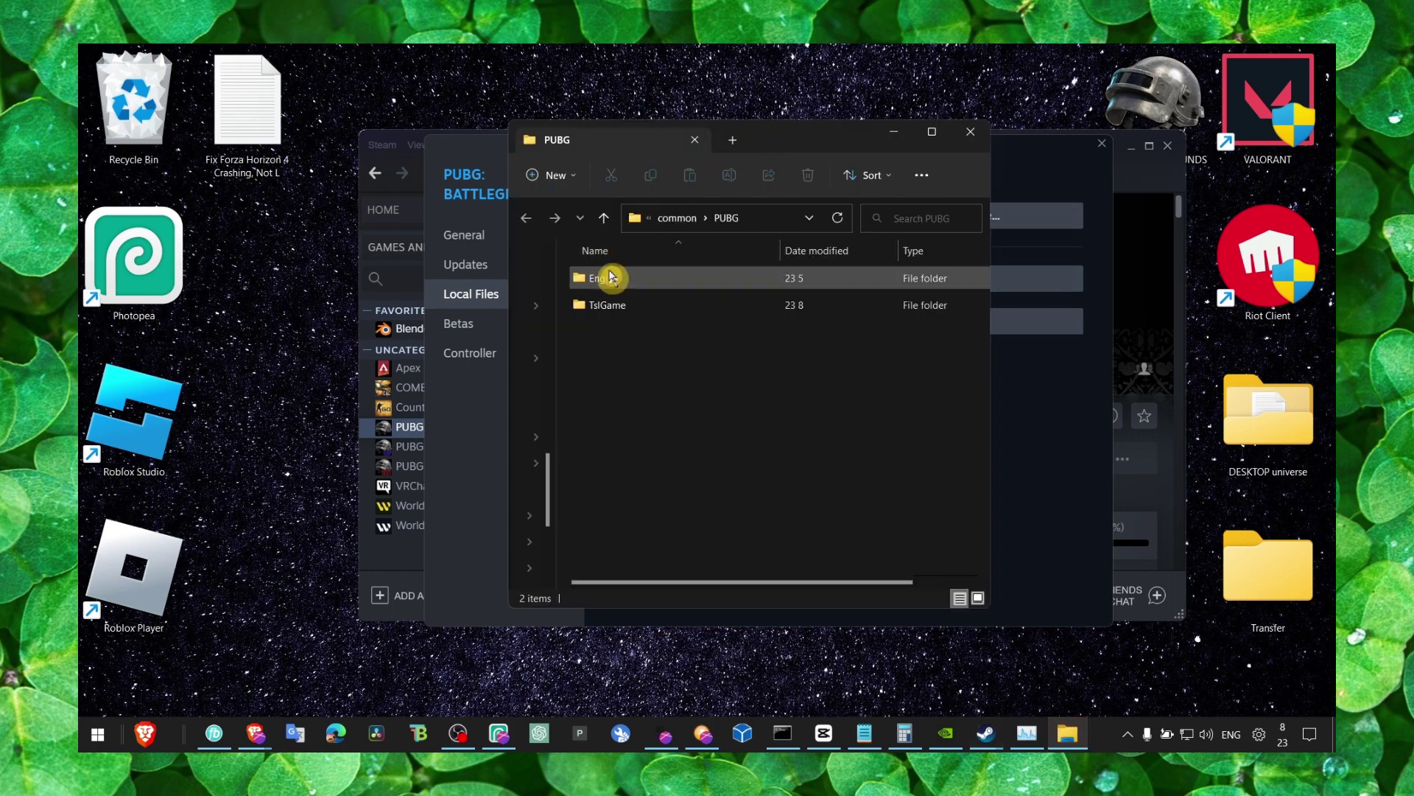
double_click(616, 307)
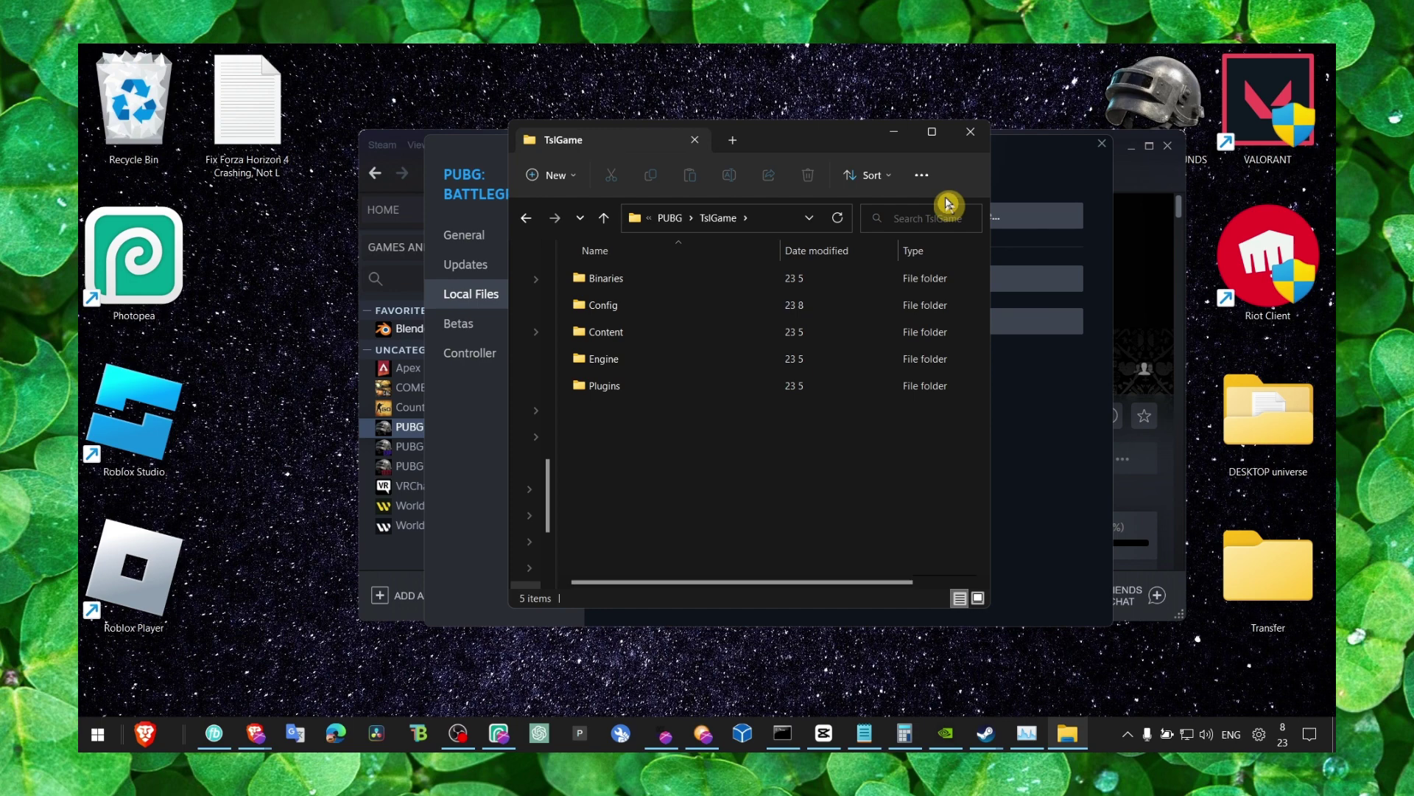
click(970, 131)
Show Blender's Local Files properties page in the Steam library.
right_click(413, 329)
click(475, 434)
click(563, 274)
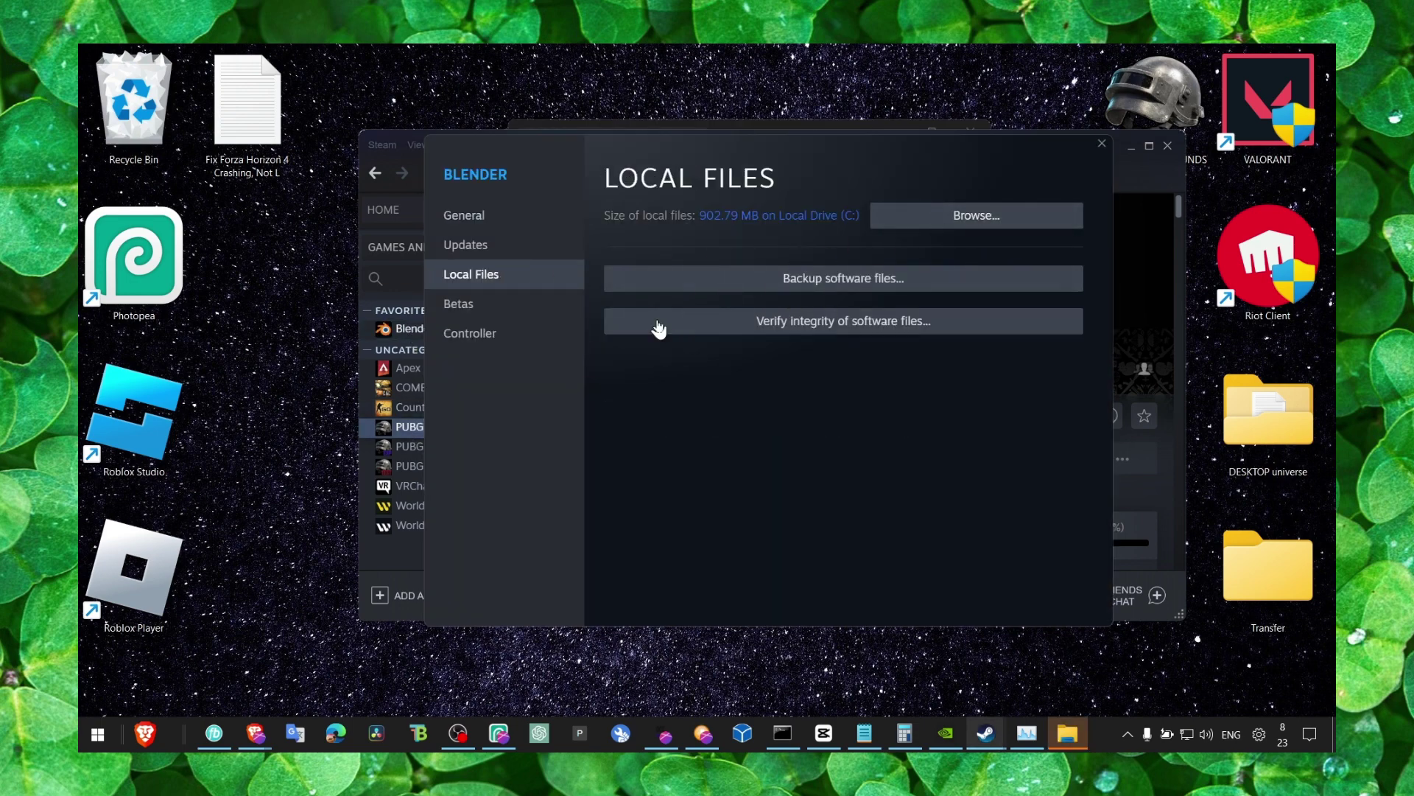
Set blender.exe's compatibility mode to Windows 8 in its Properties.
click(687, 129)
right_click(669, 538)
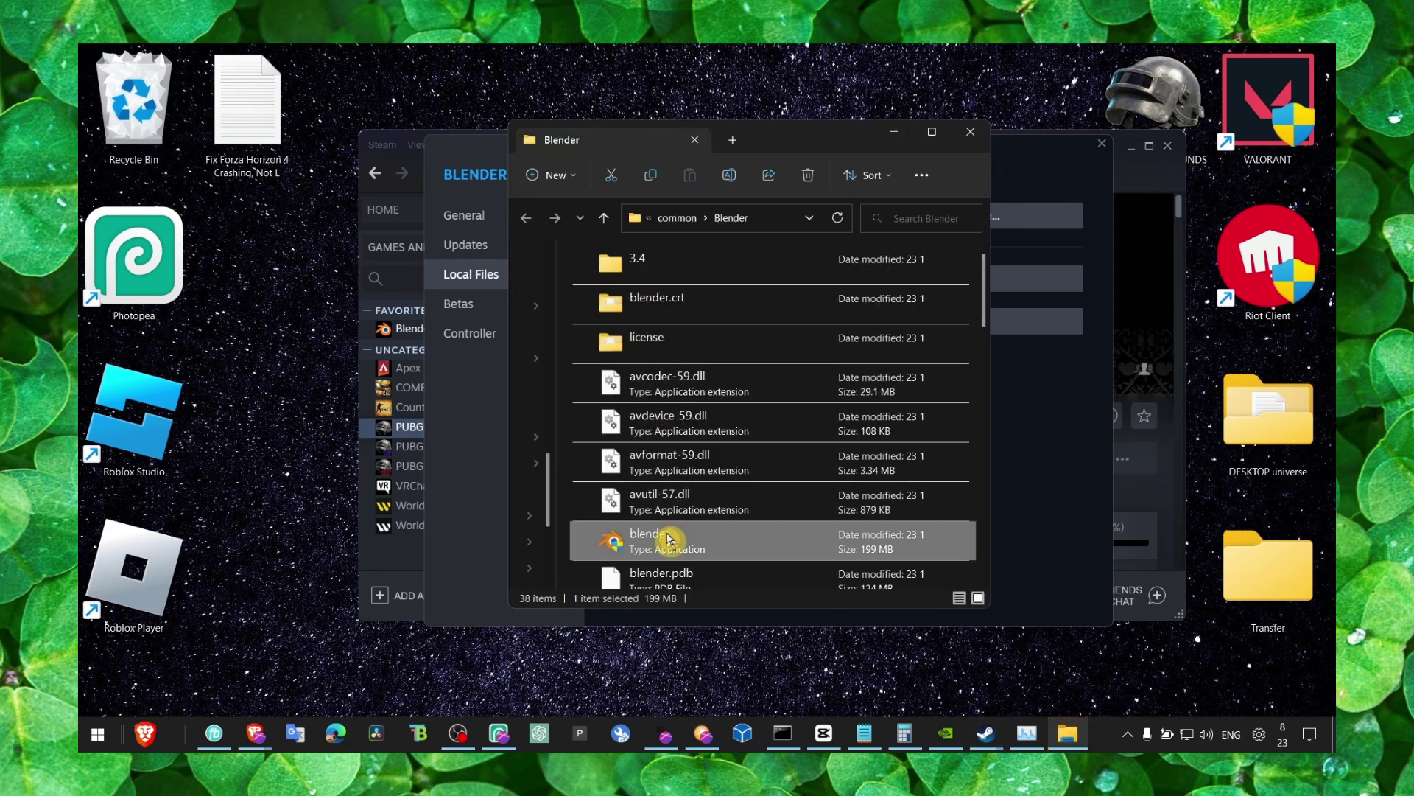
click(718, 520)
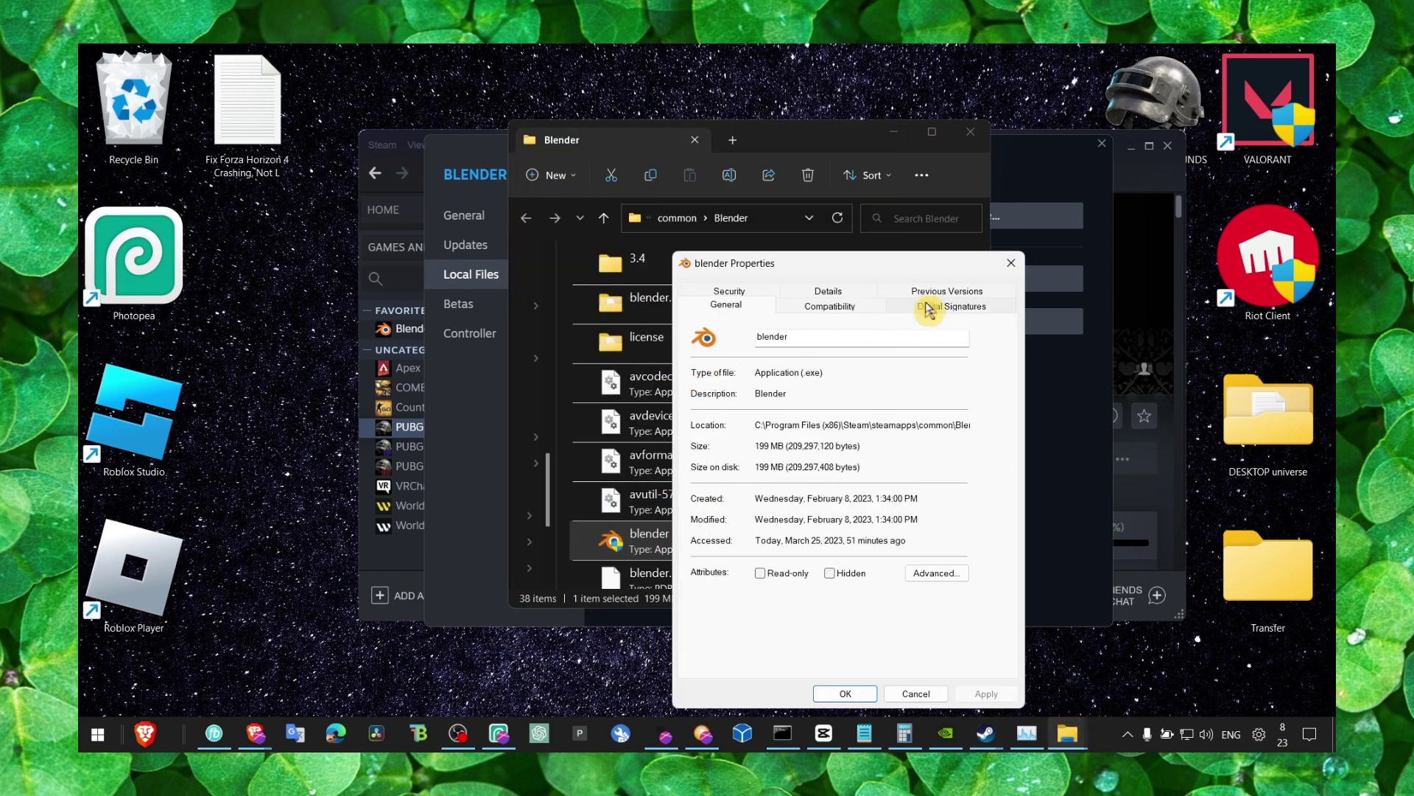
click(855, 309)
click(704, 415)
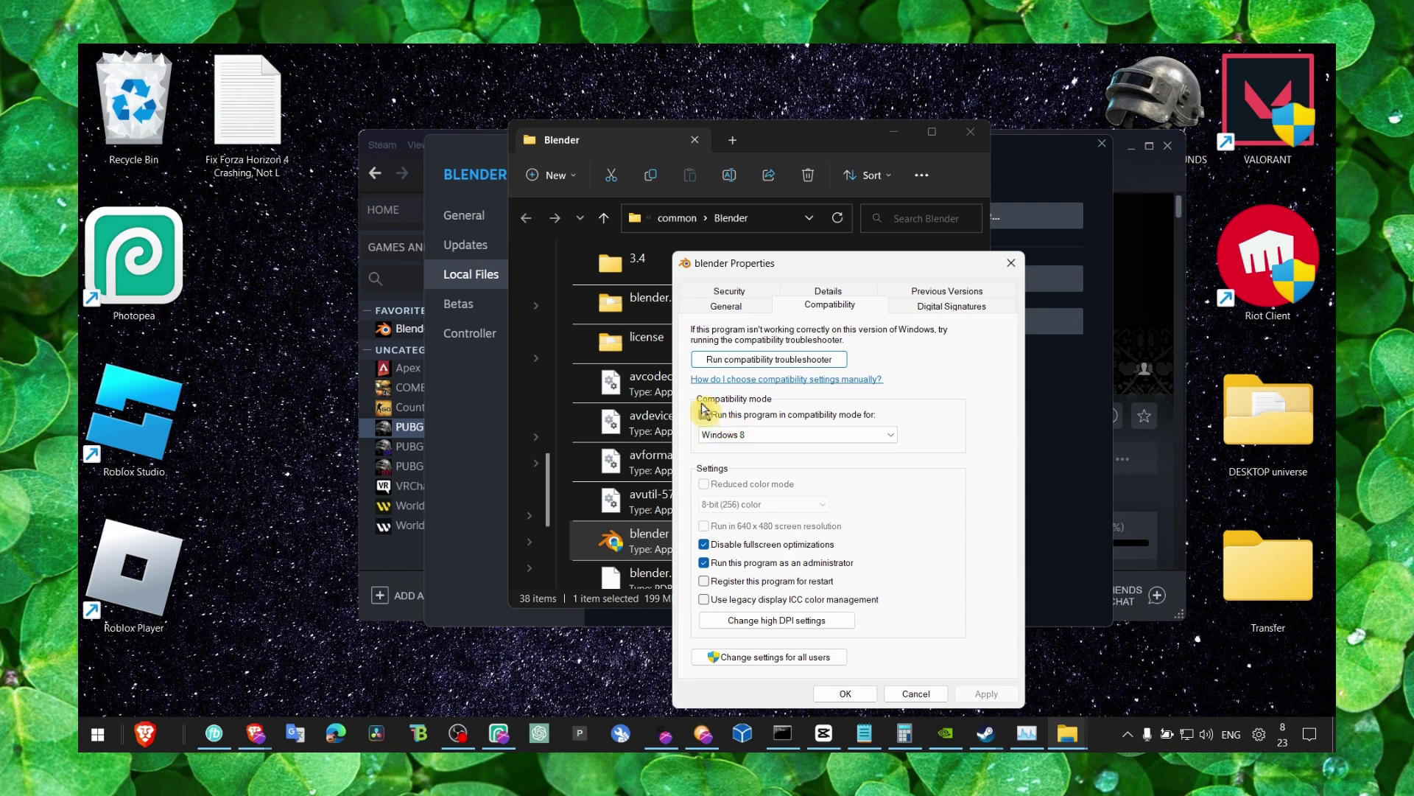
click(864, 733)
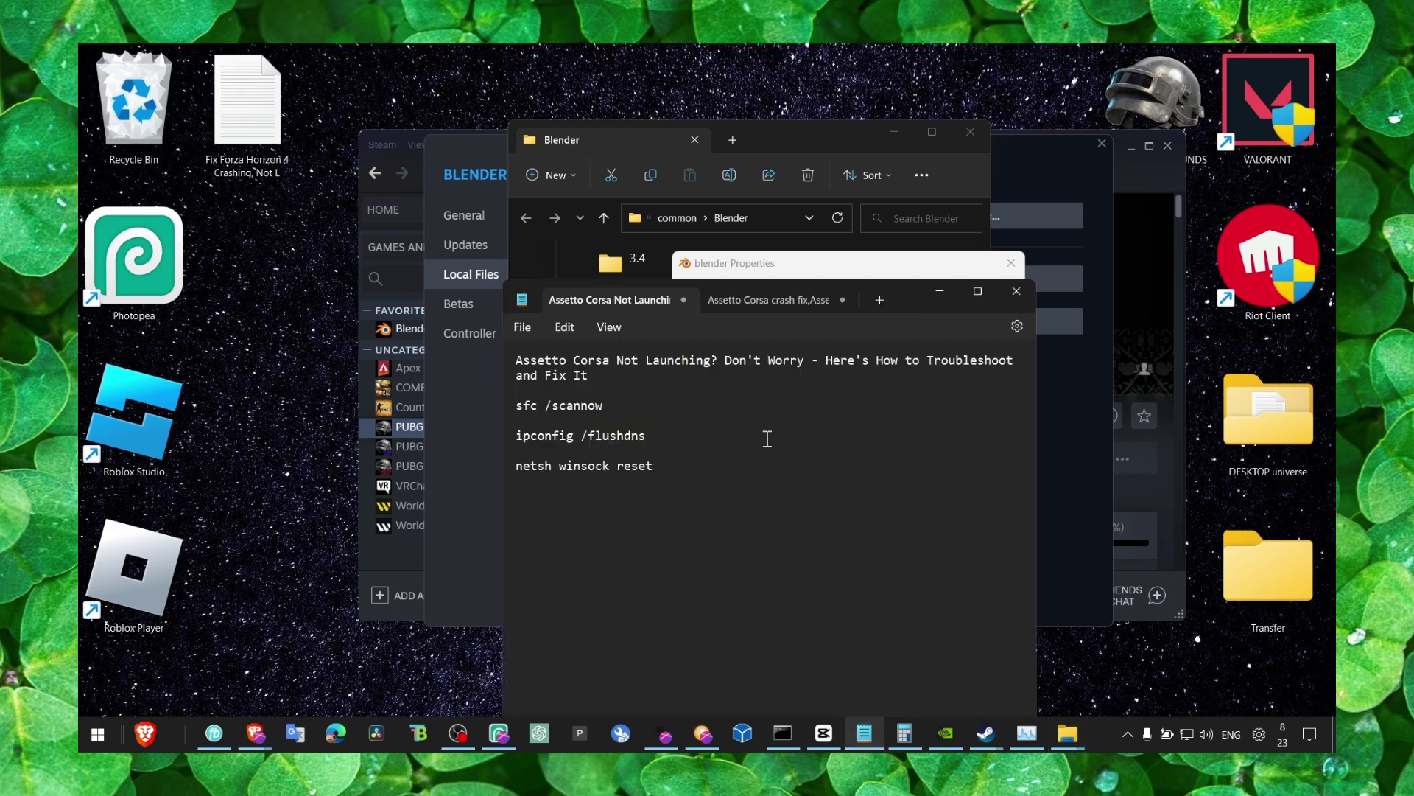
click(689, 266)
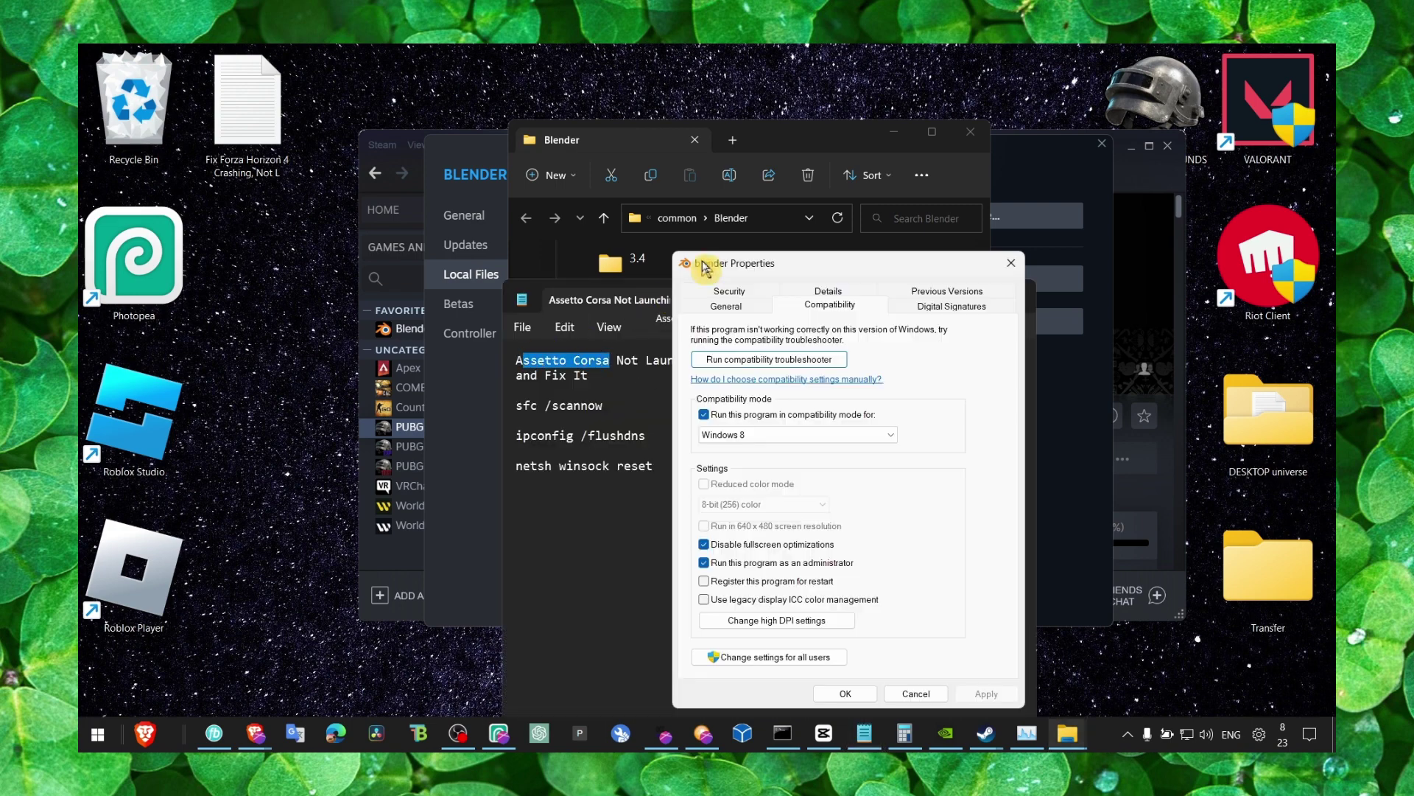
click(802, 435)
click(716, 433)
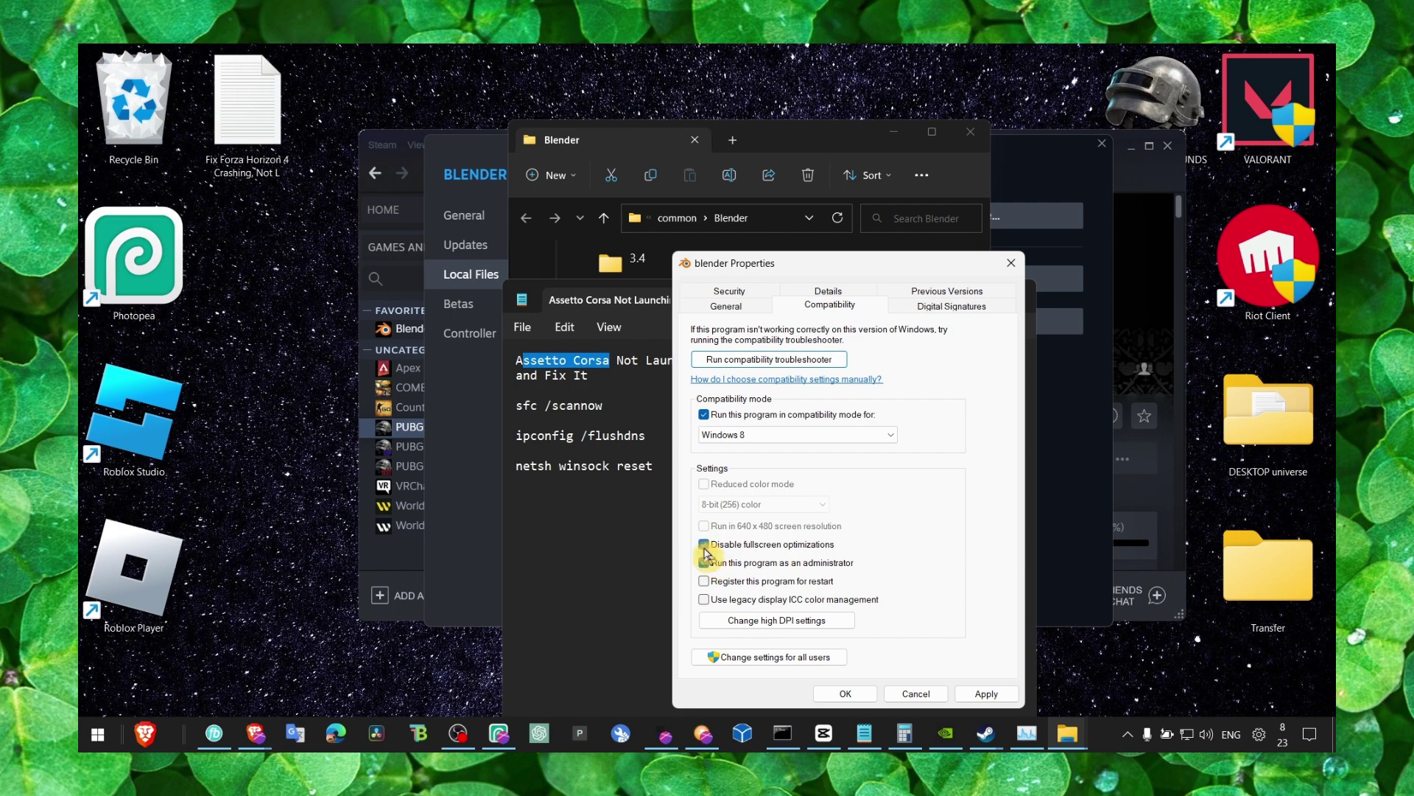
Enable run as administrator, high-DPI override and disabled fullscreen optimizations, then apply.
click(704, 563)
click(726, 624)
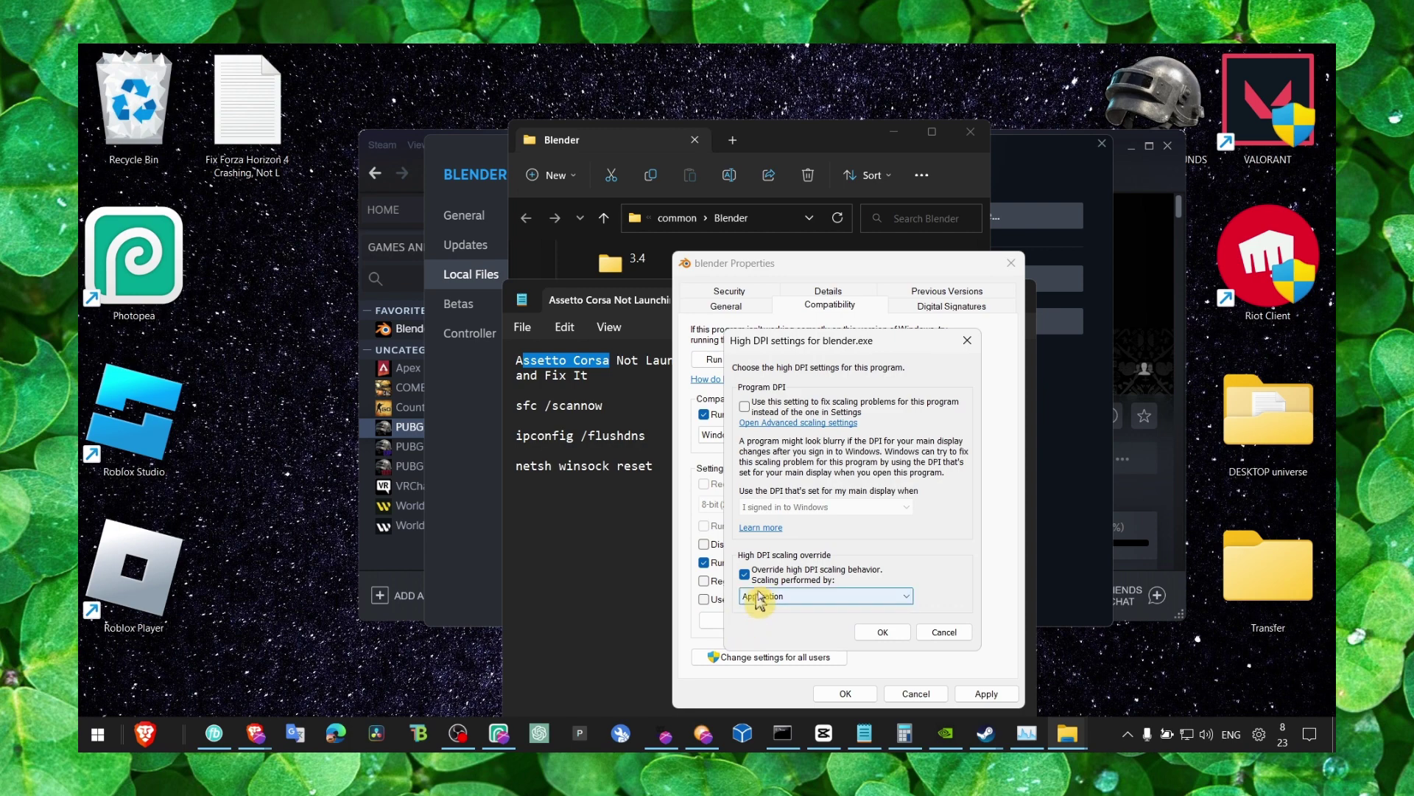
click(744, 574)
click(882, 632)
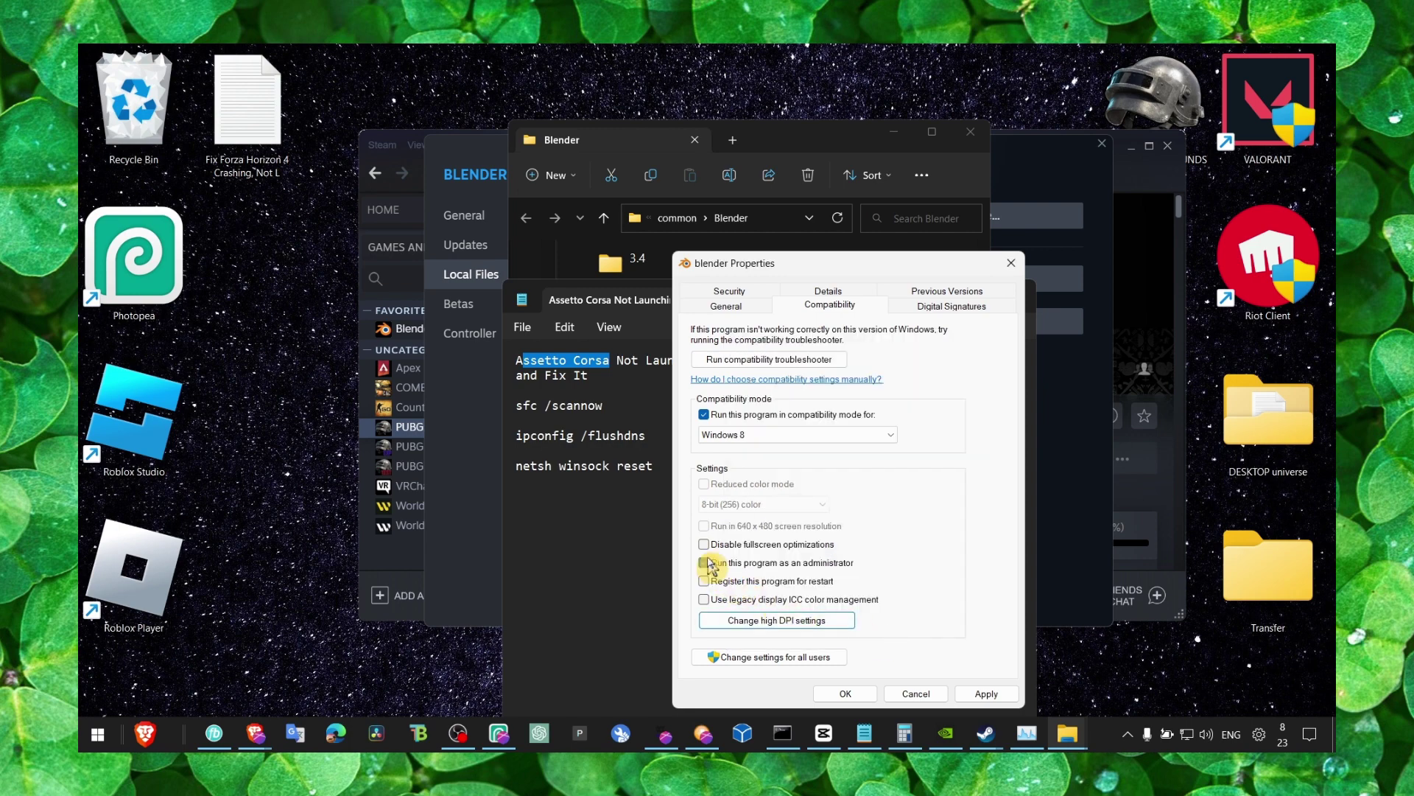
click(704, 544)
click(987, 693)
click(846, 693)
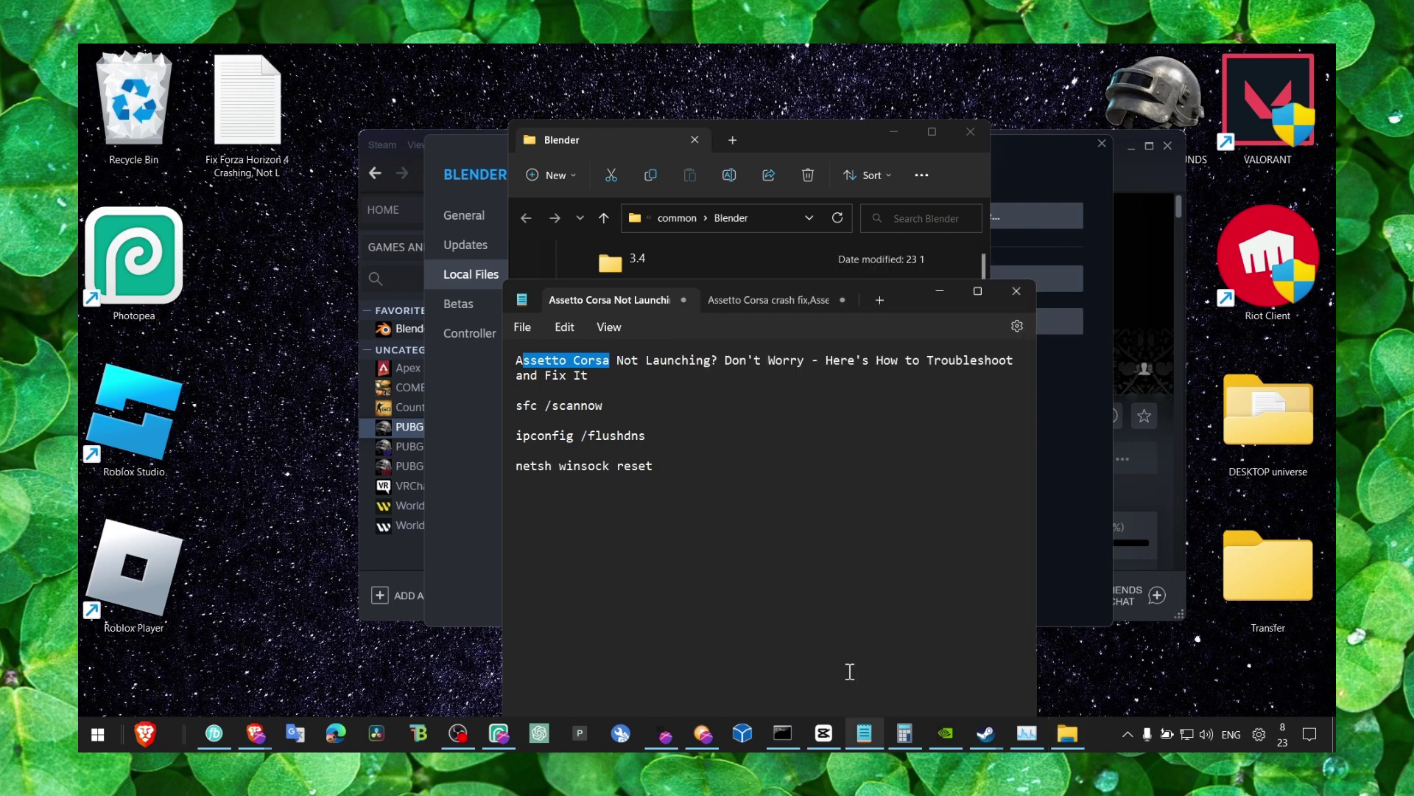
Keep the troubleshooting notes unsaved and minimized, and close the Blender folder.
click(1017, 291)
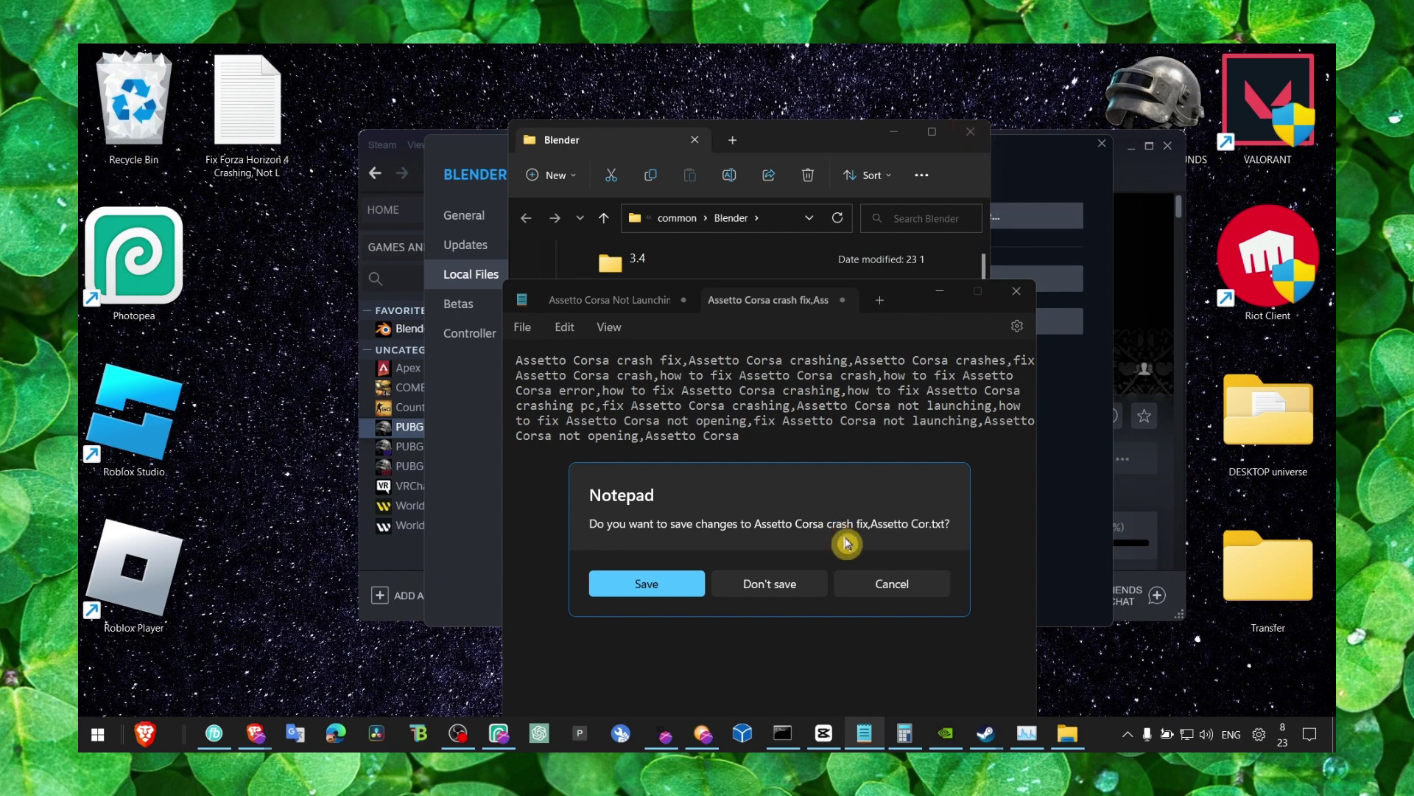
click(910, 586)
click(619, 299)
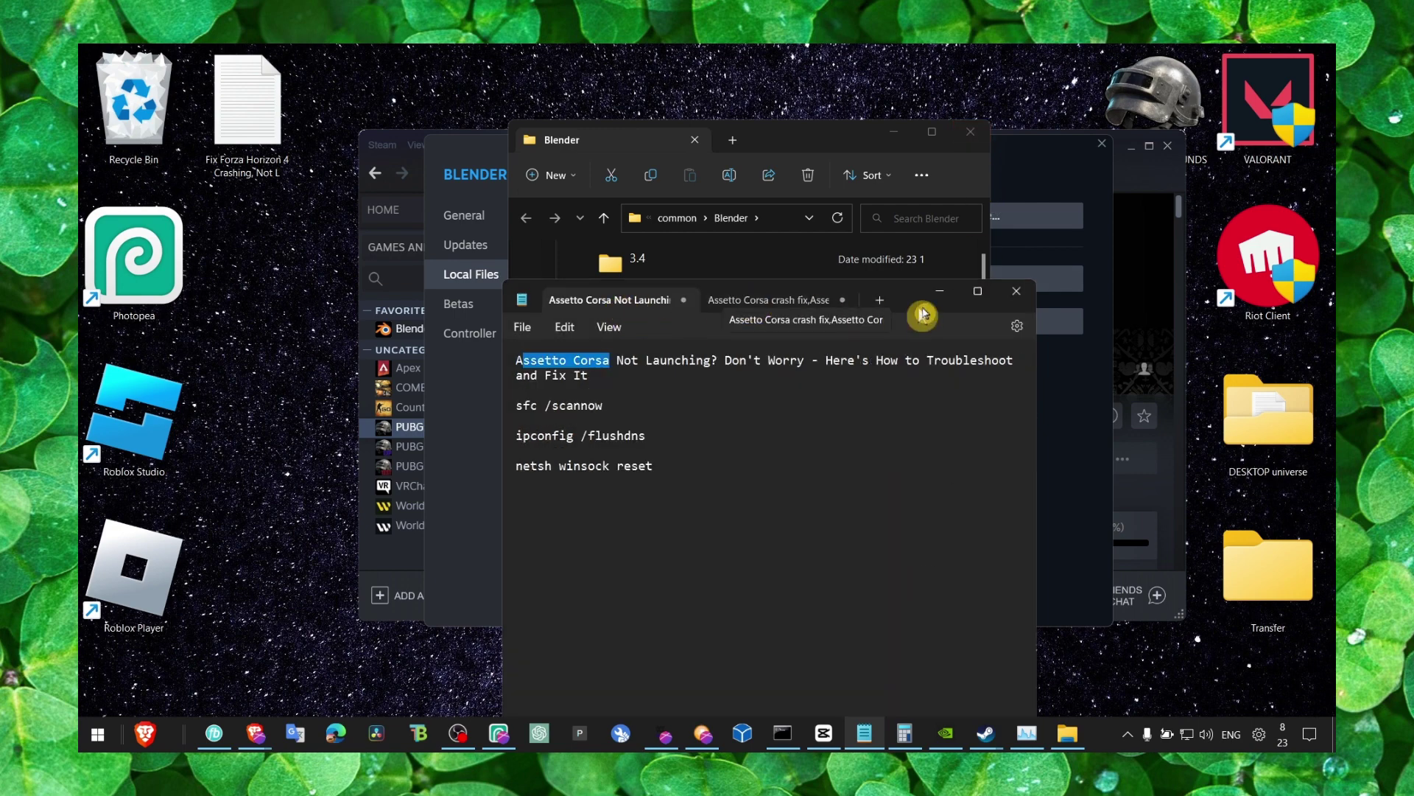
click(939, 291)
click(971, 132)
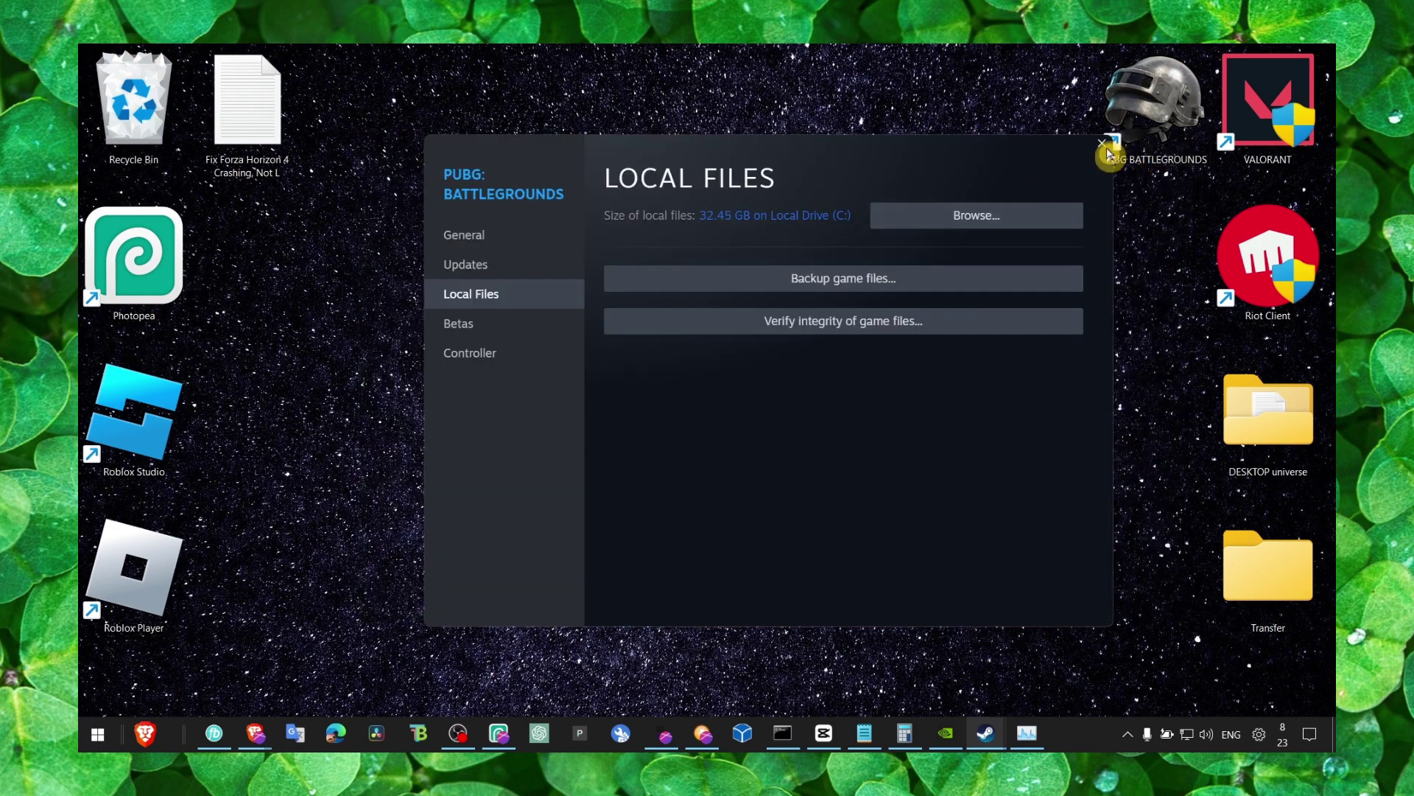
Close PUBG's local files page and search Start for Command Prompt.
click(1103, 143)
key(super)
text(com)
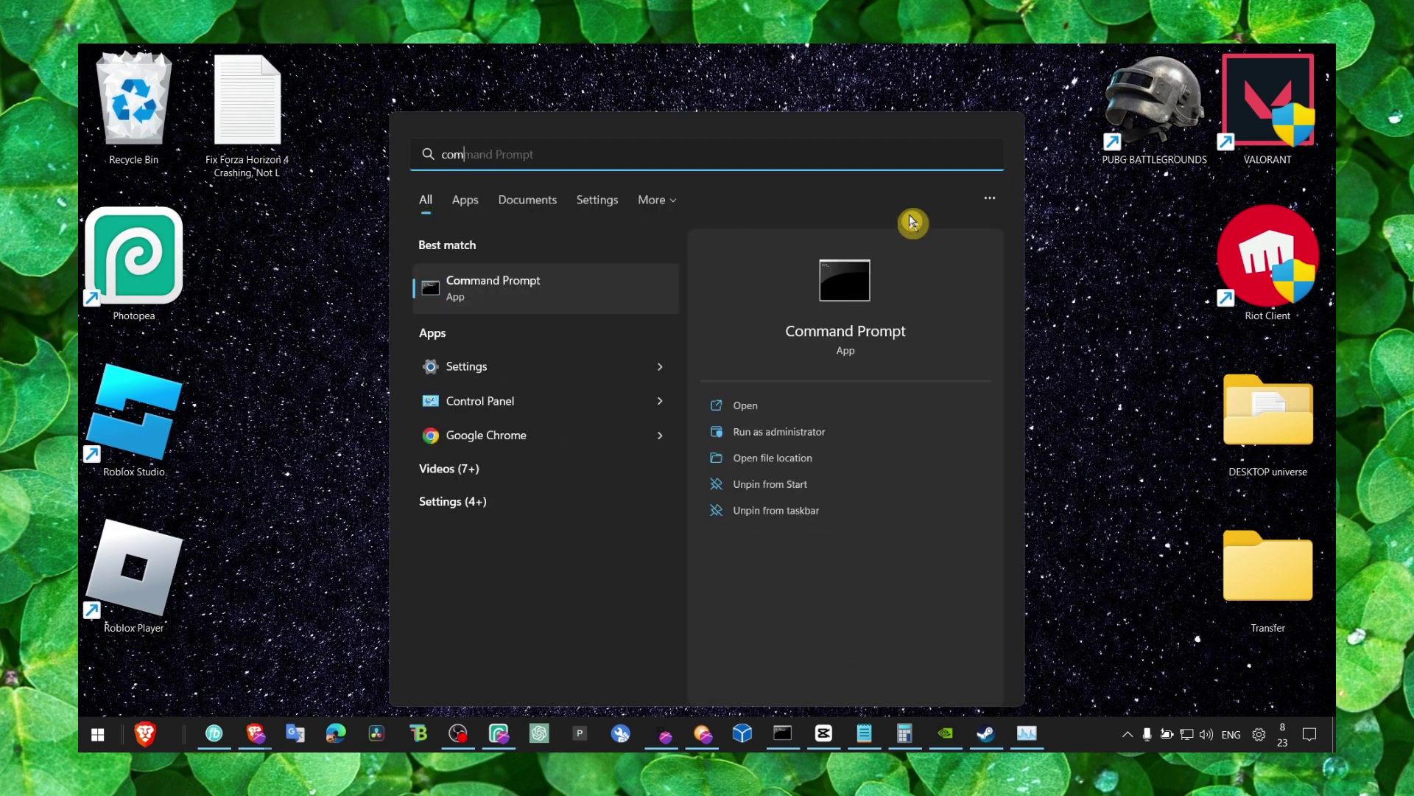
text(mma)
key(BackSpace)
key(BackSpace)
text(and )
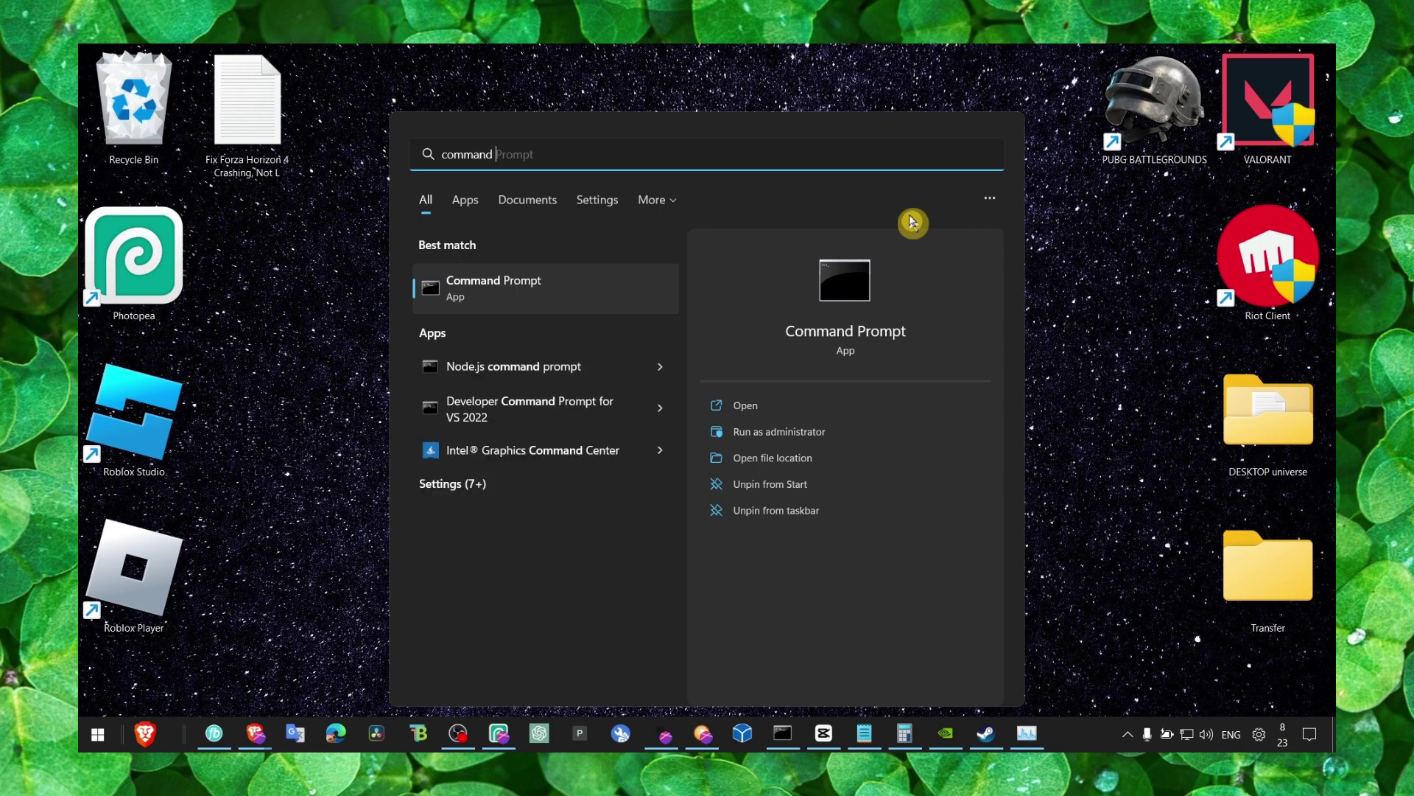
text(prompt)
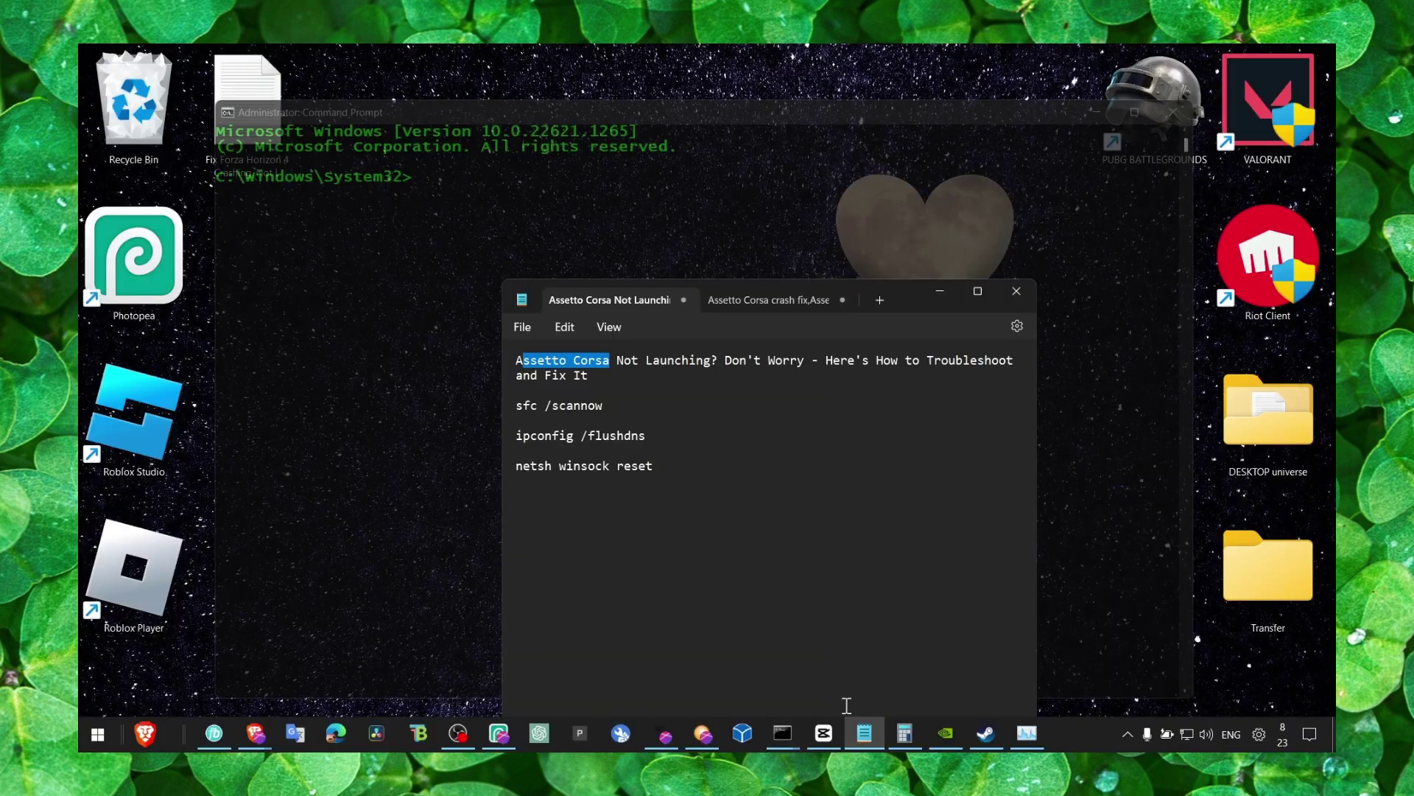
Run ipconfig /flushdns in Command Prompt, copied from the notes.
double_click(579, 435)
key(ctrl+c)
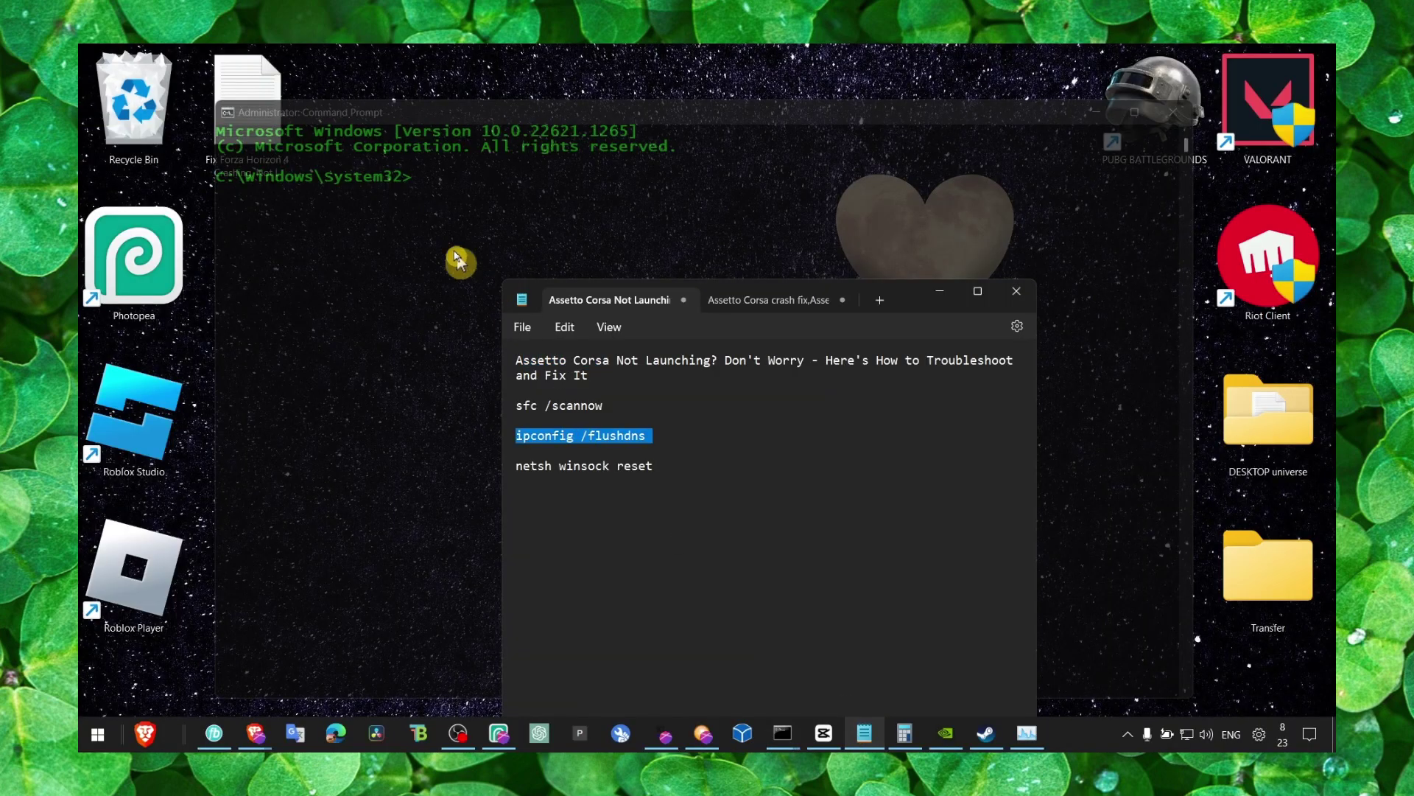
click(461, 261)
right_click(463, 208)
key(Return)
Run netsh winsock reset in Command Prompt from the notes.
click(865, 733)
click(638, 483)
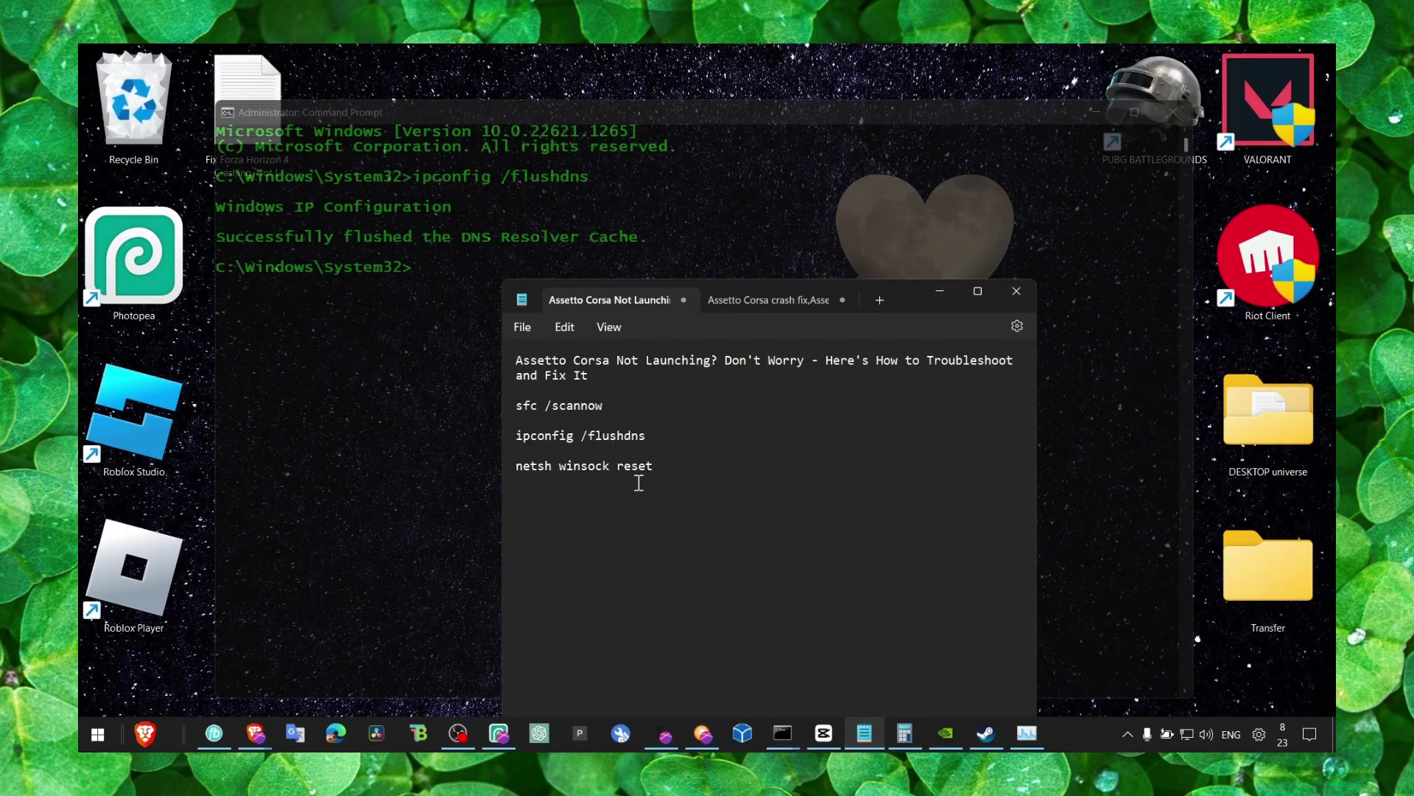
click(562, 464)
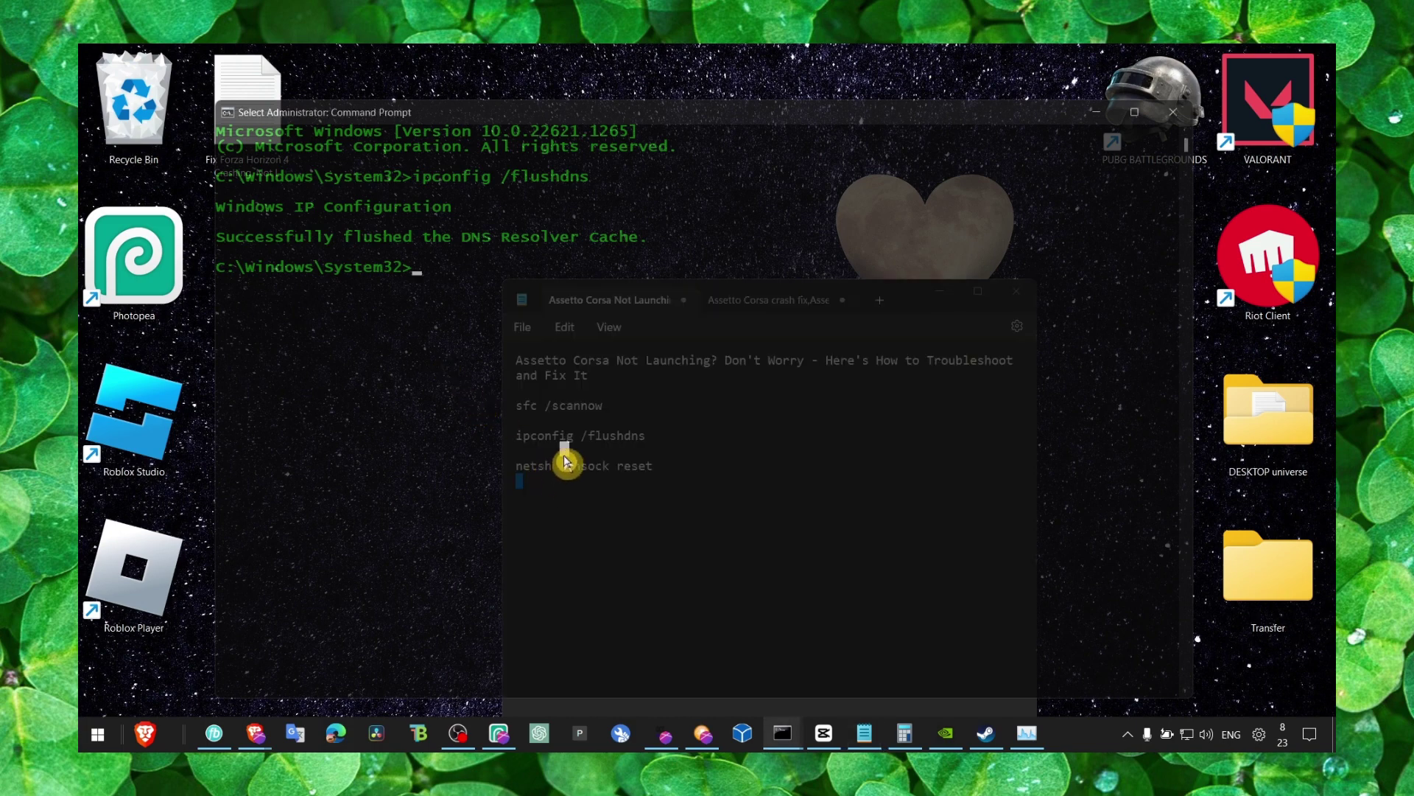
click(919, 708)
triple_click(616, 470)
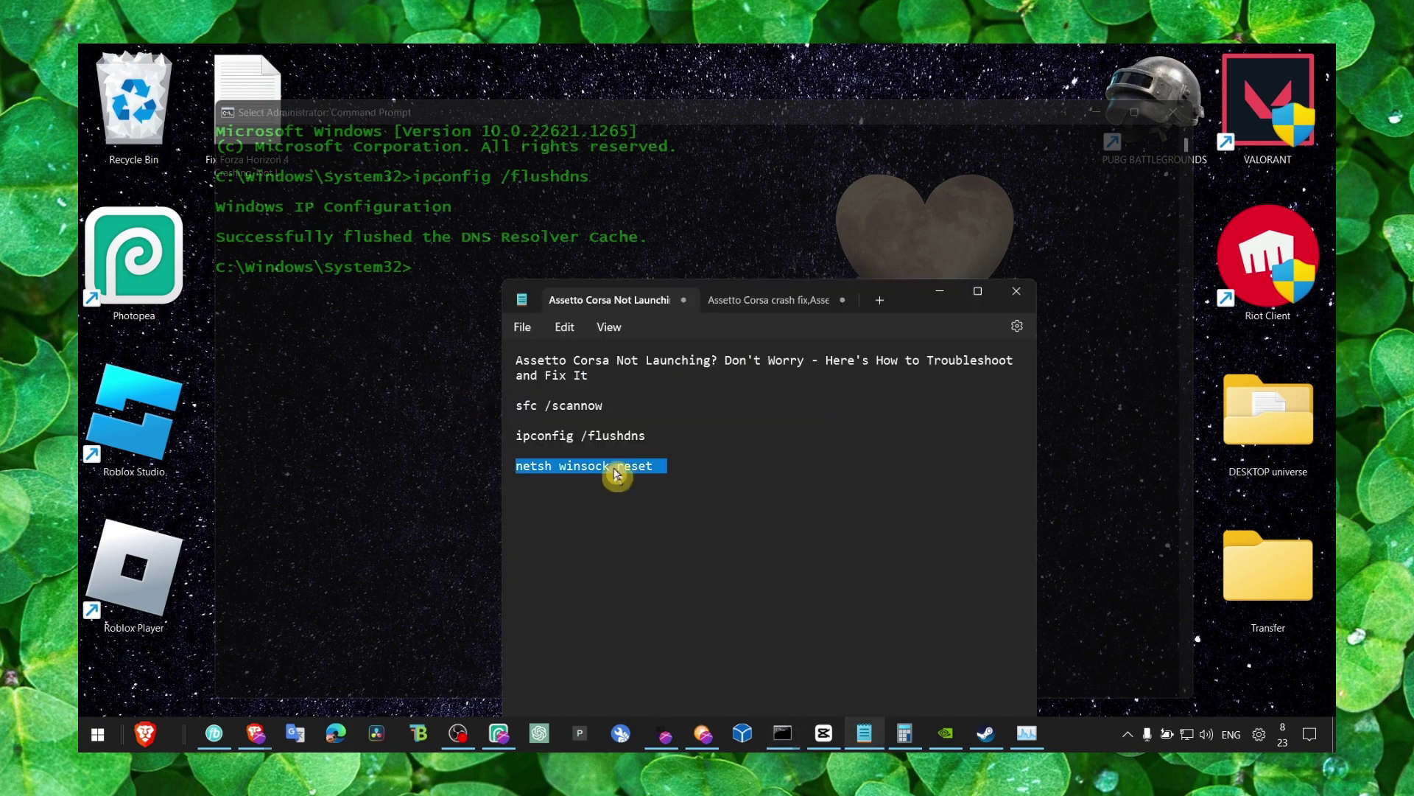
click(426, 280)
key(ctrl+v)
key(Return)
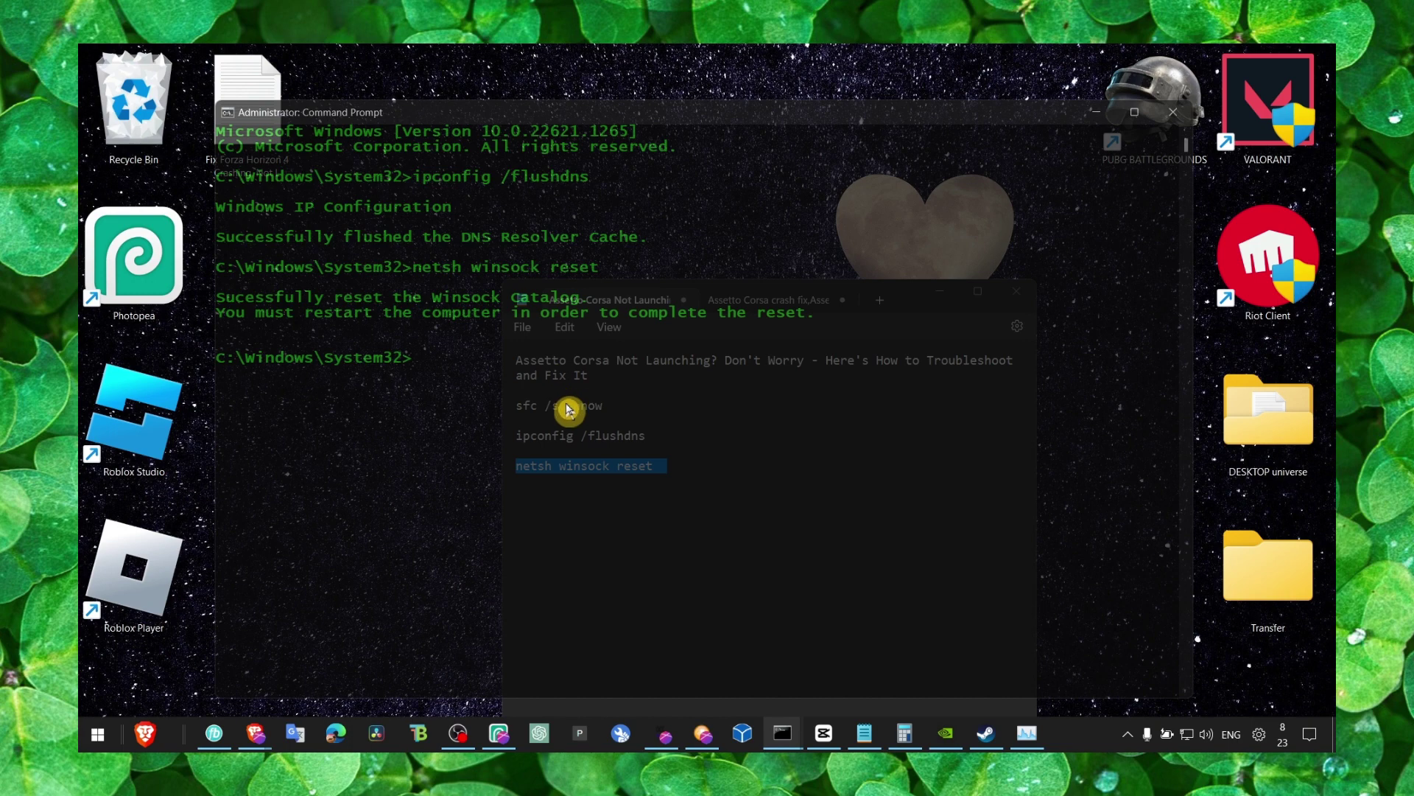
Start sfc /scannow in Command Prompt and minimize the notes window.
click(722, 691)
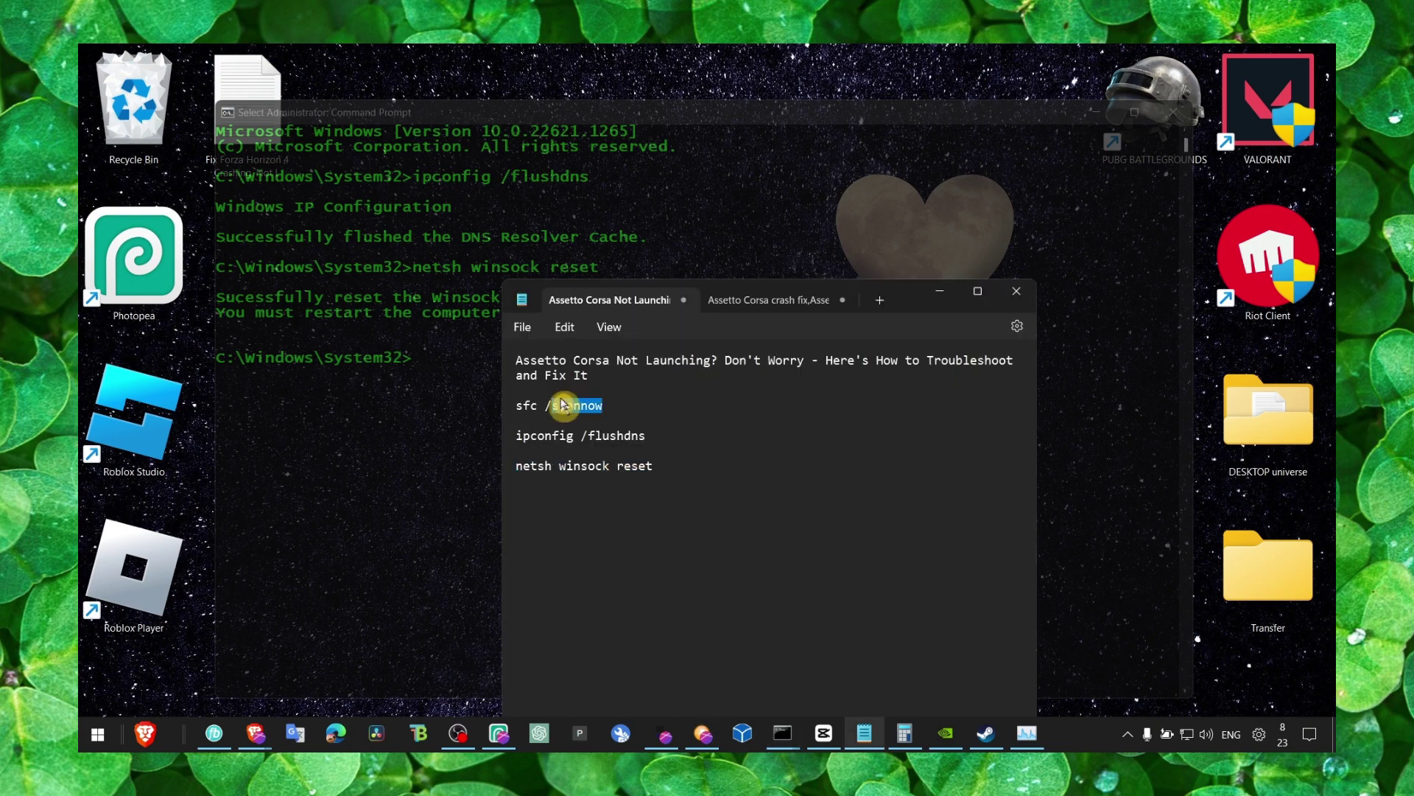
drag(561, 404, 515, 405)
key(ctrl+c)
click(442, 365)
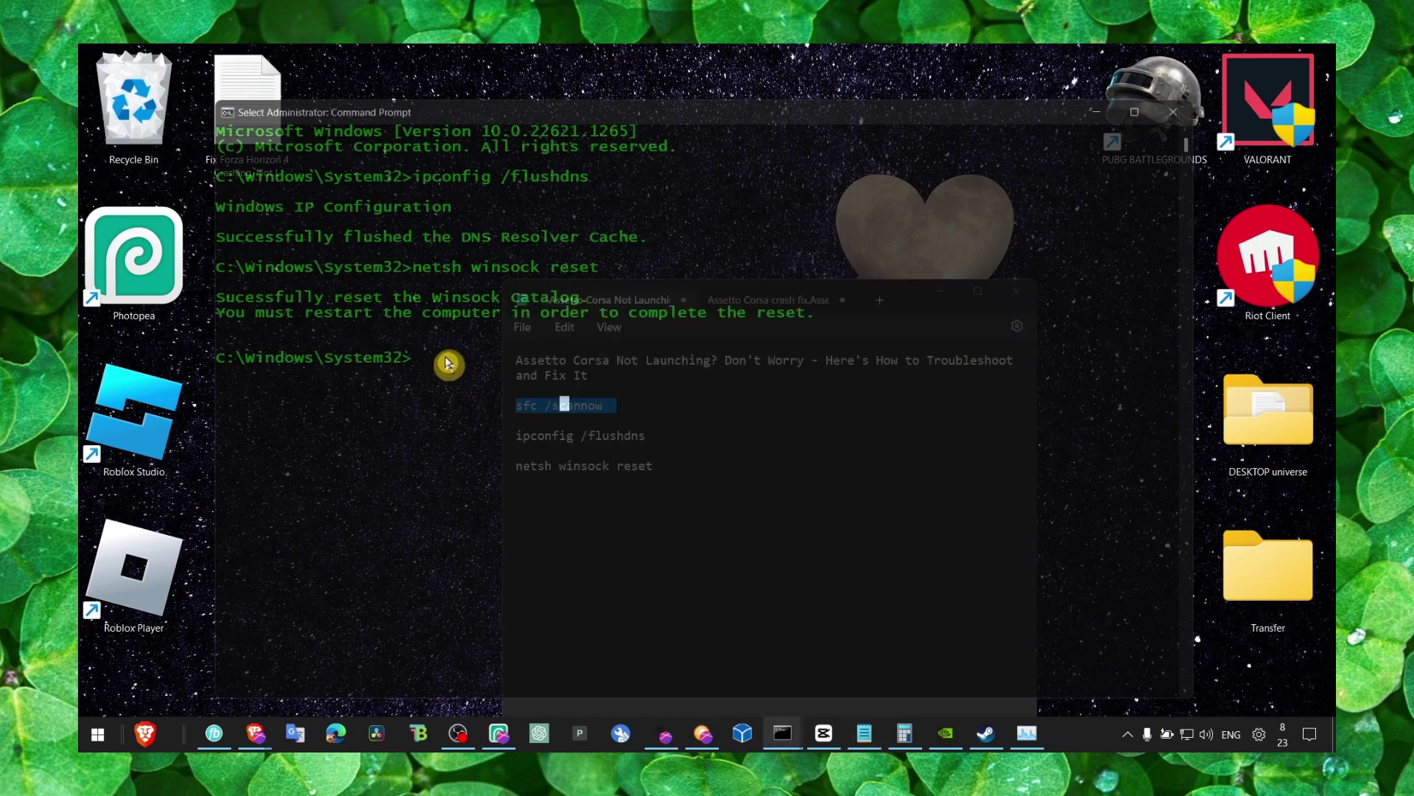
key(ctrl+v)
key(Return)
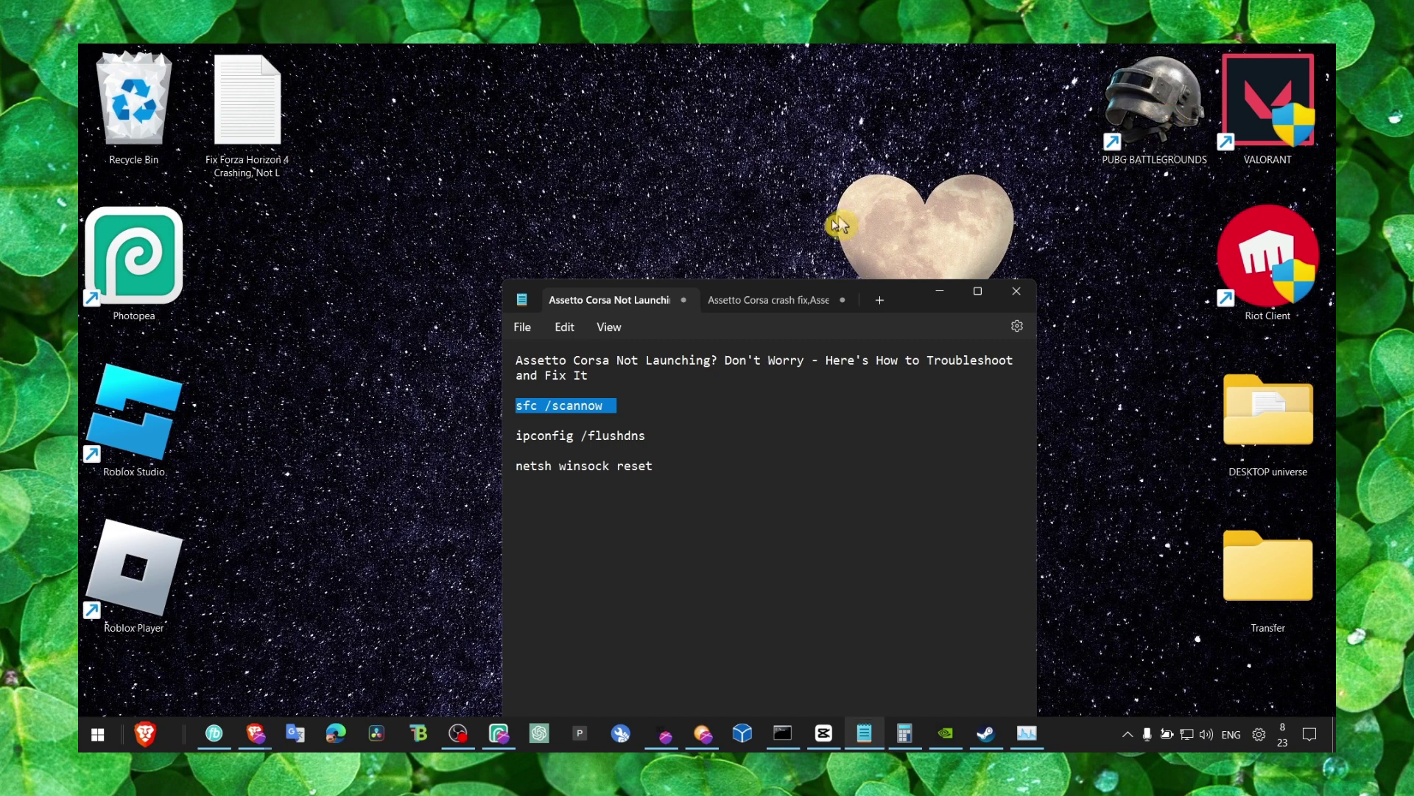
click(945, 290)
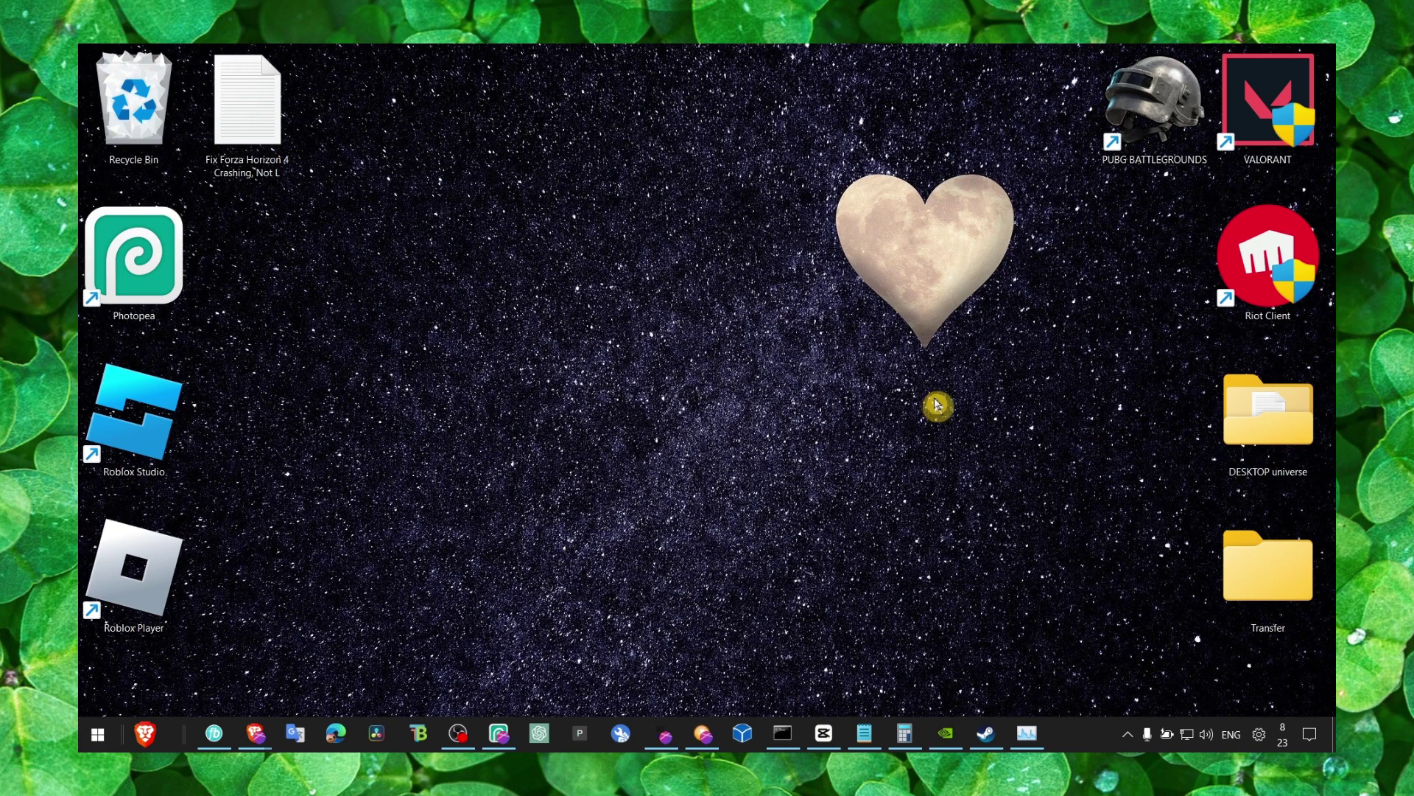
Open Task Manager, check GPU usage, and inspect Secure System's priority options in Details.
click(1028, 731)
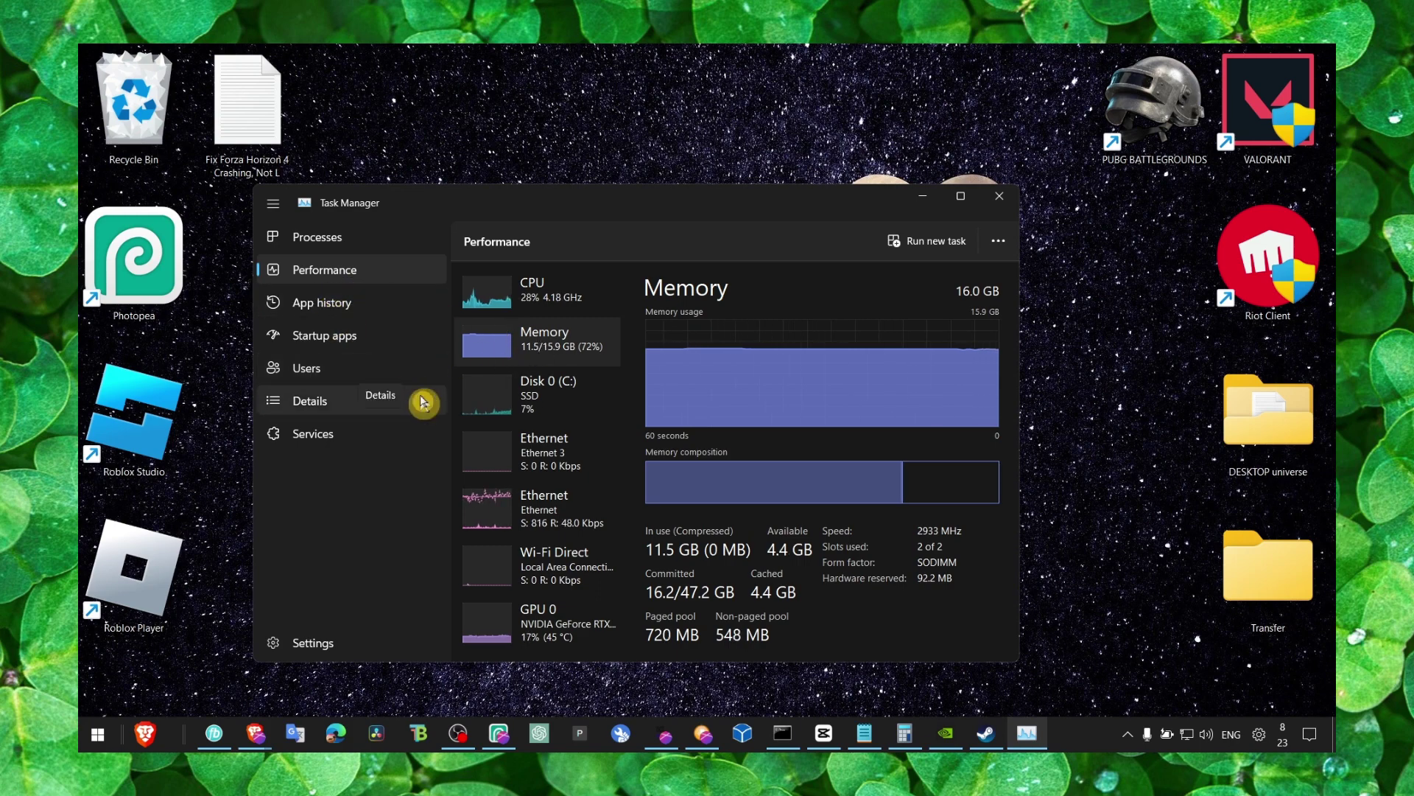
click(529, 616)
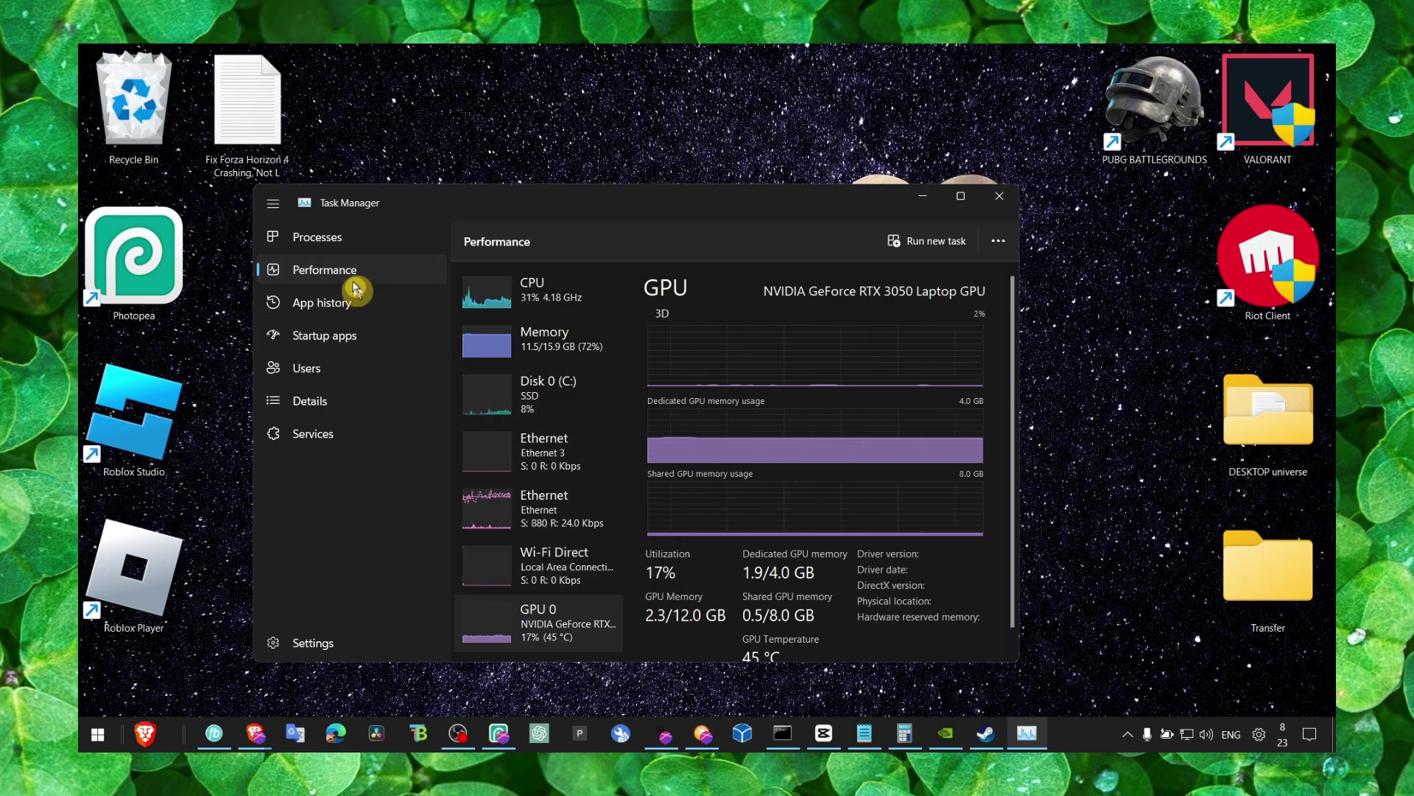
click(351, 243)
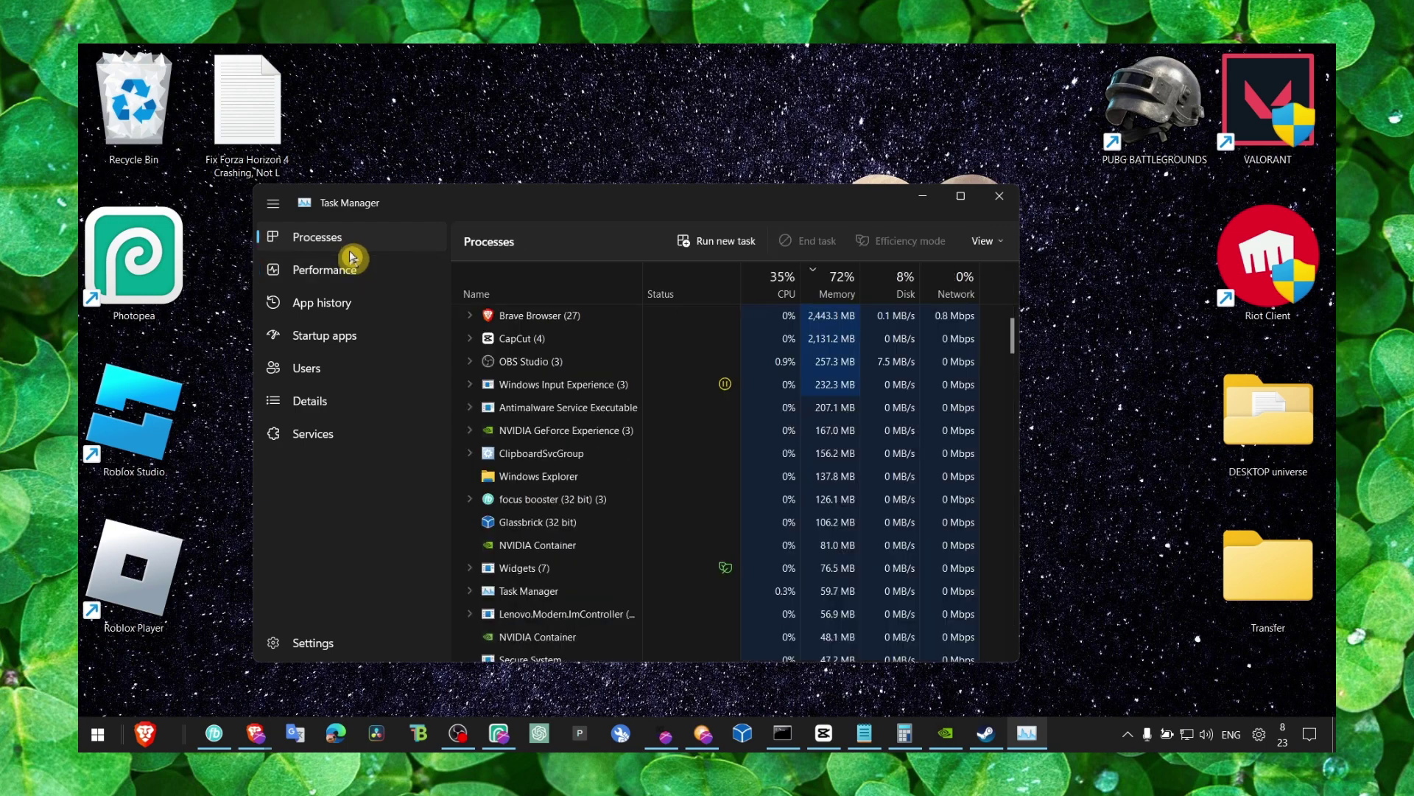
click(322, 402)
click(518, 320)
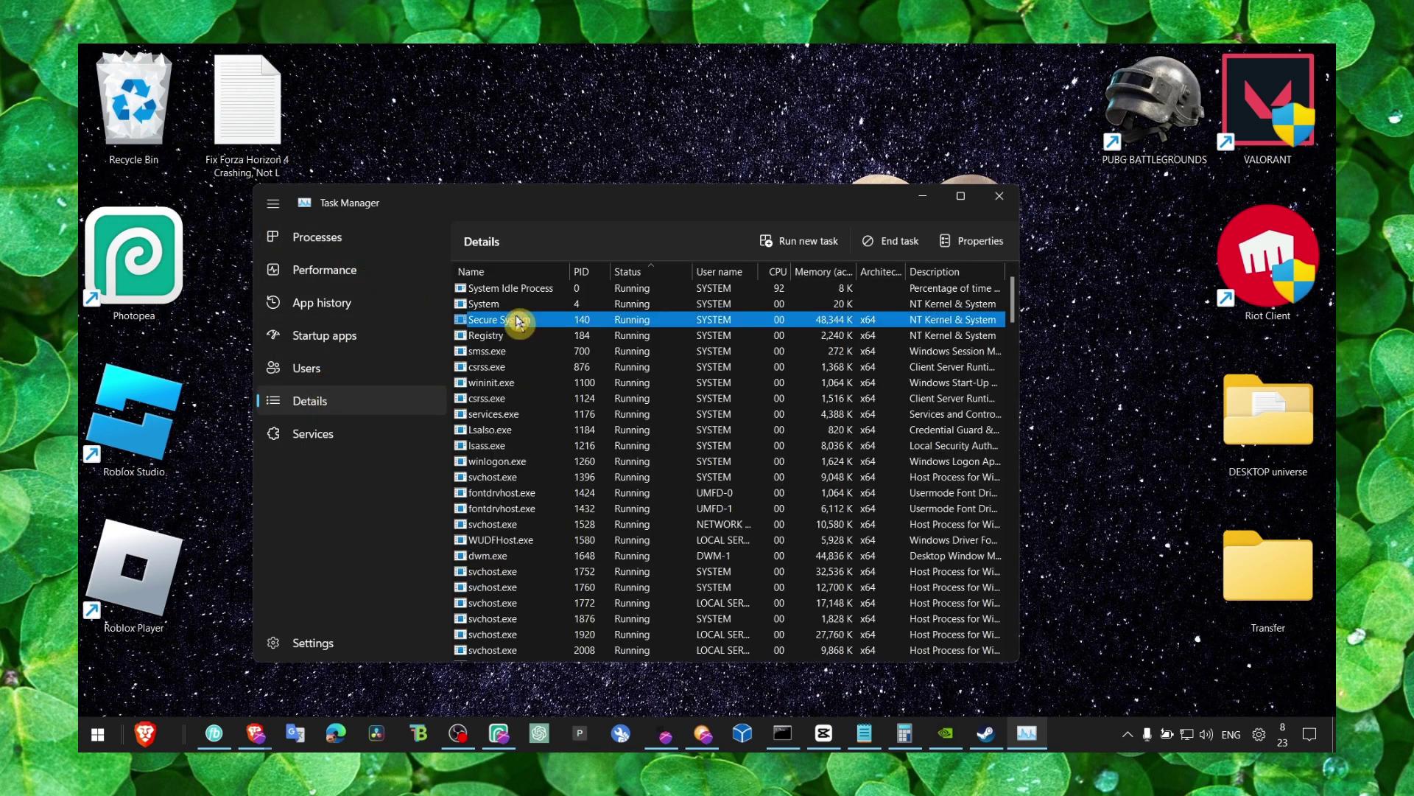
right_click(518, 320)
mouse_move(420, 408)
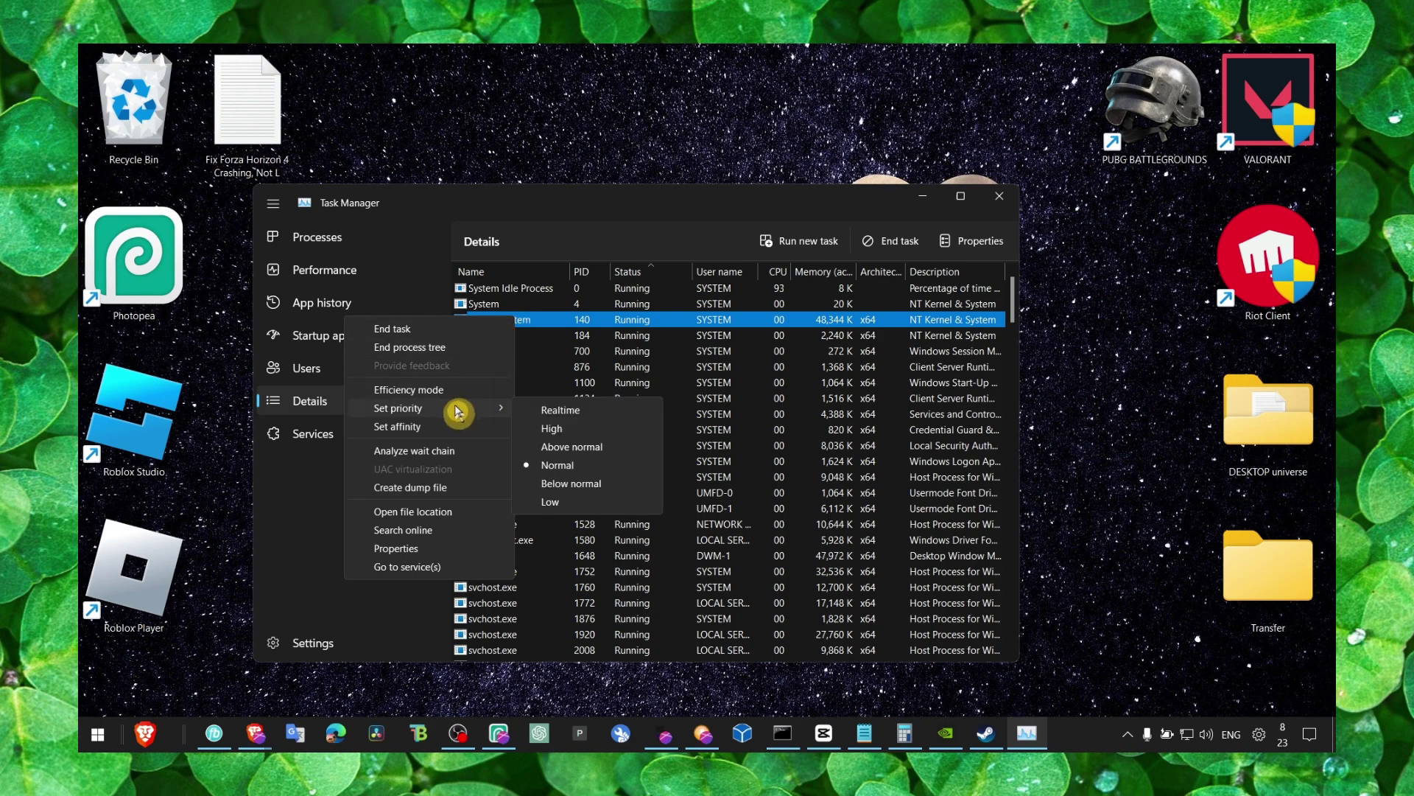
click(542, 322)
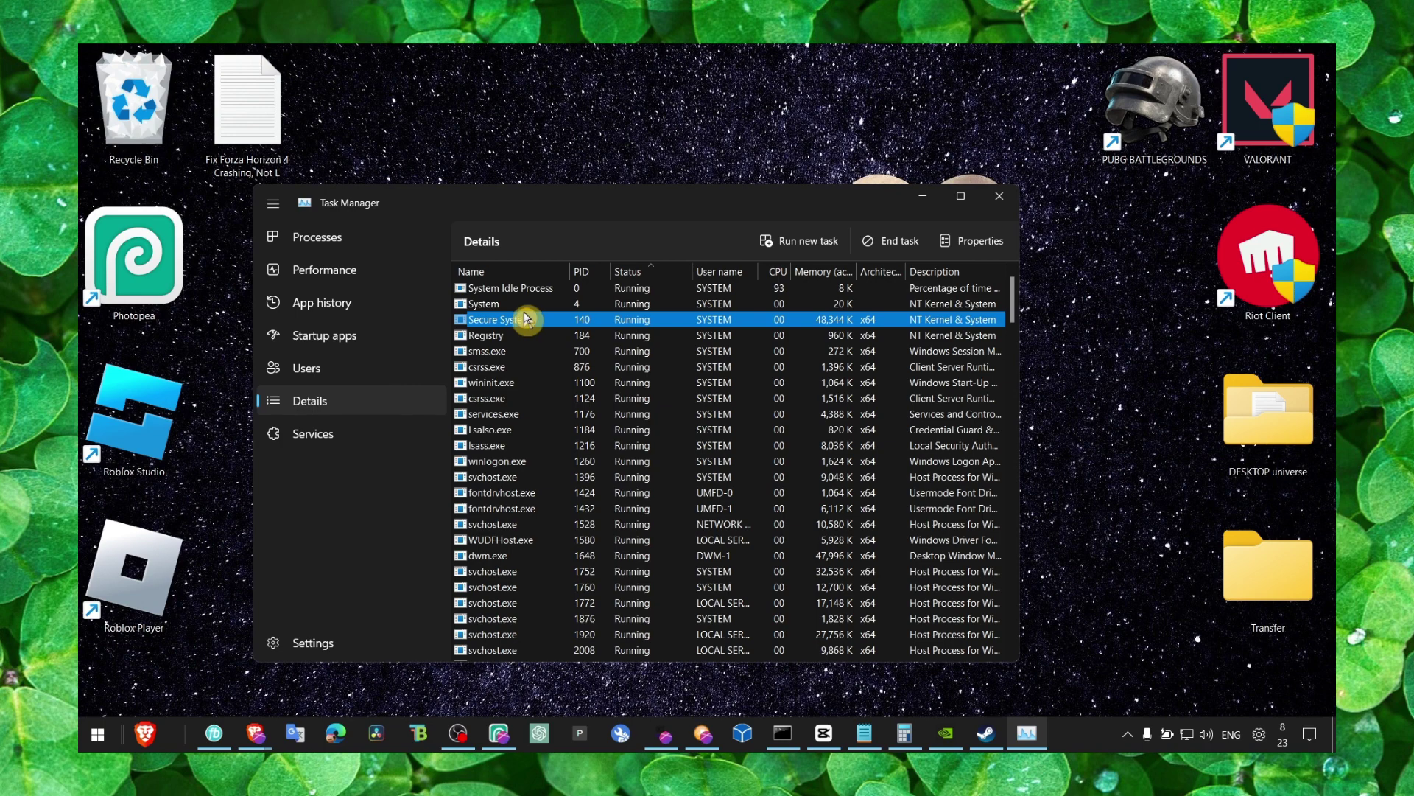
Go from Antimalware Service Executable to MsMpEng.exe's priority options, then close Task Manager.
click(344, 251)
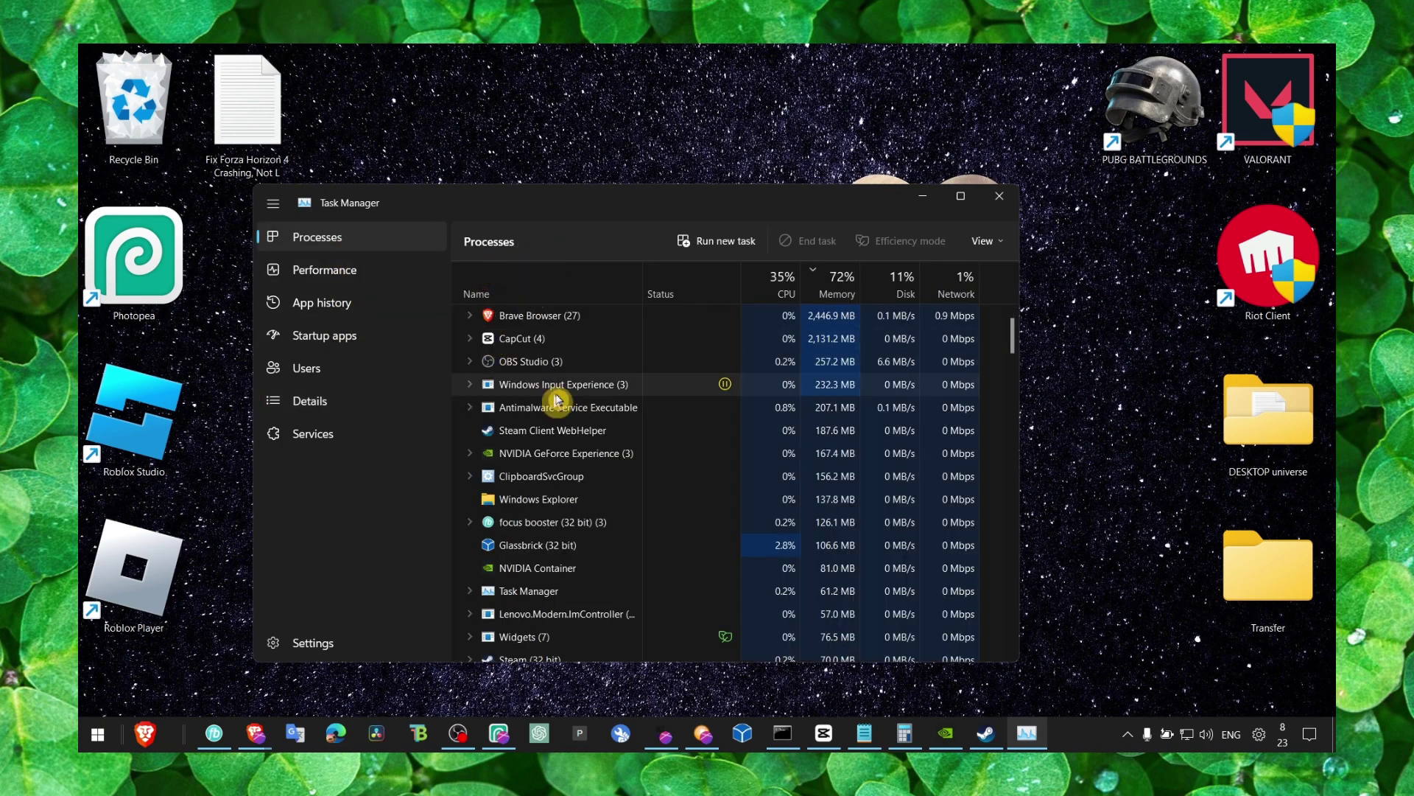
click(477, 410)
right_click(521, 409)
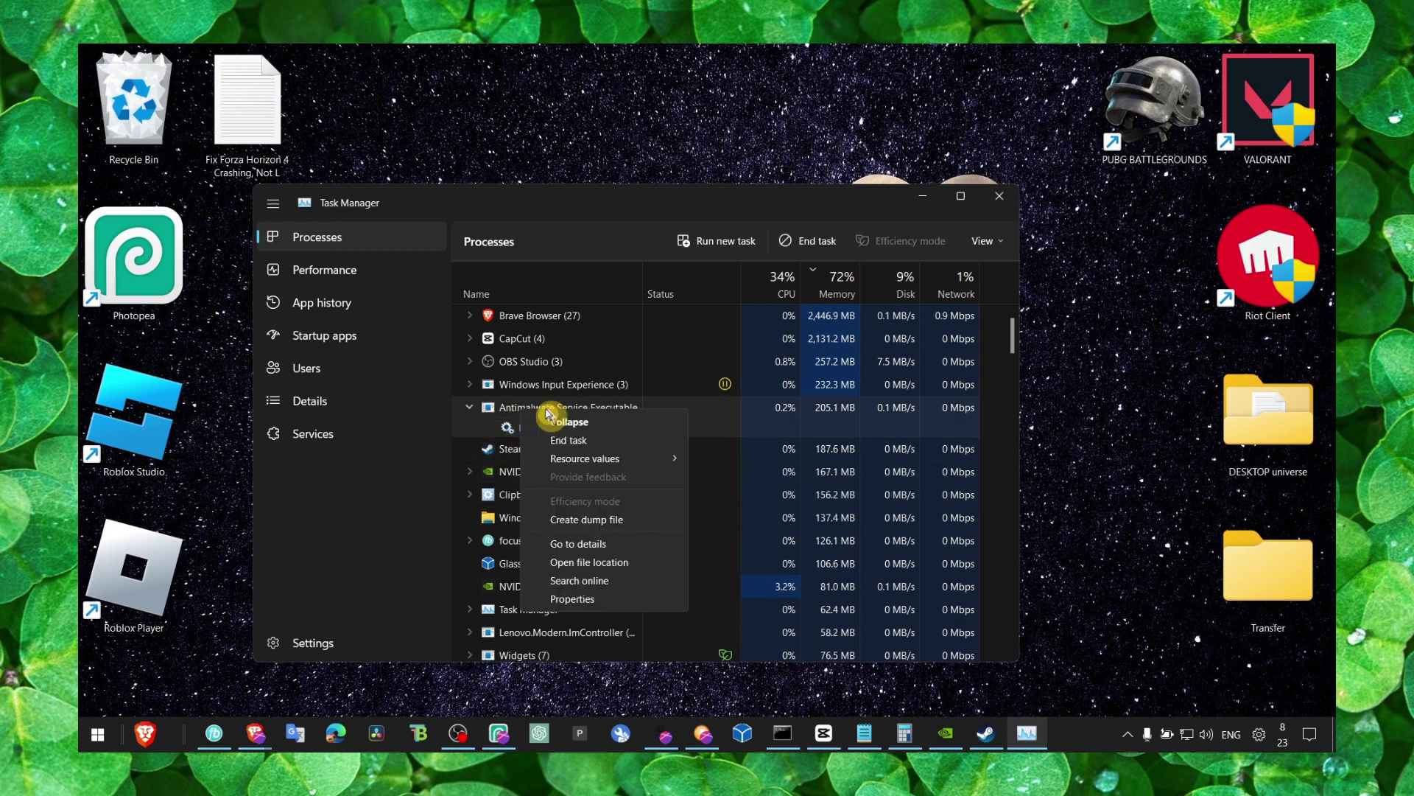
click(579, 544)
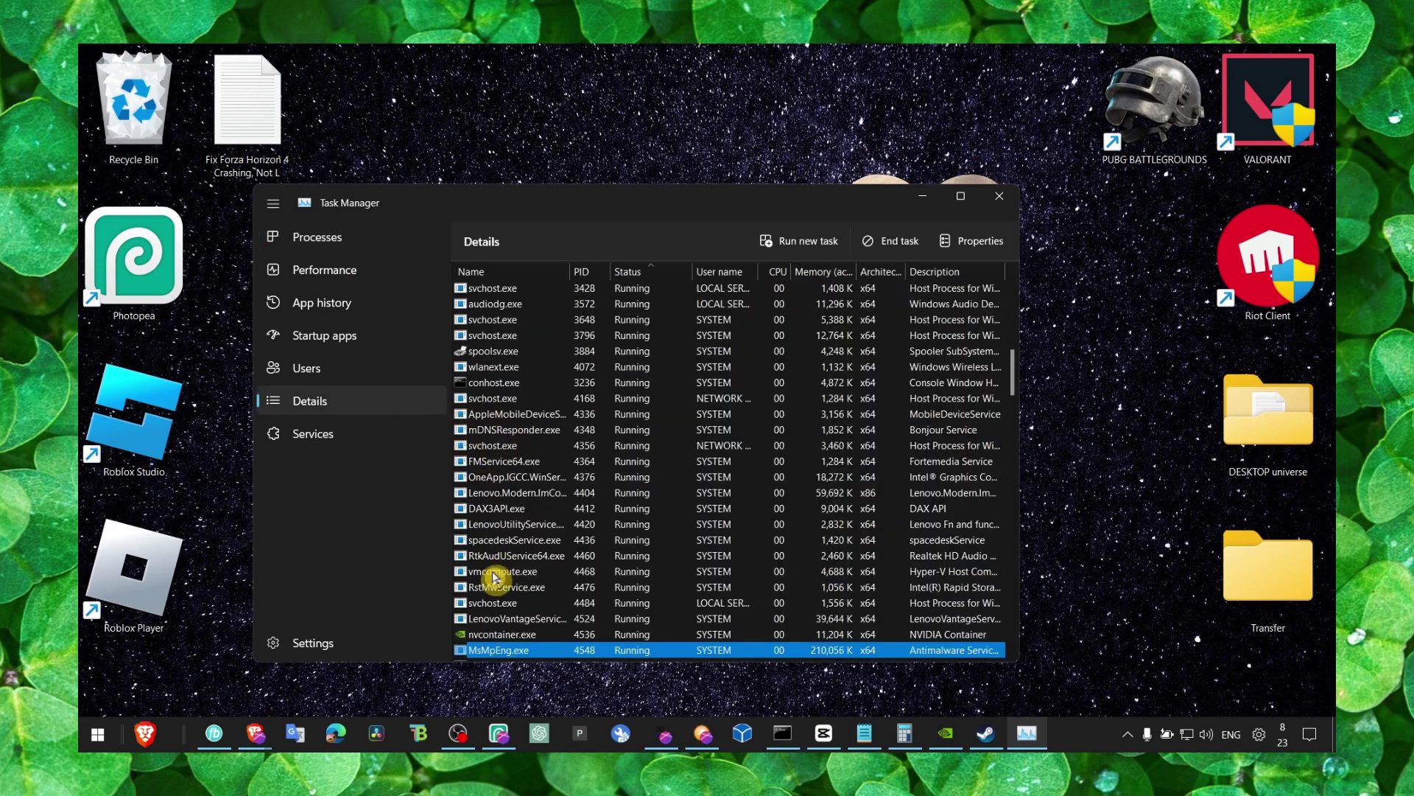
right_click(487, 652)
mouse_move(369, 485)
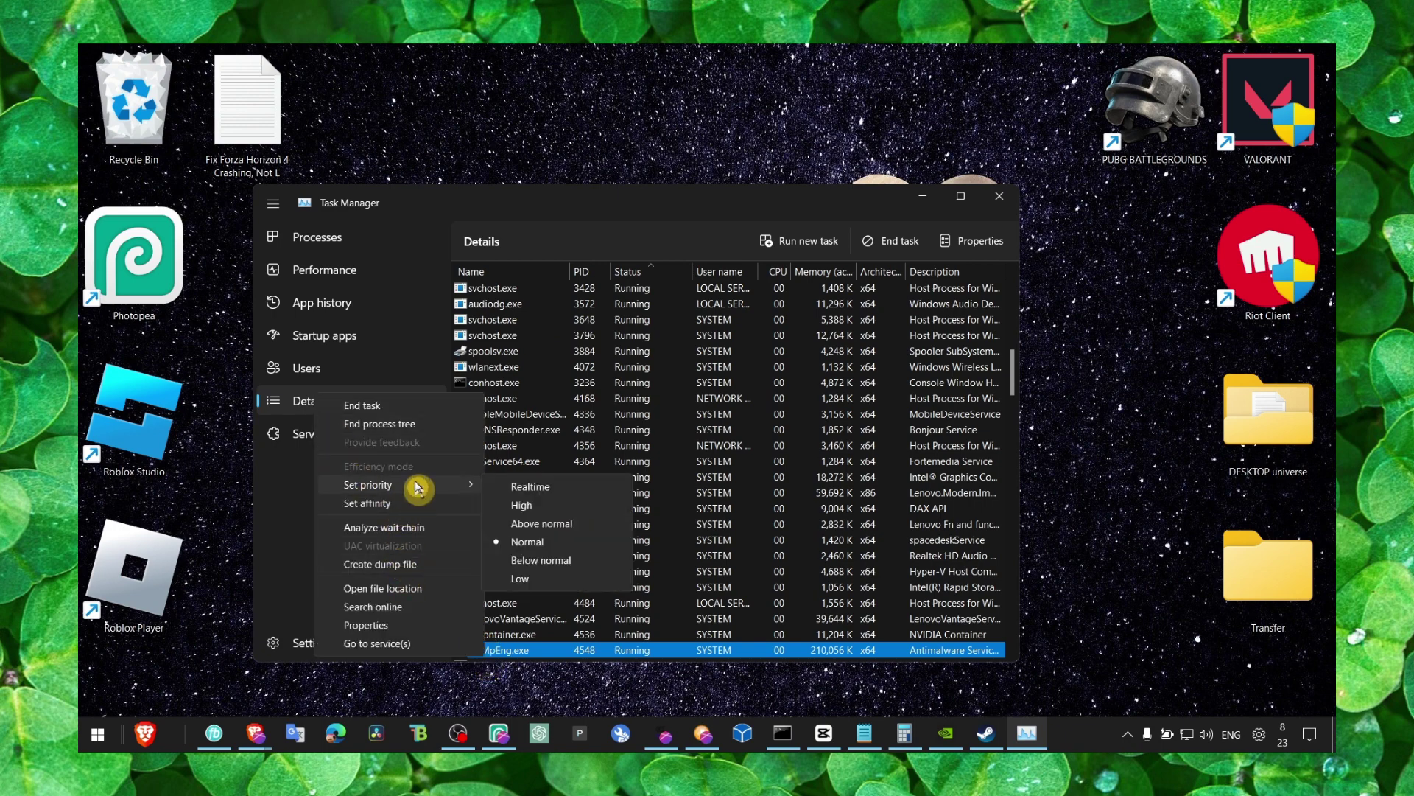
click(998, 196)
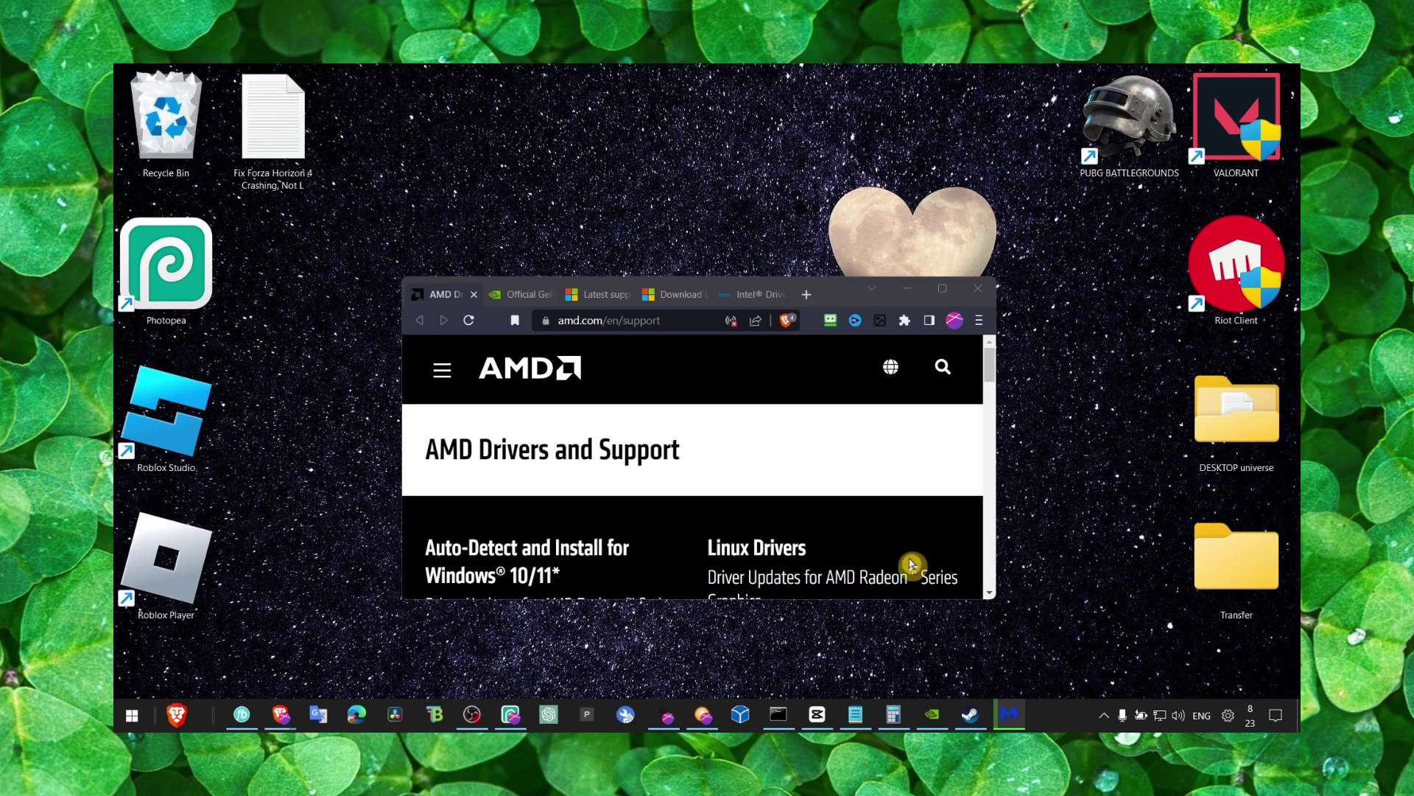
Scroll through the DirectX runtime installer download page in Brave.
drag(830, 294, 799, 275)
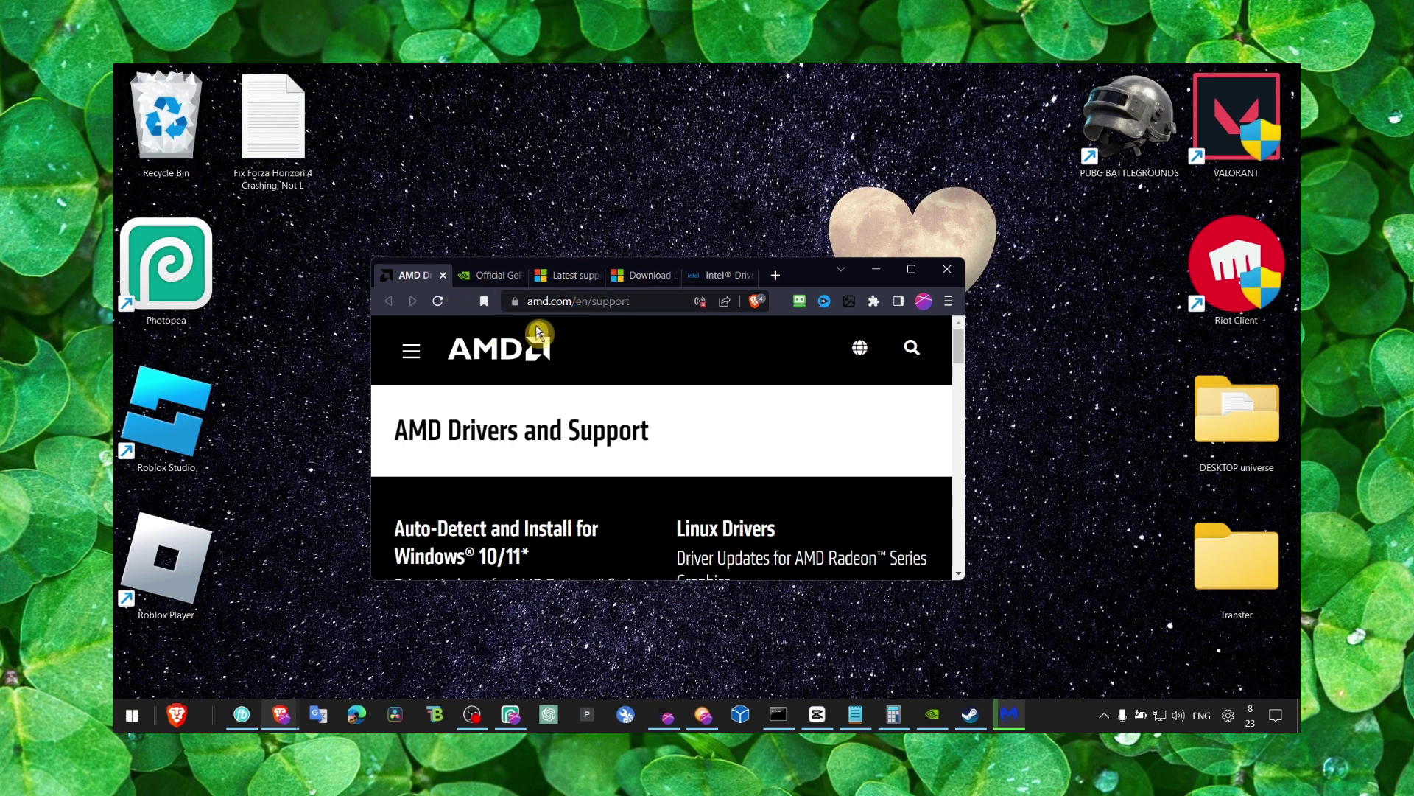
click(637, 276)
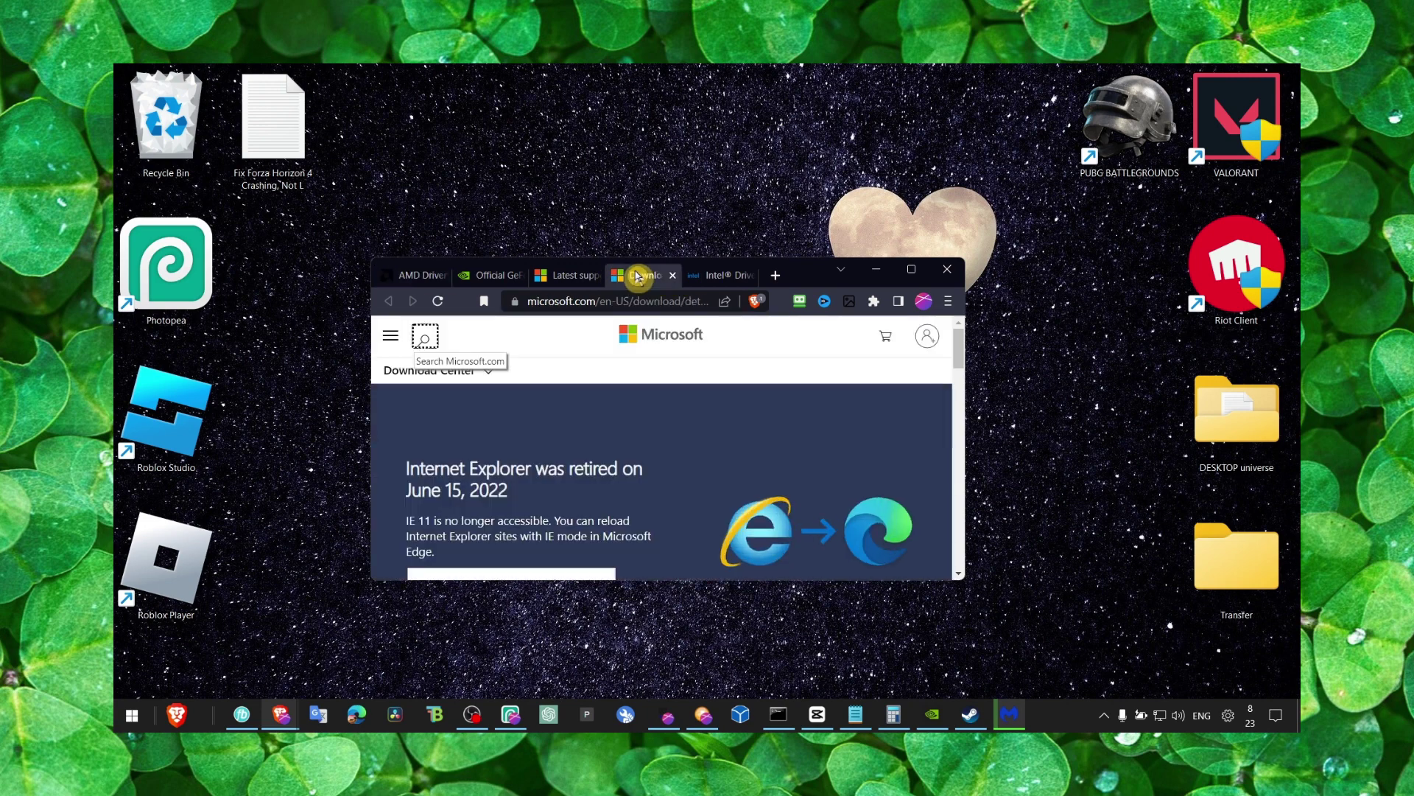
scroll(603, 381, down, 1)
scroll(603, 381, down, 2)
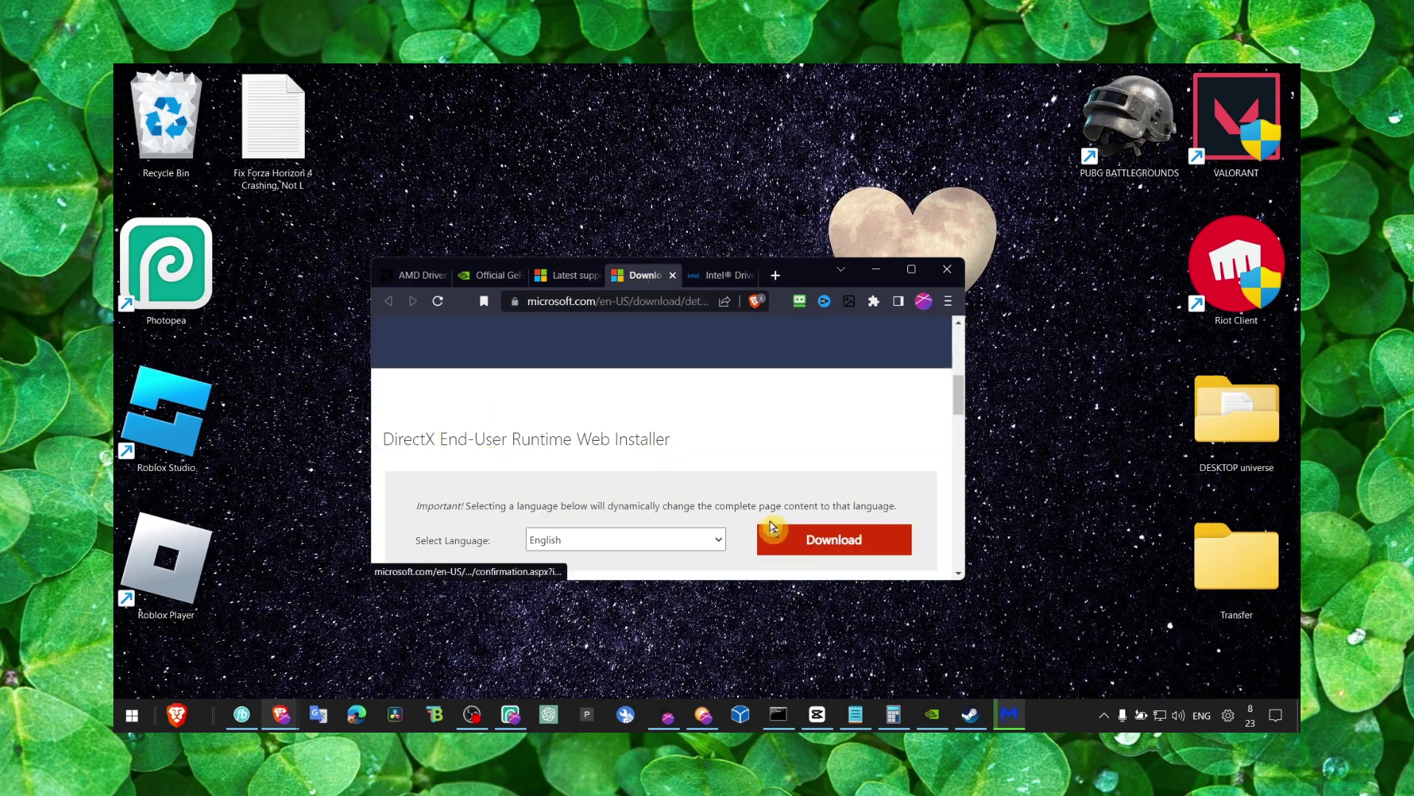
double_click(419, 438)
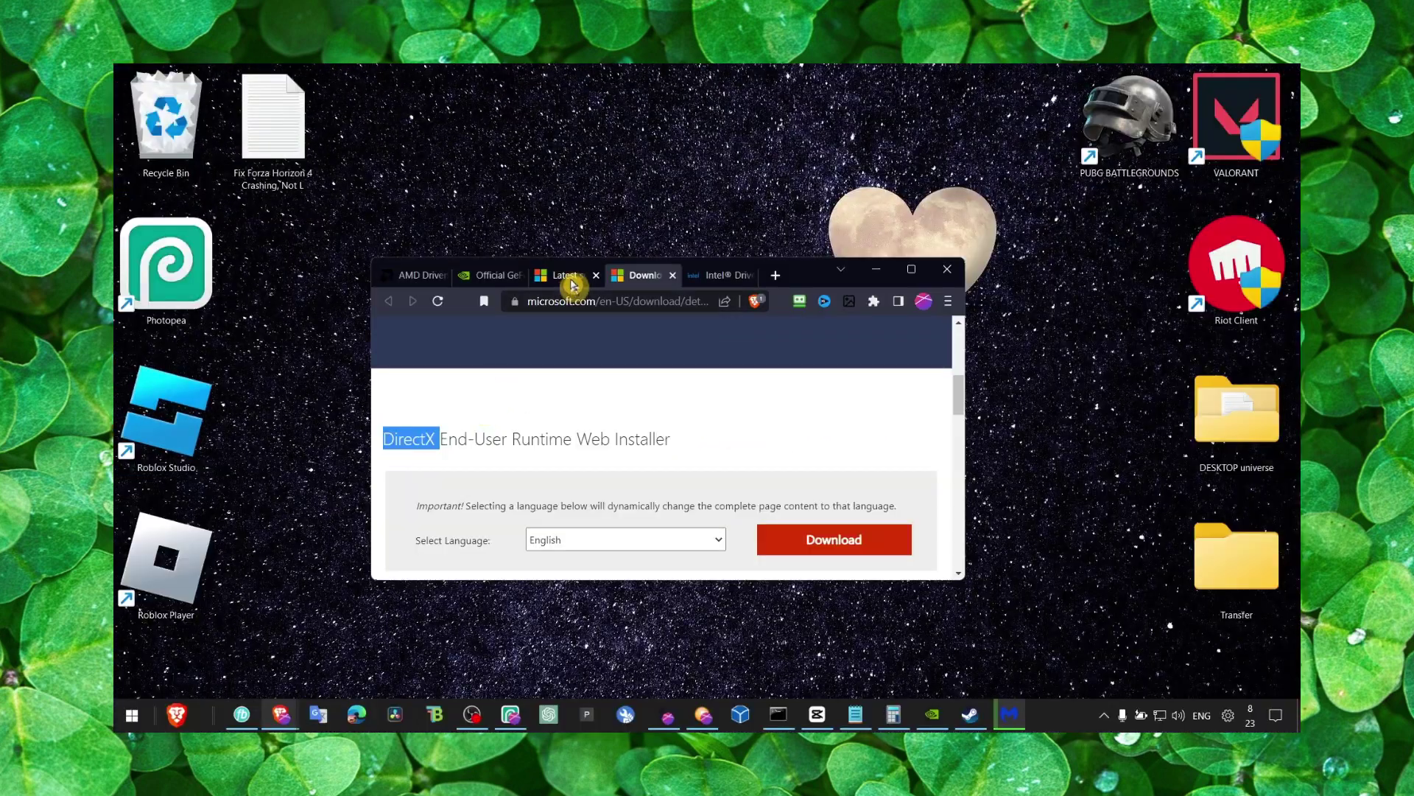
Review the Visual C++ Redistributable downloads article, then move to NVIDIA's GeForce Drivers page.
click(572, 277)
scroll(557, 344, up, 5)
scroll(578, 392, up, 3)
triple_click(633, 428)
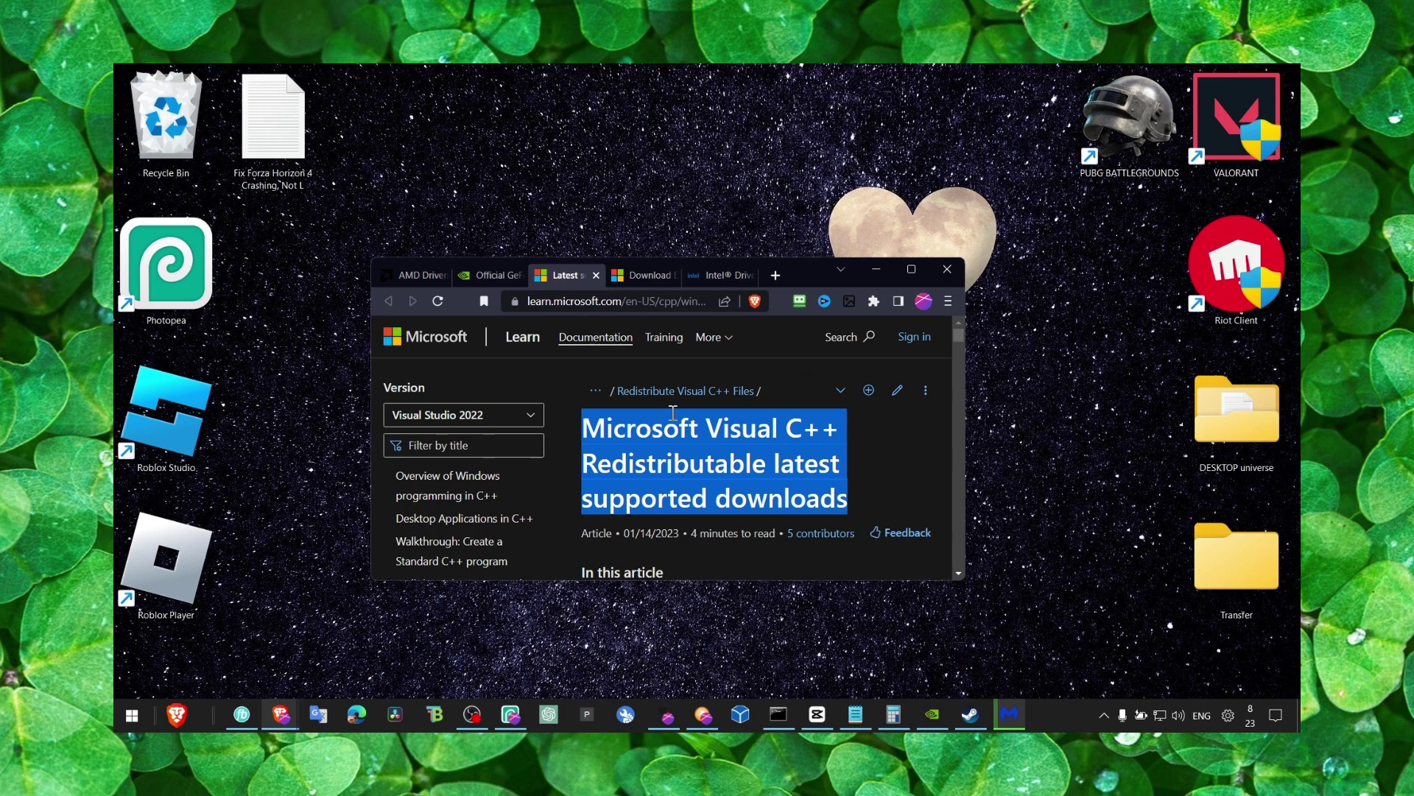
click(666, 434)
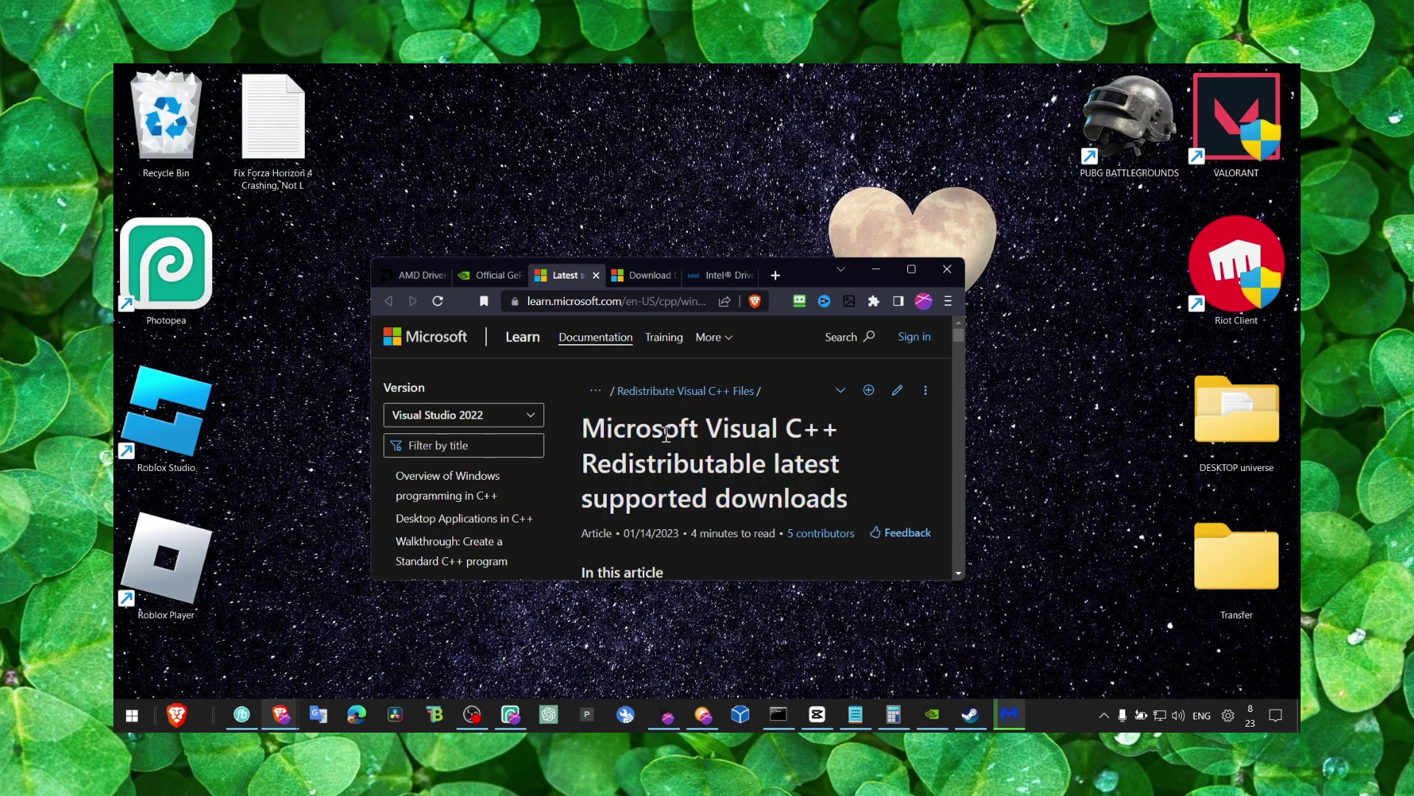
double_click(667, 435)
scroll(663, 457, down, 5)
scroll(653, 480, down, 5)
scroll(707, 454, down, 4)
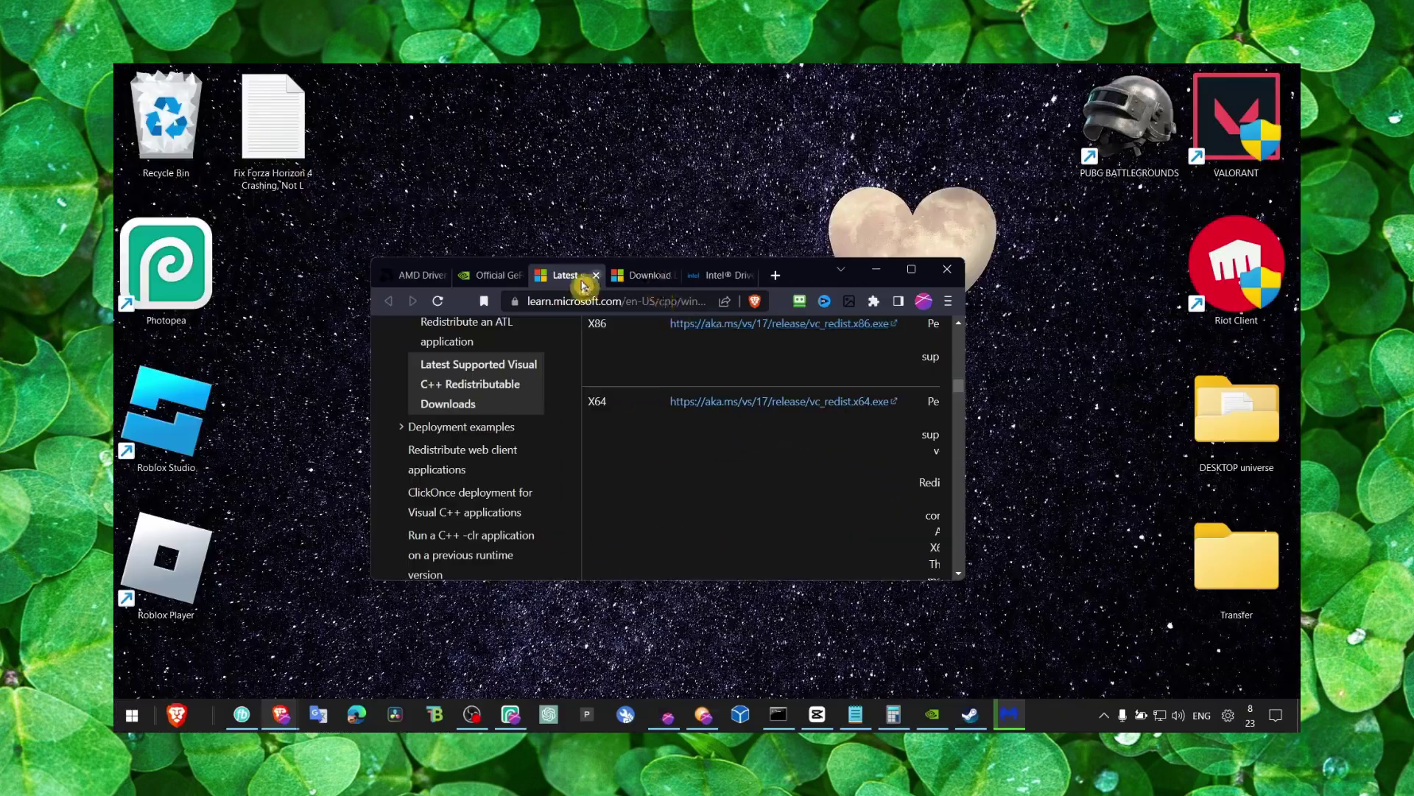
click(492, 275)
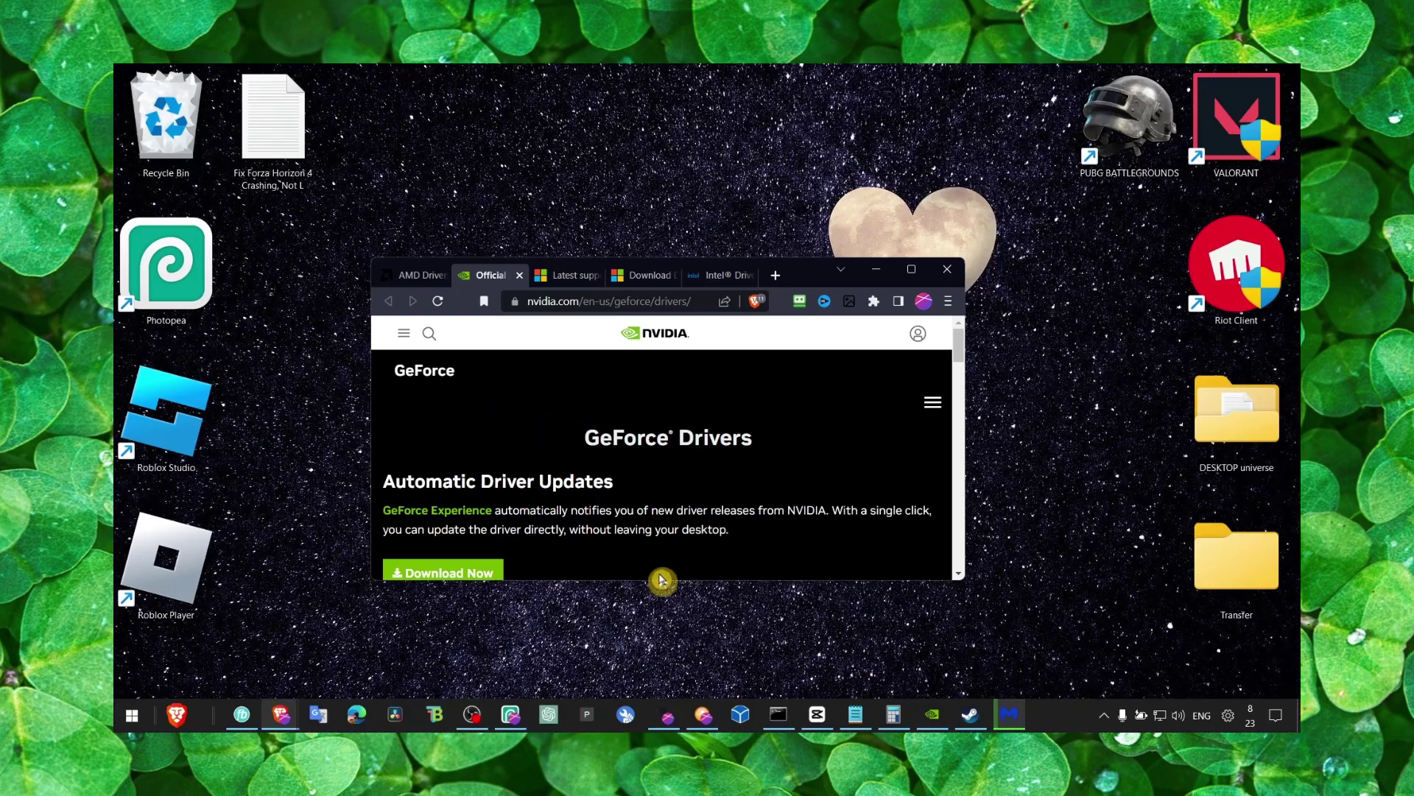
Launch GeForce Experience, confirm Game Ready Driver 531.41 is latest, and view its General settings.
key(super)
text(geo)
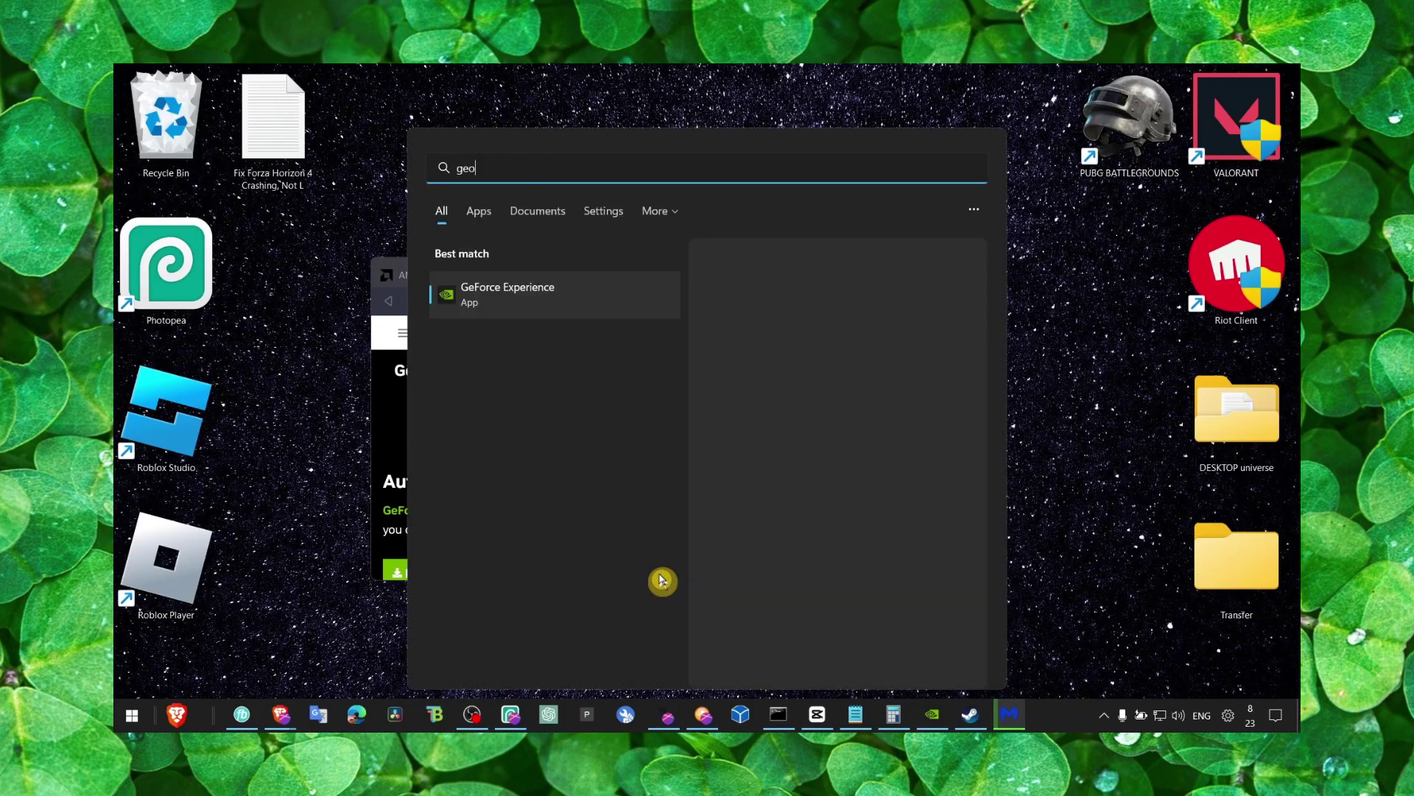
click(564, 318)
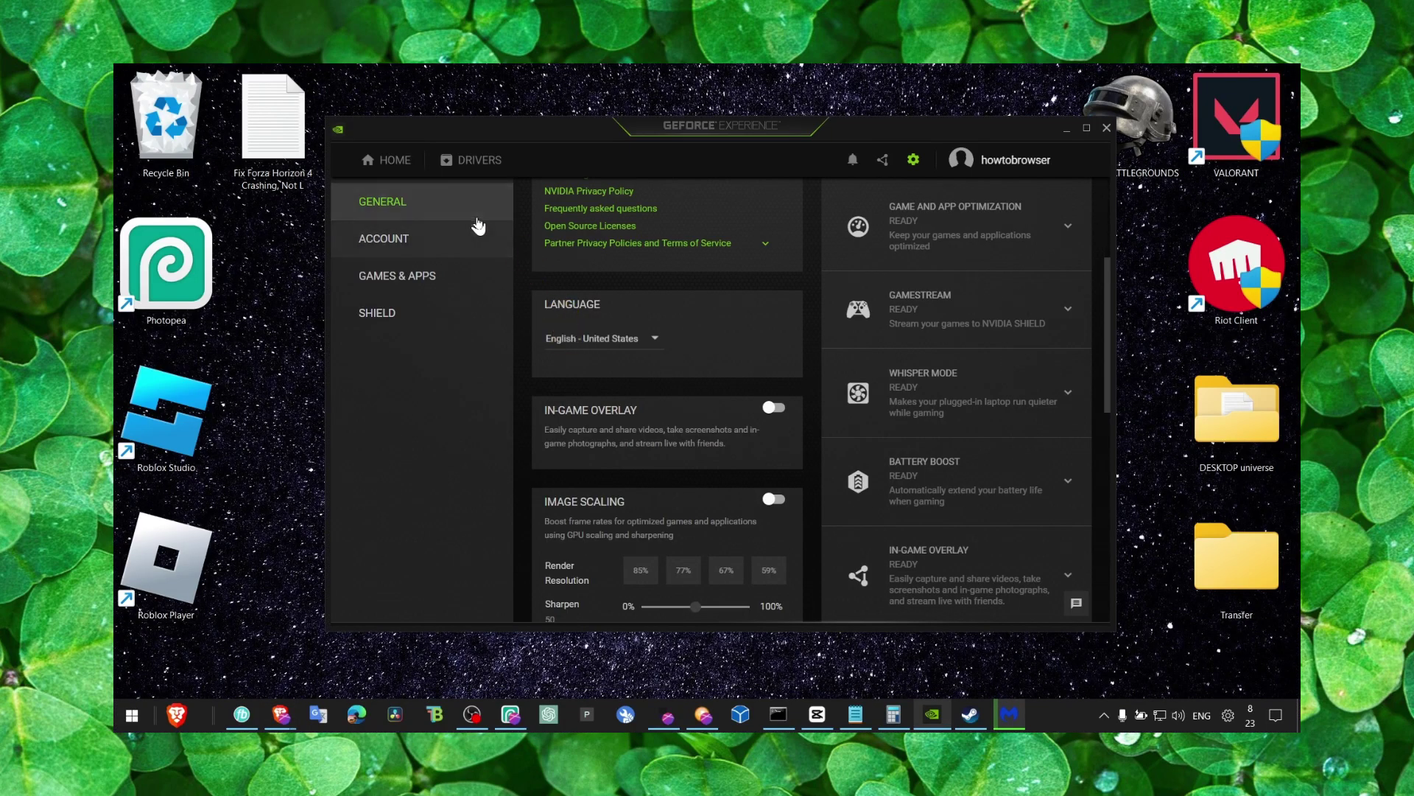
click(476, 162)
click(980, 204)
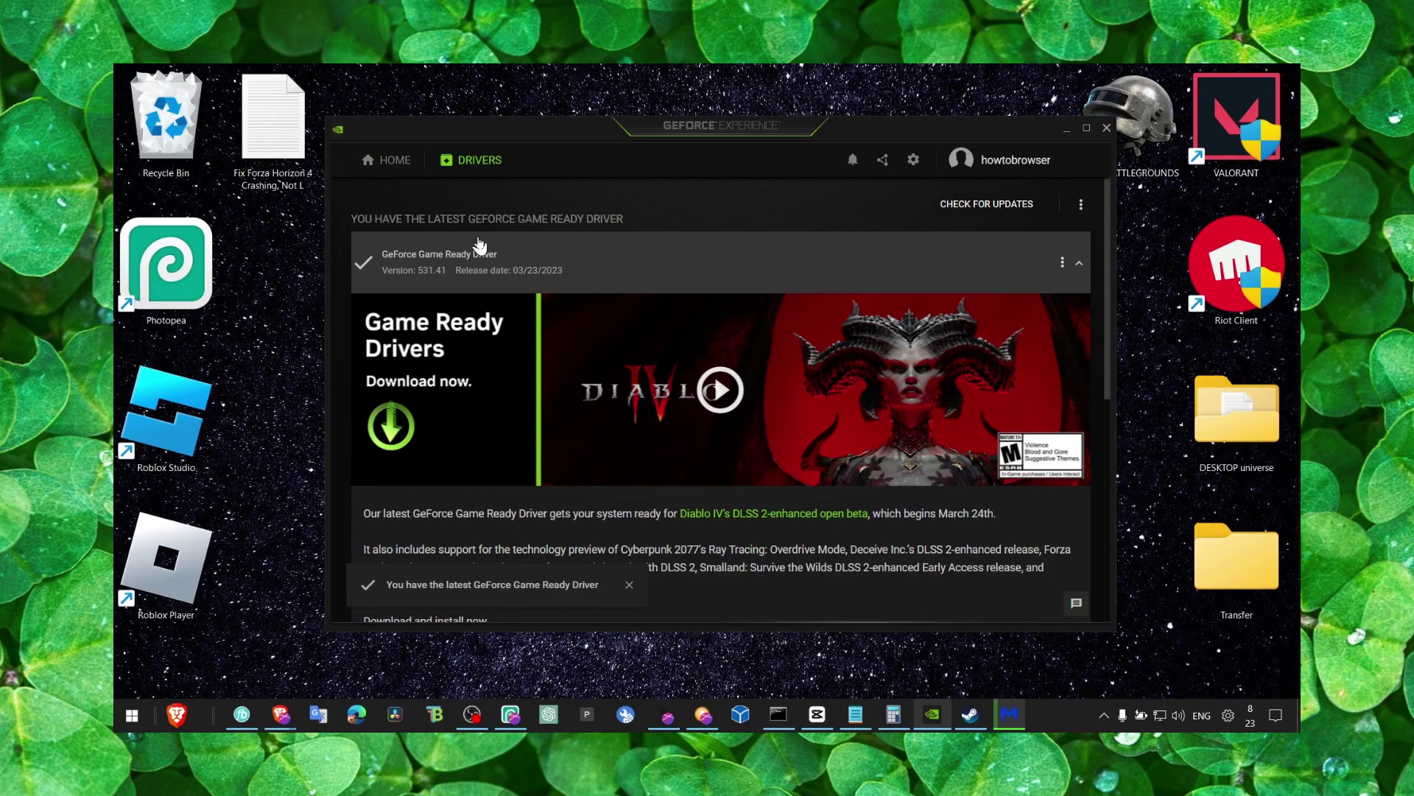
click(913, 160)
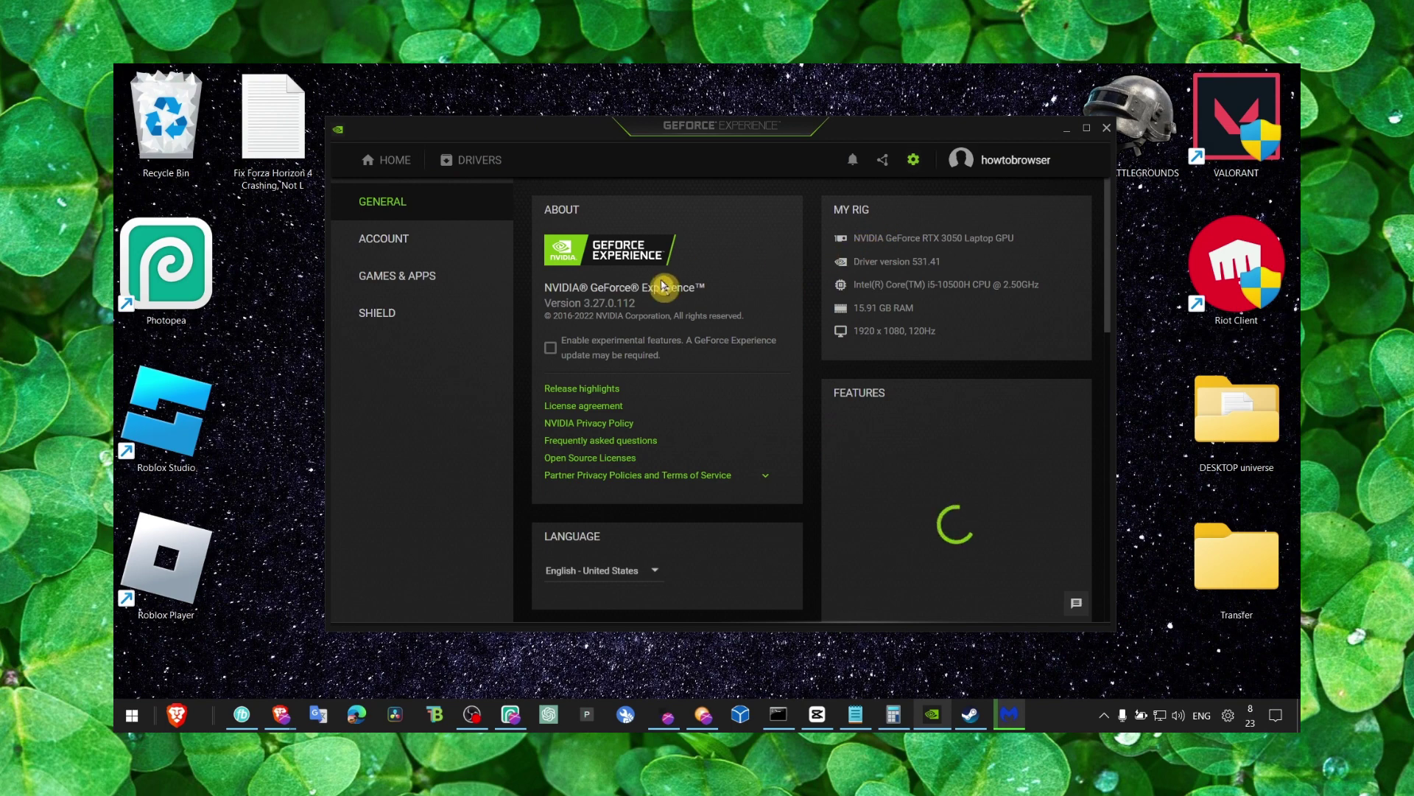
scroll(618, 472, down, 4)
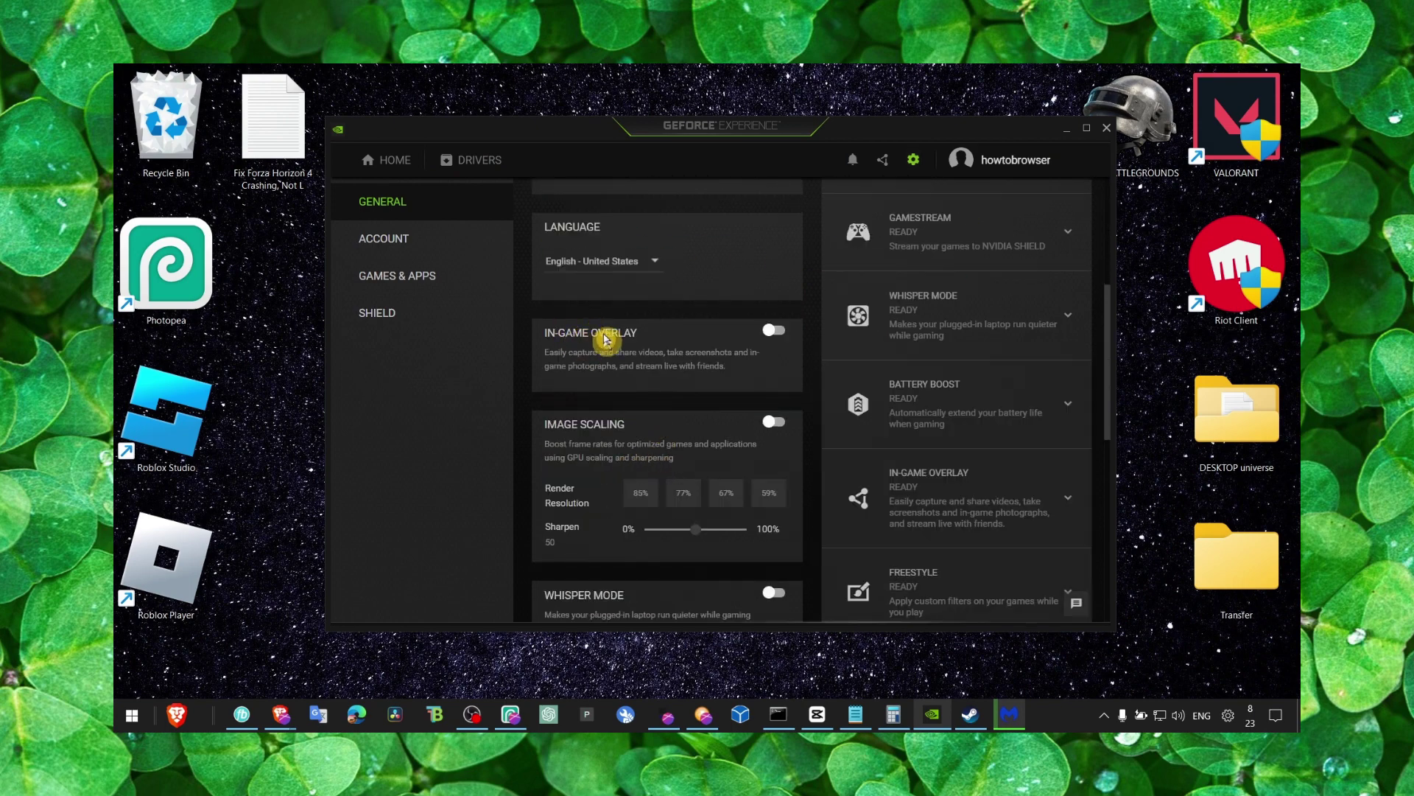
Close GeForce Experience and scroll through Intel's Driver & Support Assistant page.
click(1106, 128)
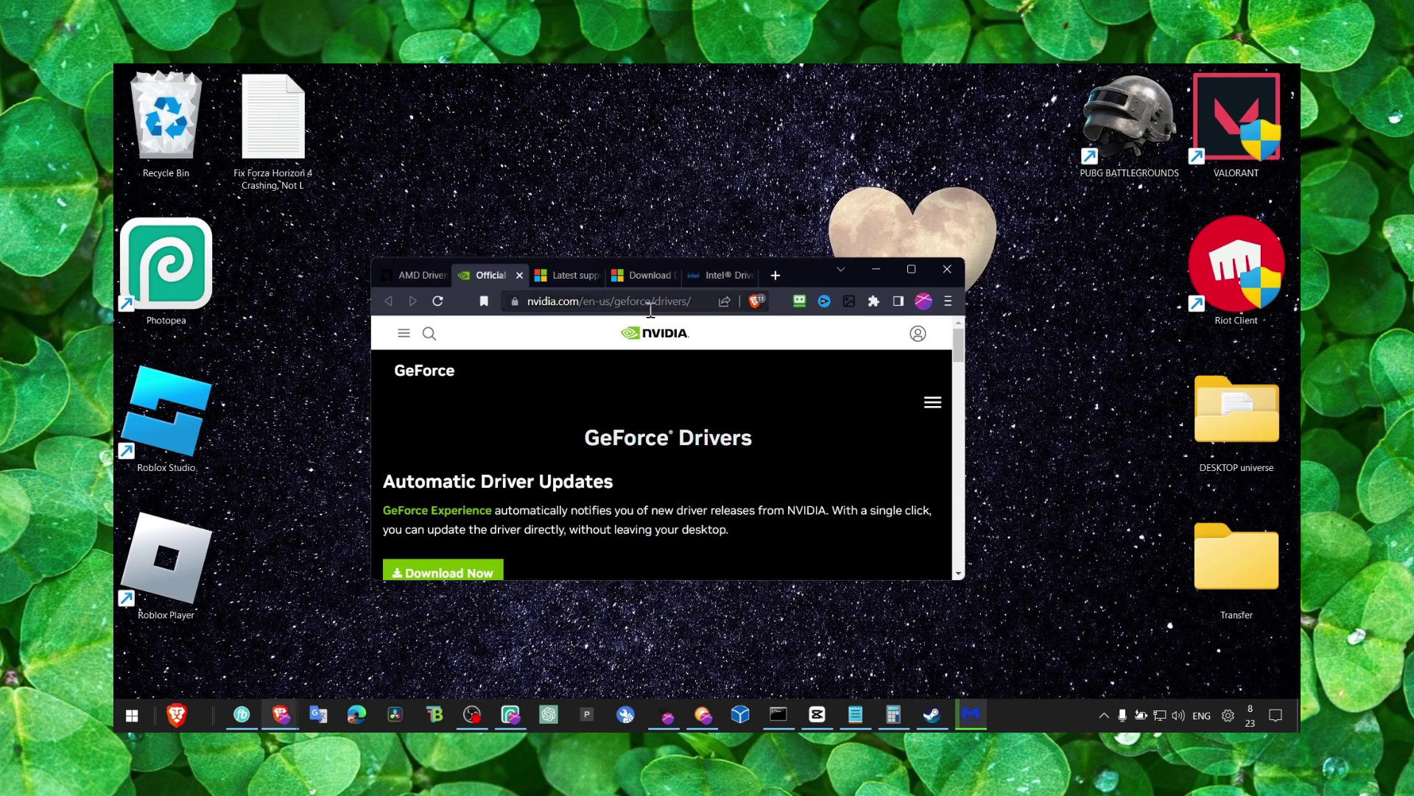
click(711, 274)
scroll(514, 422, down, 2)
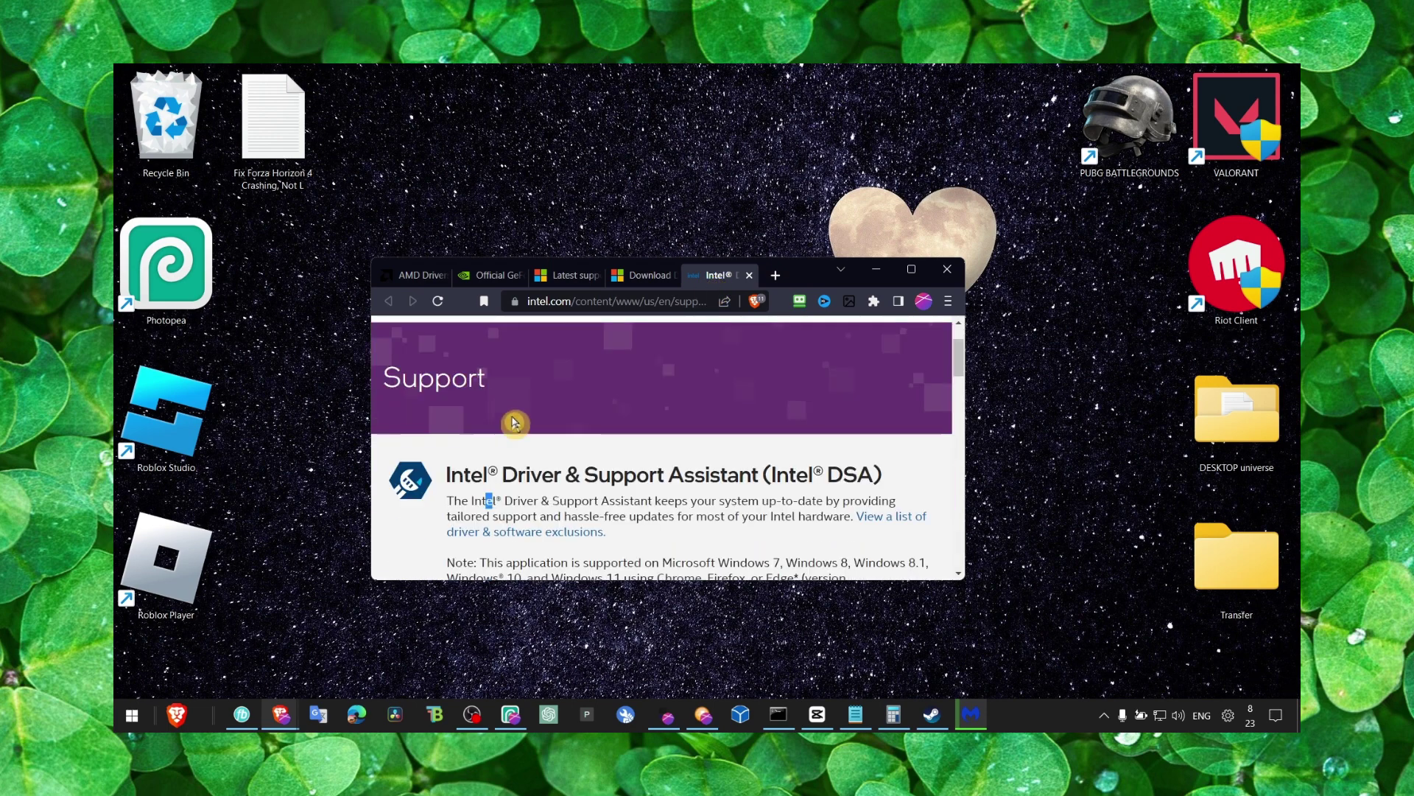
scroll(535, 429, down, 1)
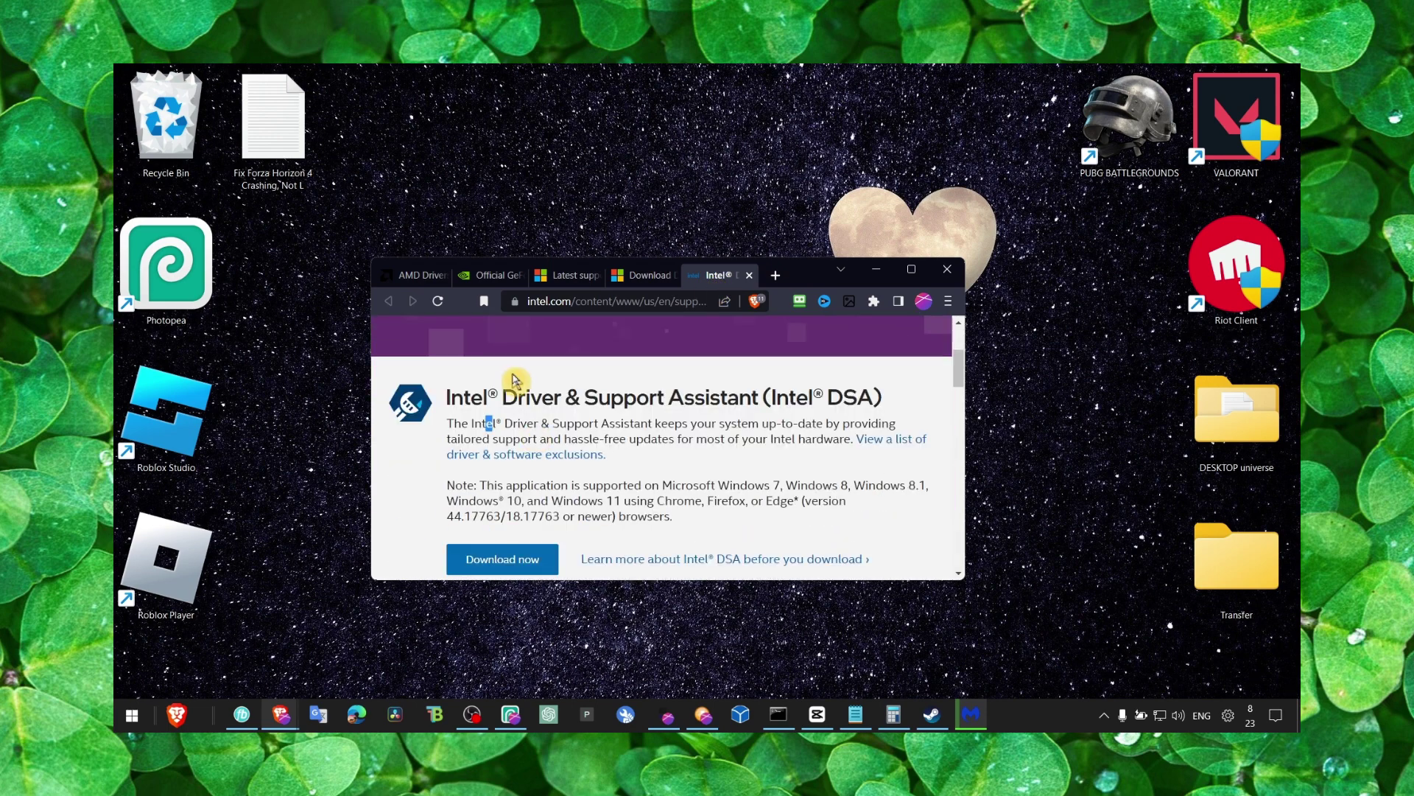
Scroll through AMD's Drivers and Support page, then minimize Brave to show the desktop.
click(406, 277)
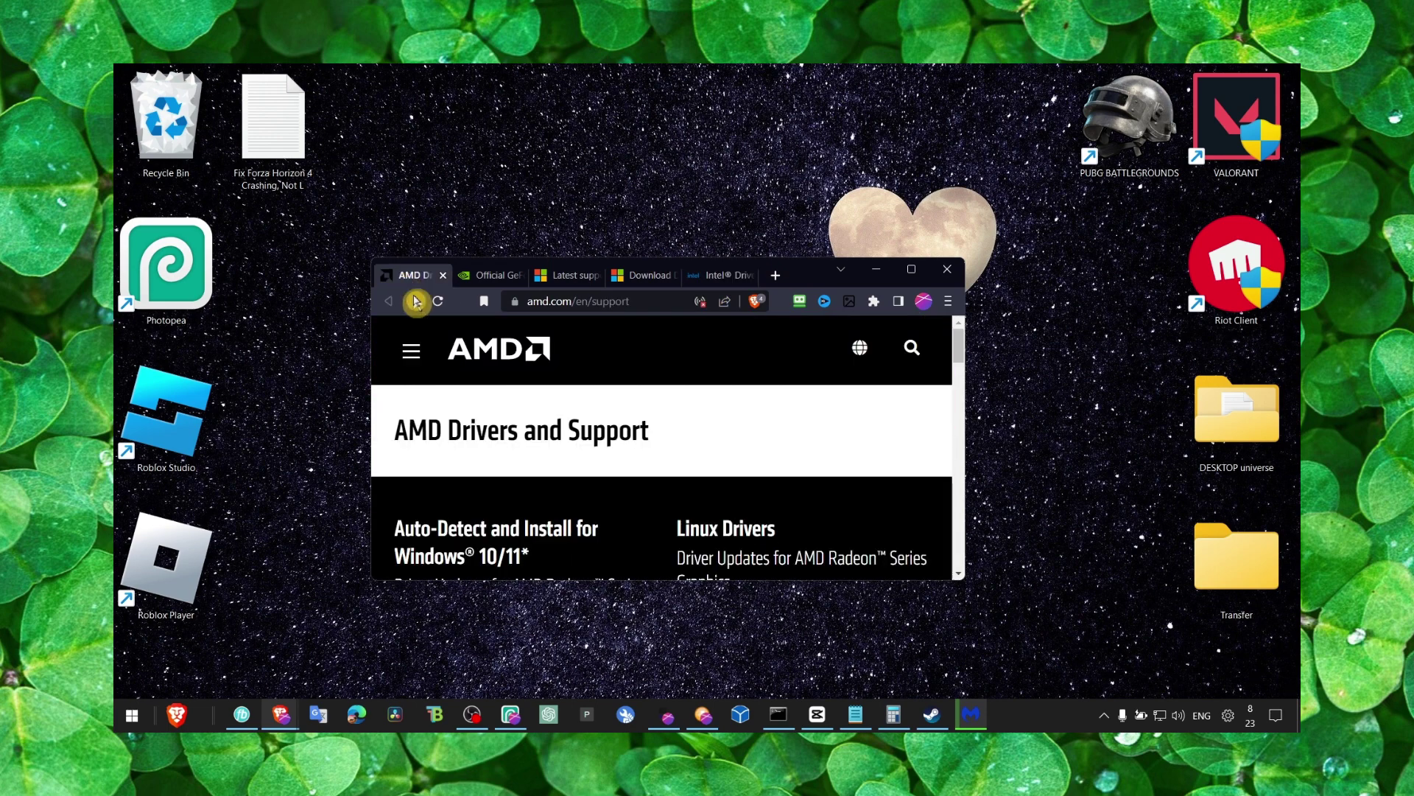
scroll(460, 446, down, 3)
scroll(463, 405, up, 1)
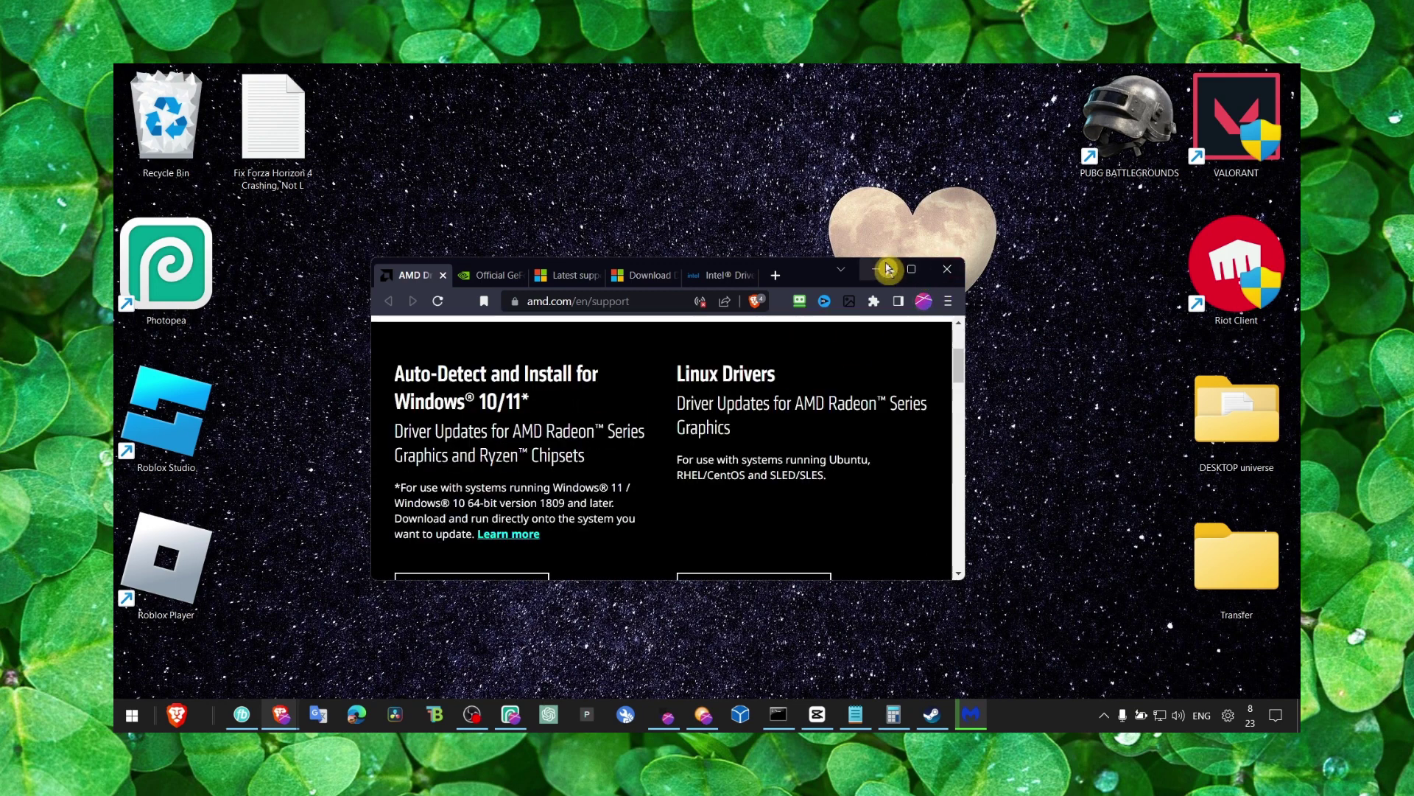
click(876, 269)
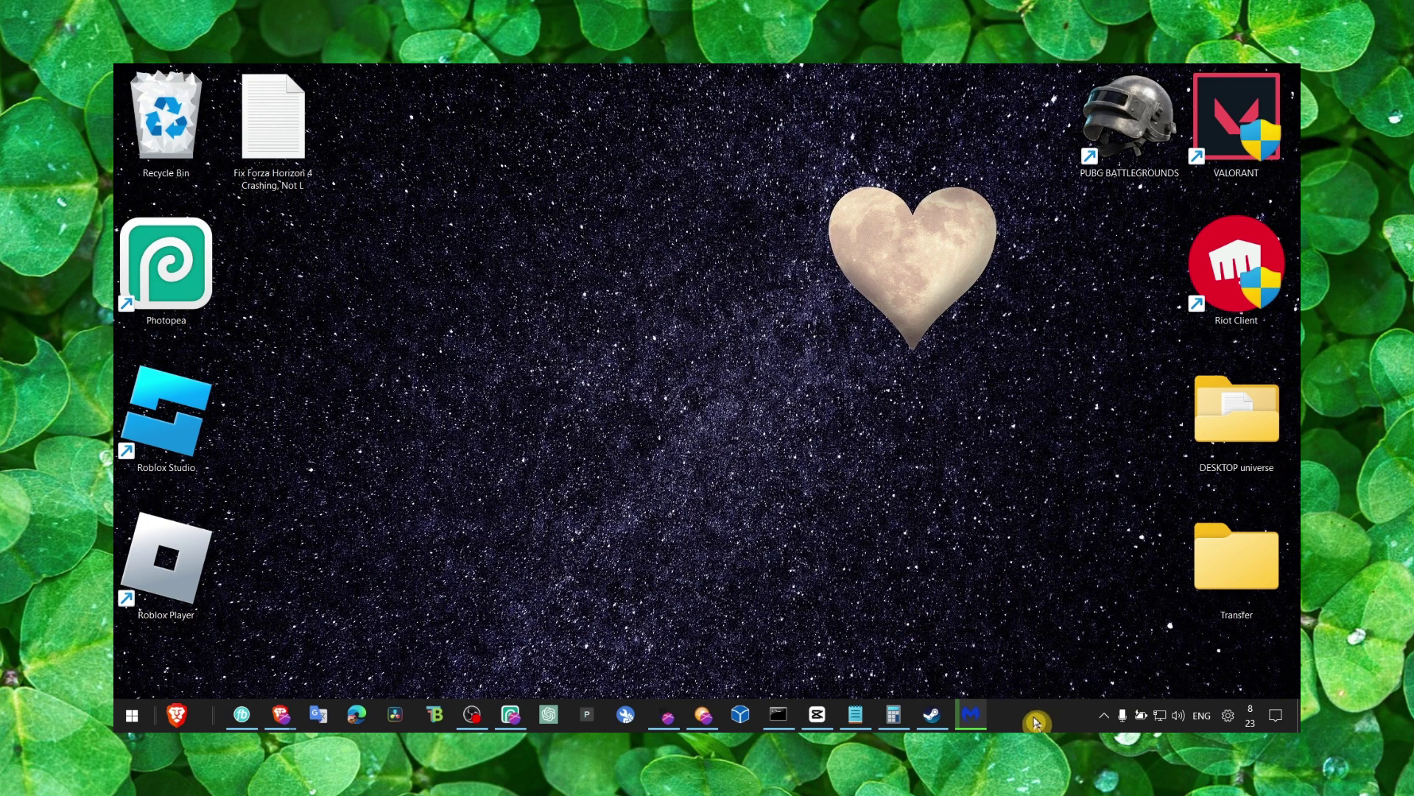